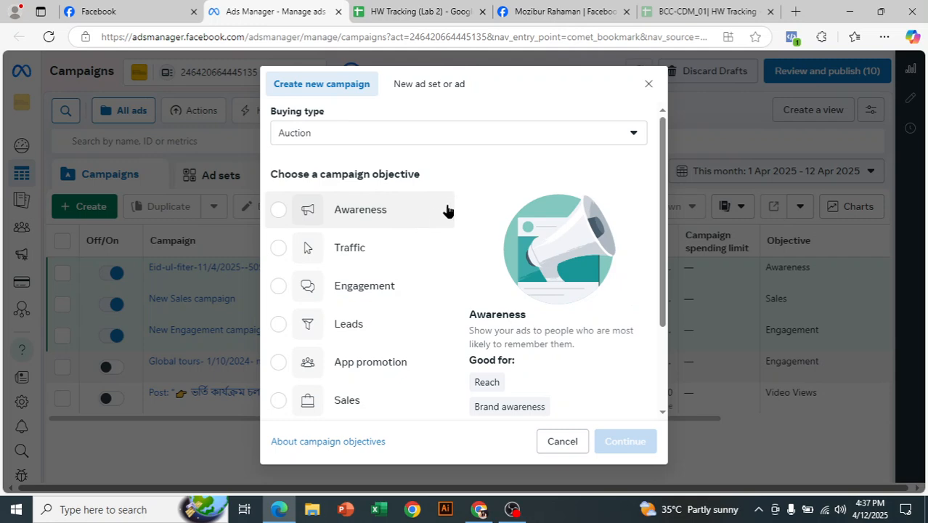
Create a new campaign with the Traffic objective using the manual traffic campaign setup
{"action": "left_click", "coordinate": [383, 258]}
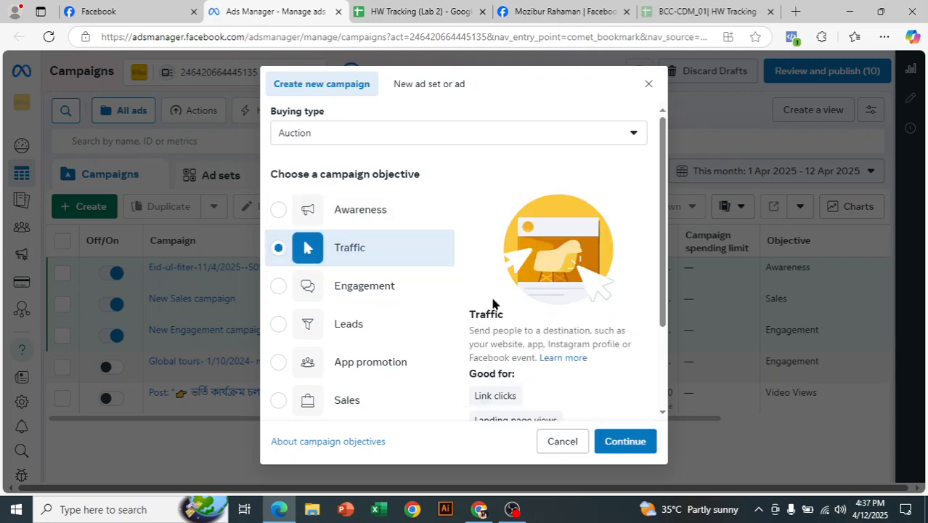
{"action": "scroll", "coordinate": [645, 376], "scroll_direction": "down", "scroll_amount": 3}
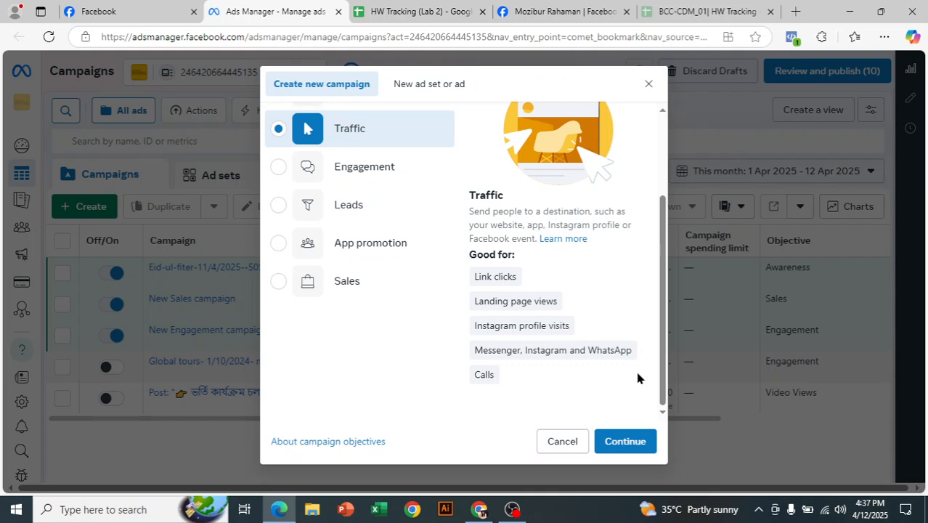
{"action": "left_click", "coordinate": [623, 448]}
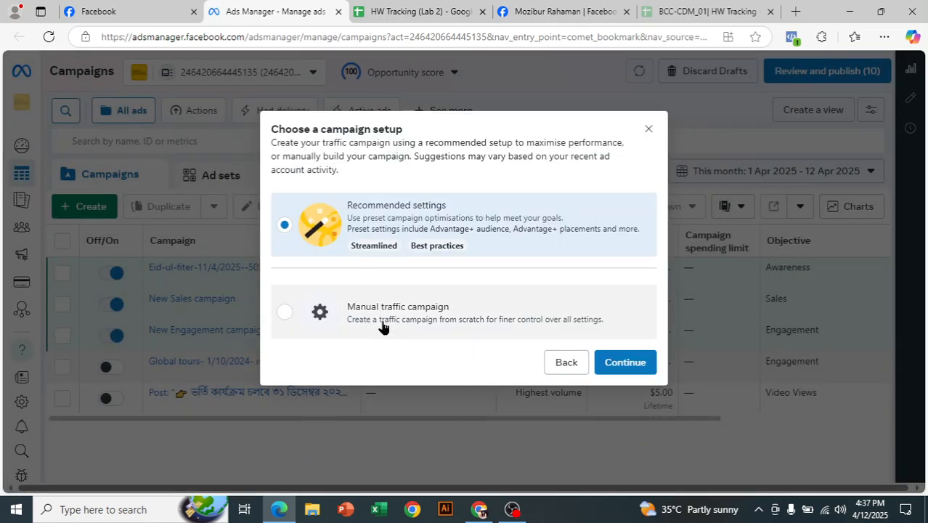
{"action": "left_click", "coordinate": [343, 322]}
{"action": "left_click", "coordinate": [621, 363]}
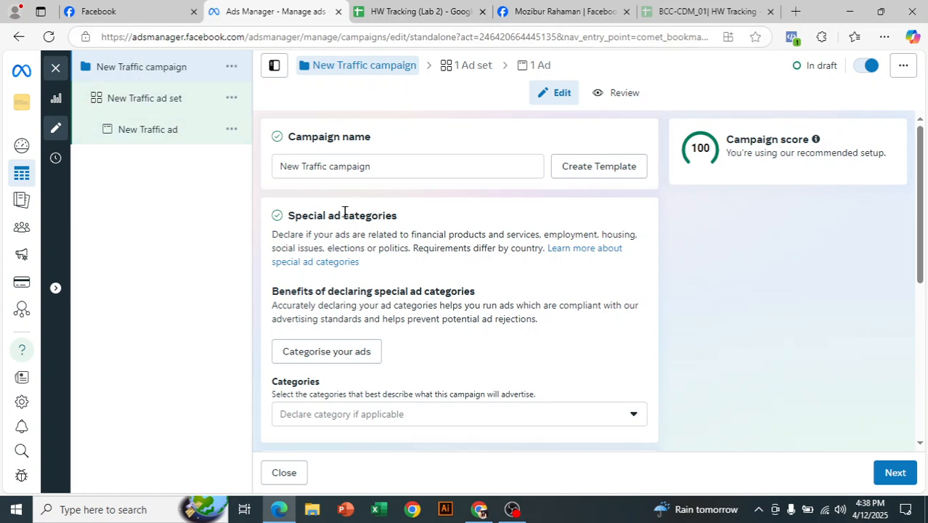
Rename the campaign as "Eid-ul-fitar --12/4/2025-- 100$- -" followed by the person's name
{"action": "left_click", "coordinate": [380, 166]}
{"action": "left_click_drag", "start_coordinate": [381, 167], "coordinate": [253, 167]}
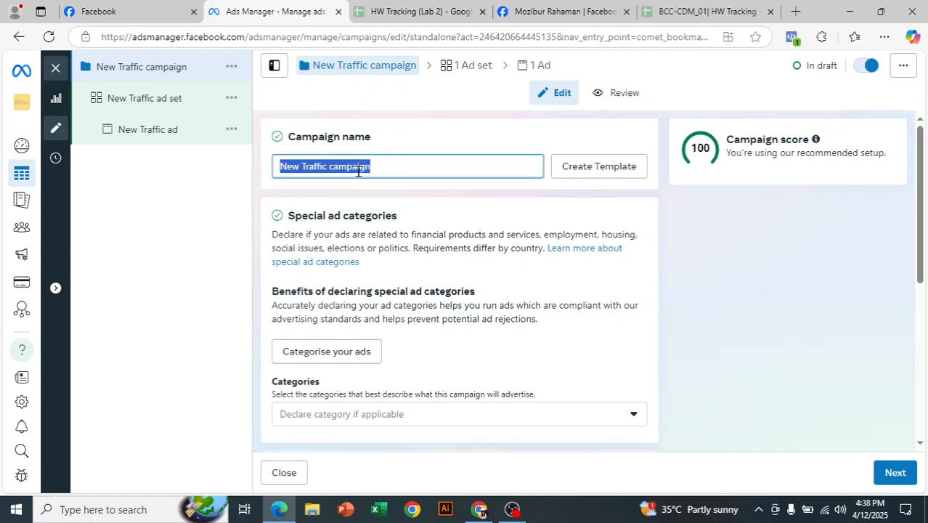
{"action": "left_click", "coordinate": [400, 181]}
{"action": "left_click", "coordinate": [387, 165]}
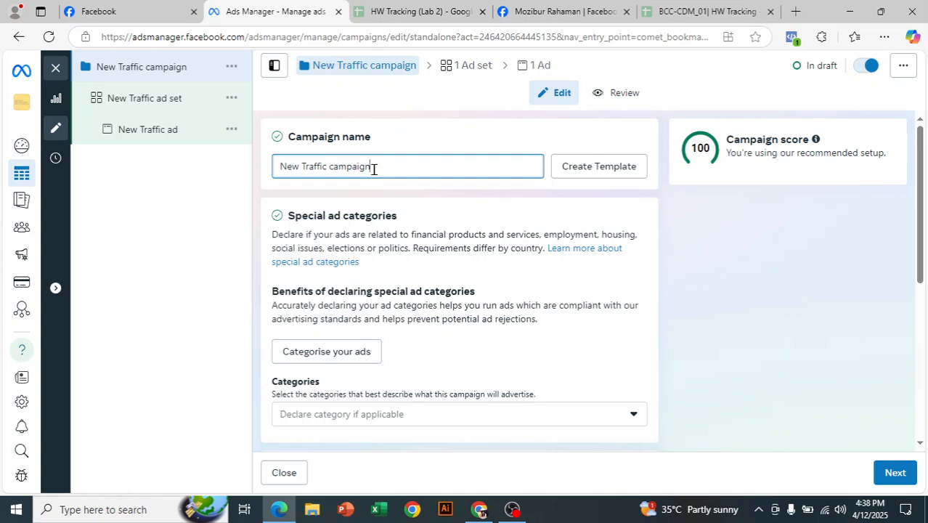
{"action": "left_click_drag", "start_coordinate": [373, 167], "coordinate": [260, 171]}
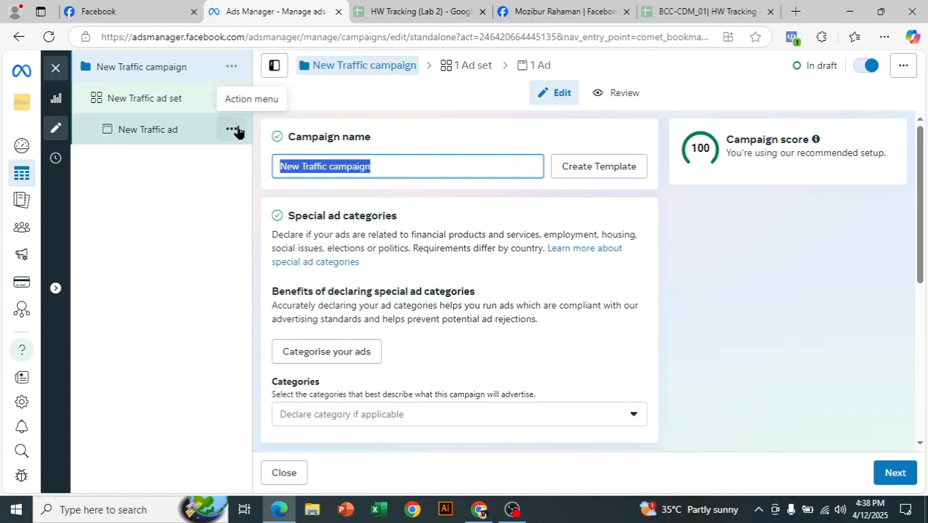
{"action": "key", "text": "BackSpace"}
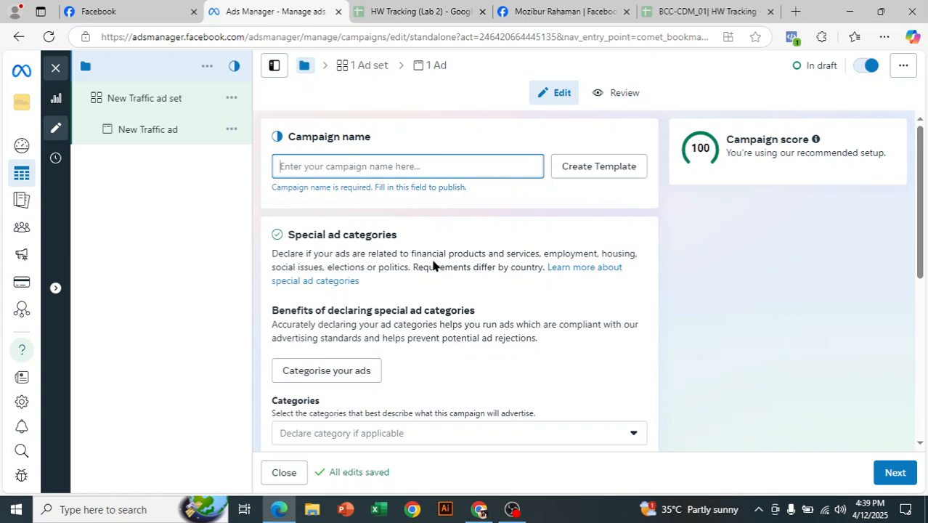
{"action": "type", "text": "E"}
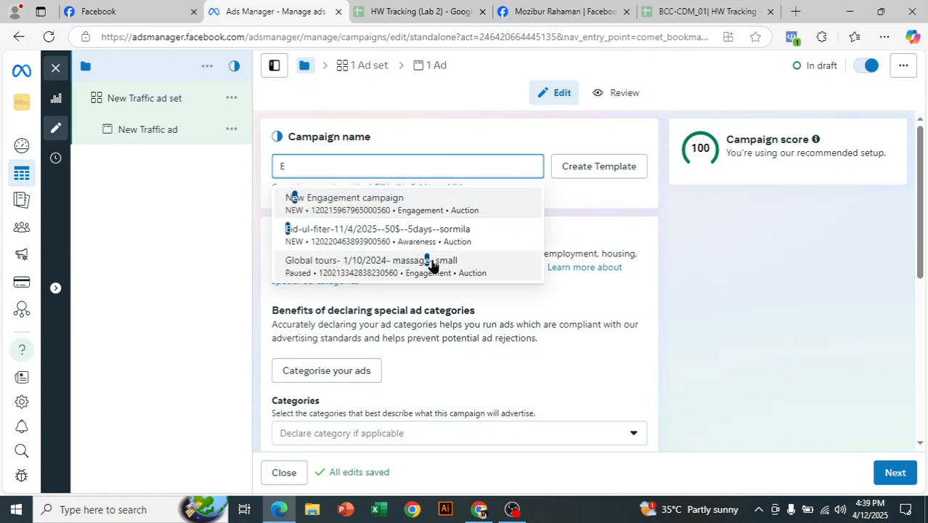
{"action": "type", "text": "id-ul0"}
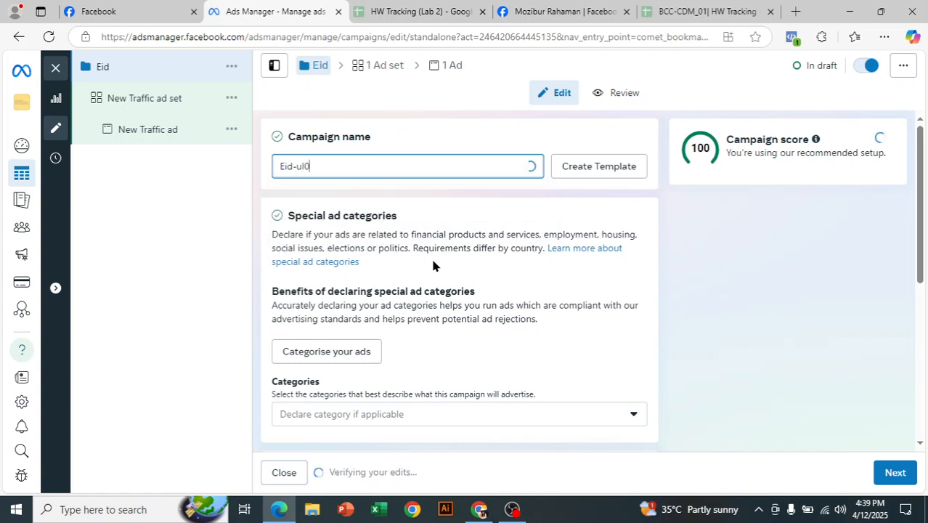
{"action": "key", "text": "BackSpace"}
{"action": "type", "text": "-"}
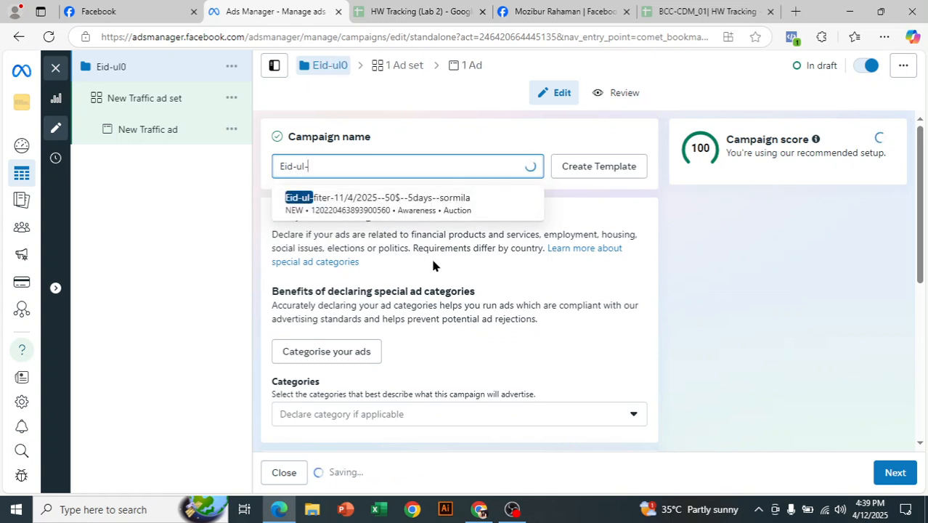
{"action": "type", "text": "fitar"}
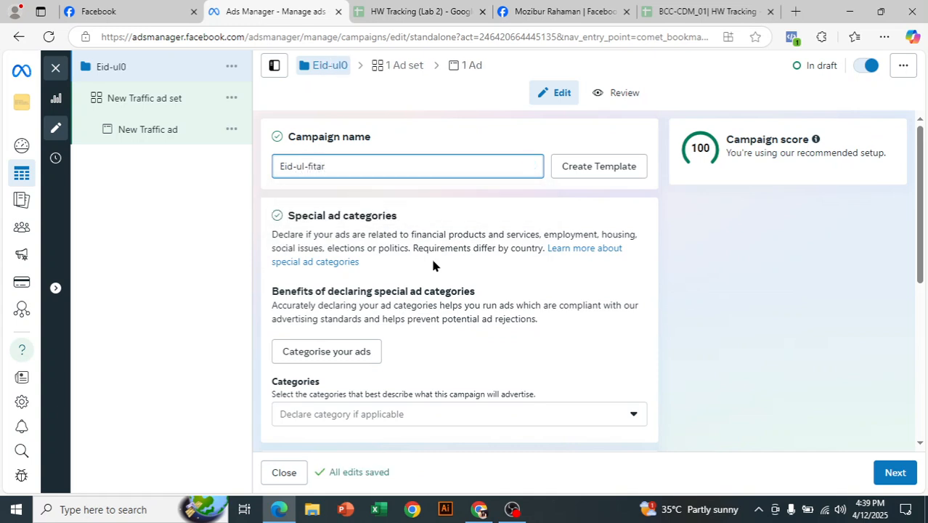
{"action": "type", "text": " --"}
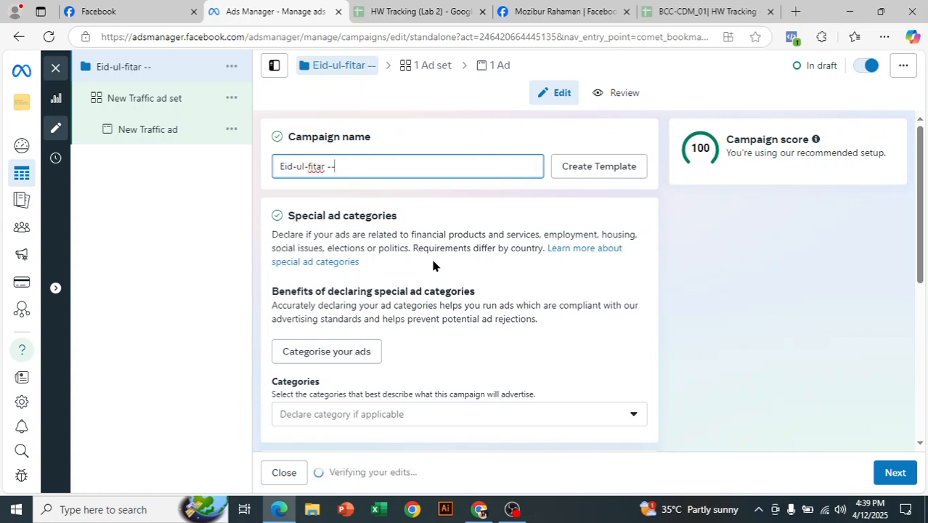
{"action": "type", "text": "12/"}
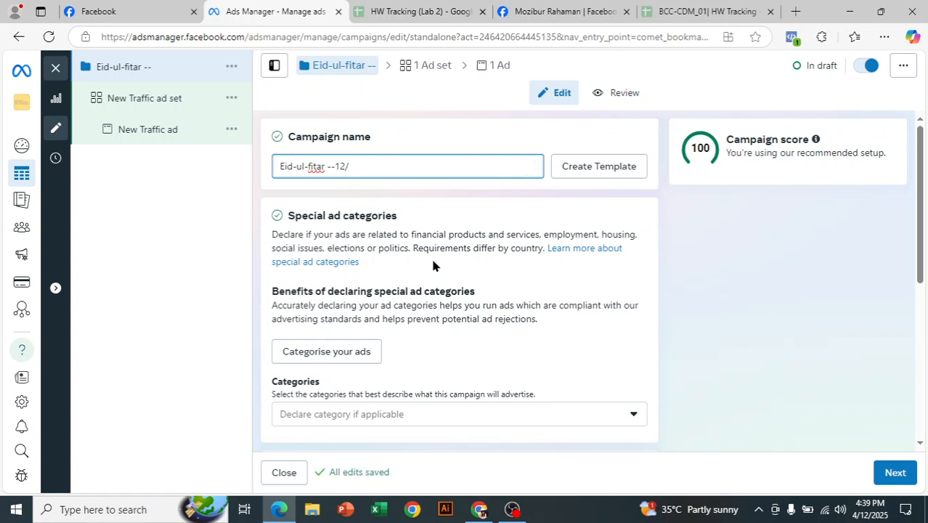
{"action": "type", "text": "4/2025--"}
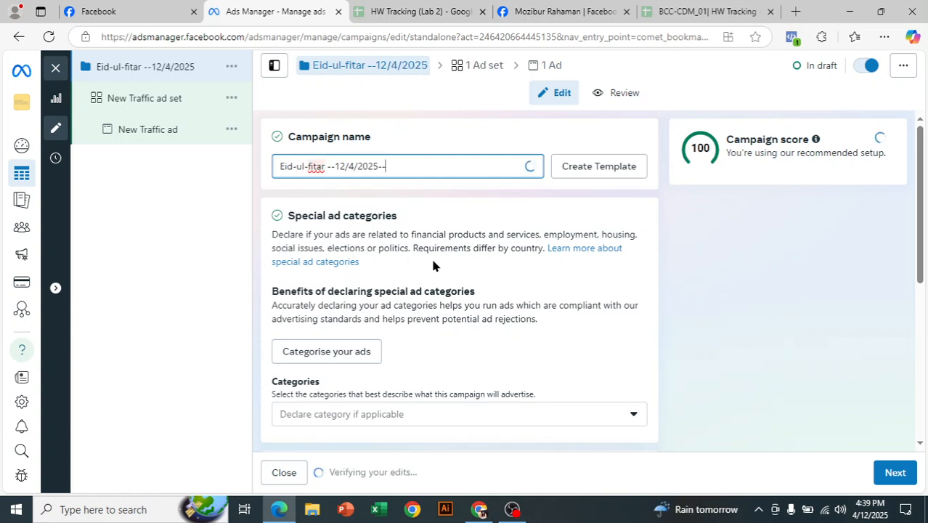
{"action": "type", "text": " 100$"}
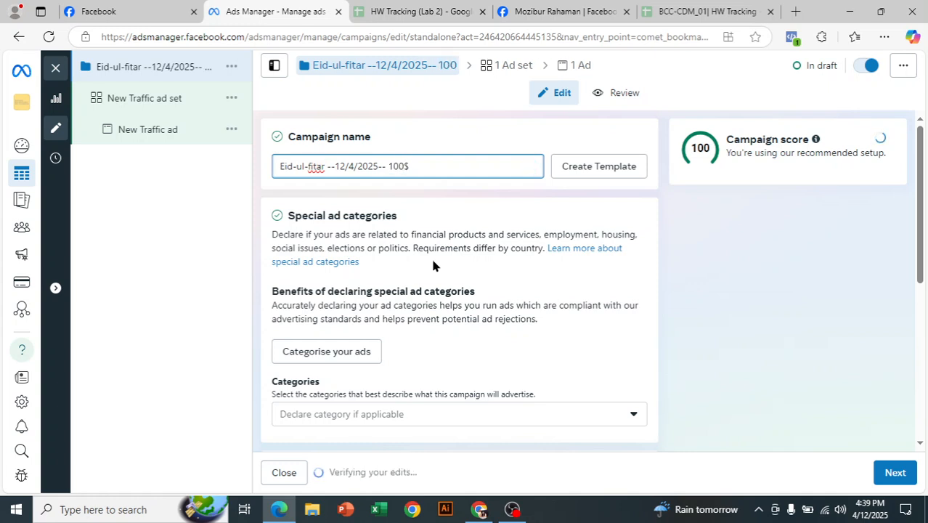
{"action": "type", "text": "- -sormila"}
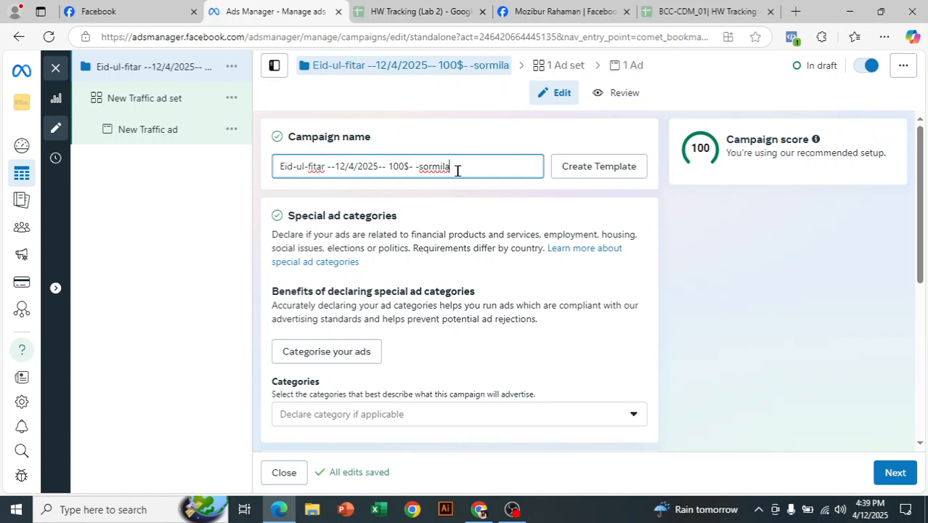
Copy the full campaign name to the clipboard
{"action": "left_click_drag", "start_coordinate": [491, 165], "coordinate": [224, 166]}
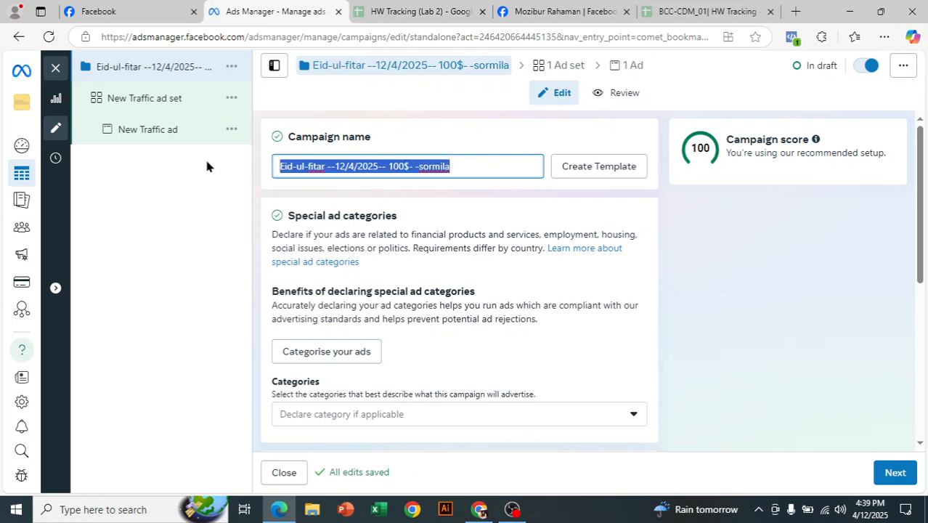
{"action": "right_click", "coordinate": [345, 168]}
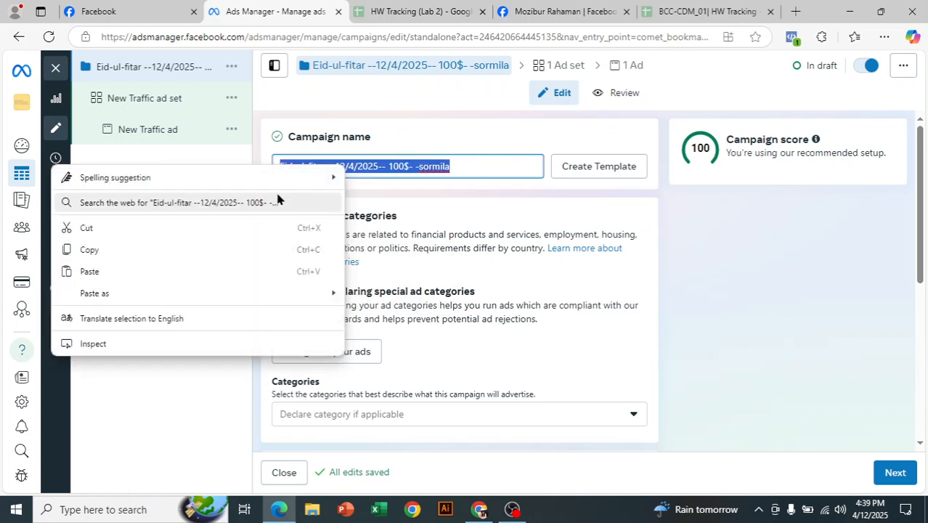
{"action": "left_click", "coordinate": [404, 156]}
{"action": "left_click_drag", "start_coordinate": [474, 164], "coordinate": [258, 172]}
{"action": "right_click", "coordinate": [331, 166]}
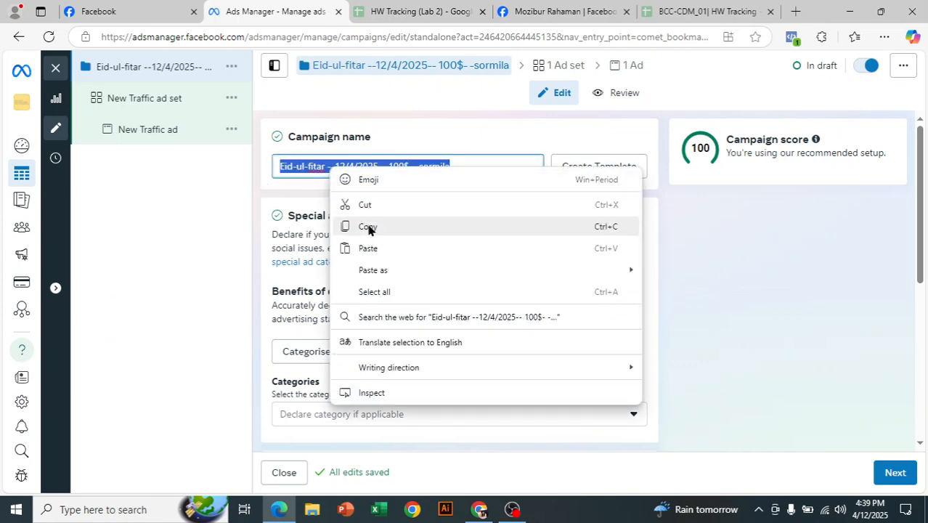
{"action": "left_click", "coordinate": [345, 225]}
{"action": "left_click", "coordinate": [430, 194]}
Review the campaign's special ad categories, campaign details, Advantage+ campaign budget and A/B test settings
{"action": "scroll", "coordinate": [440, 236], "scroll_direction": "down", "scroll_amount": 3}
{"action": "scroll", "coordinate": [472, 269], "scroll_direction": "up", "scroll_amount": 3}
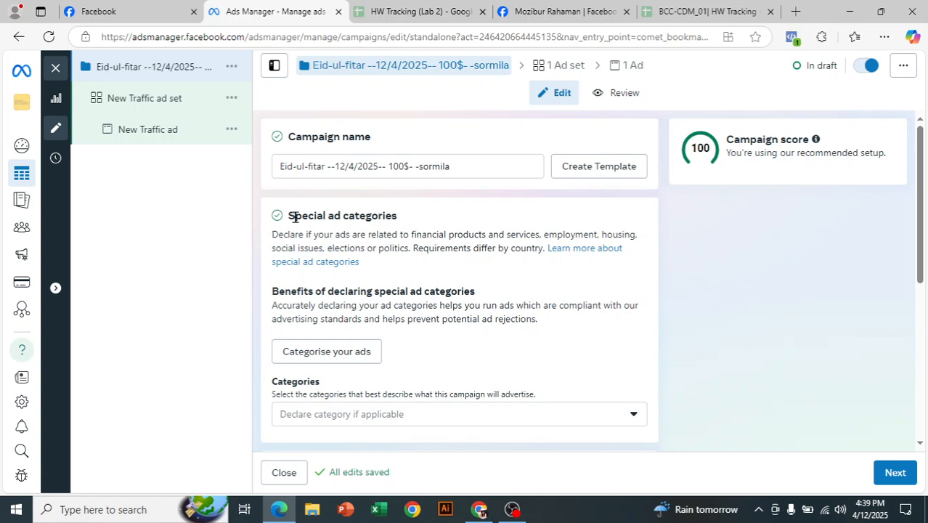
{"action": "left_click_drag", "start_coordinate": [286, 213], "coordinate": [404, 231]}
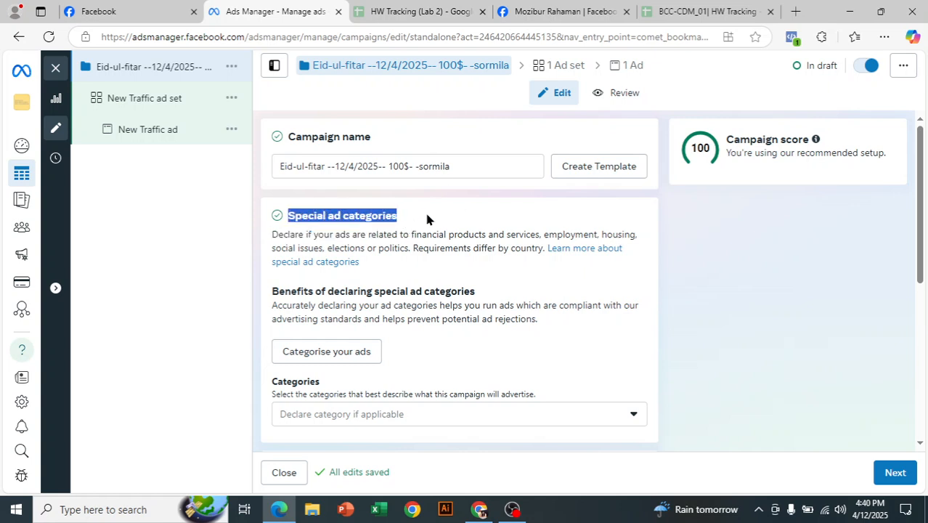
{"action": "left_click", "coordinate": [424, 210]}
{"action": "scroll", "coordinate": [426, 252], "scroll_direction": "down", "scroll_amount": 2}
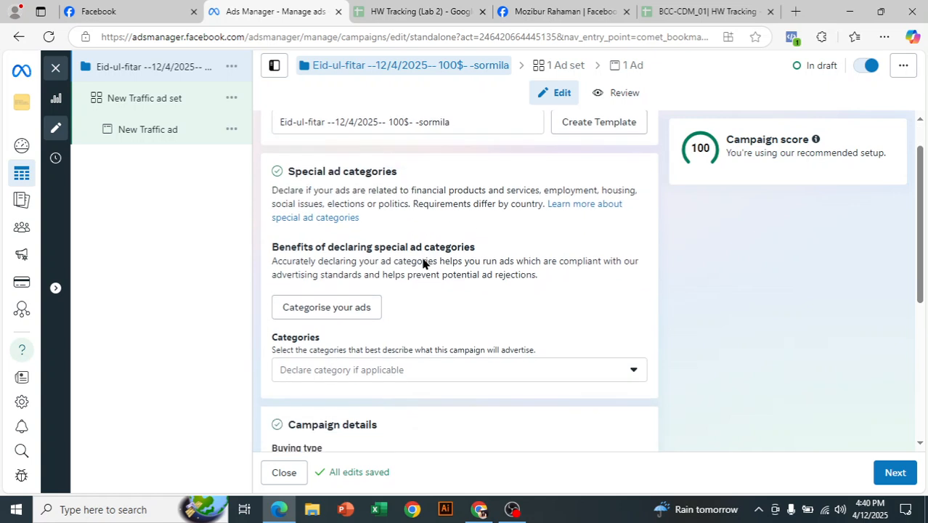
{"action": "scroll", "coordinate": [375, 245], "scroll_direction": "down", "scroll_amount": 3}
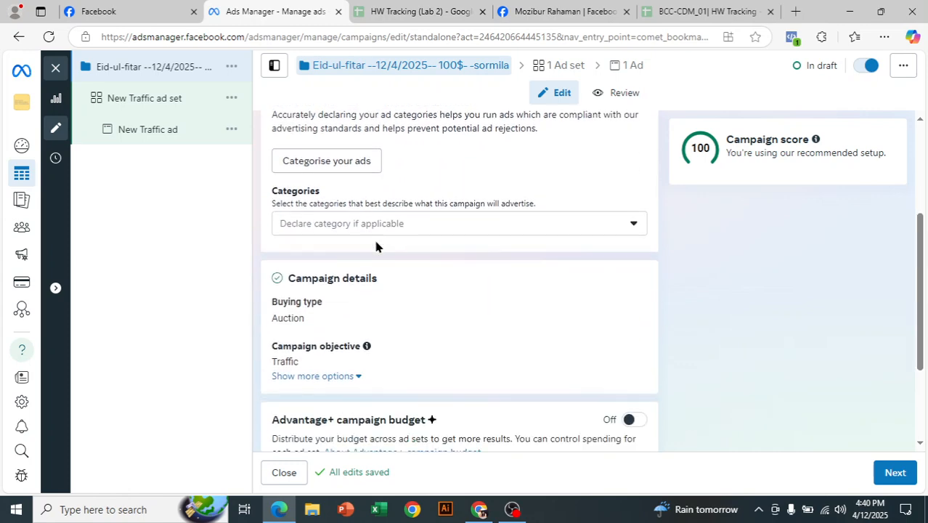
{"action": "scroll", "coordinate": [401, 253], "scroll_direction": "up", "scroll_amount": 3}
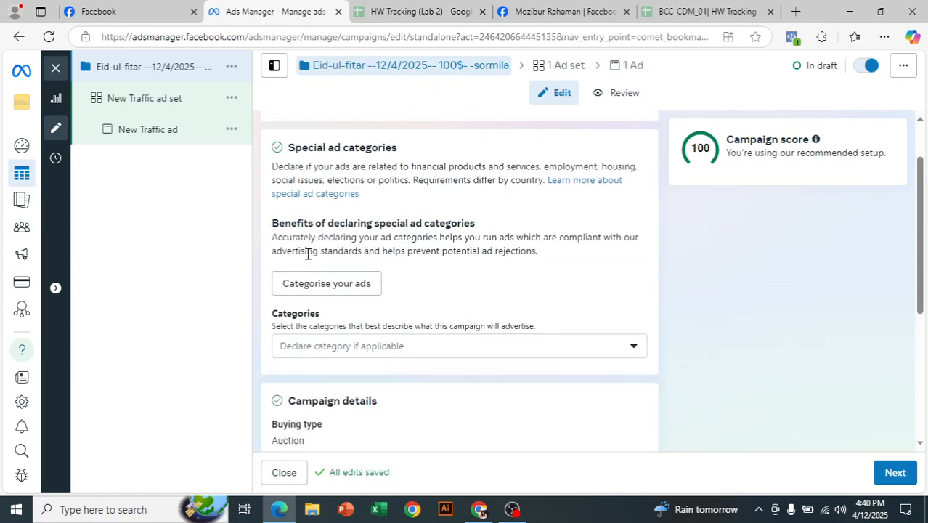
{"action": "scroll", "coordinate": [422, 251], "scroll_direction": "down", "scroll_amount": 3}
{"action": "scroll", "coordinate": [472, 312], "scroll_direction": "down", "scroll_amount": 1}
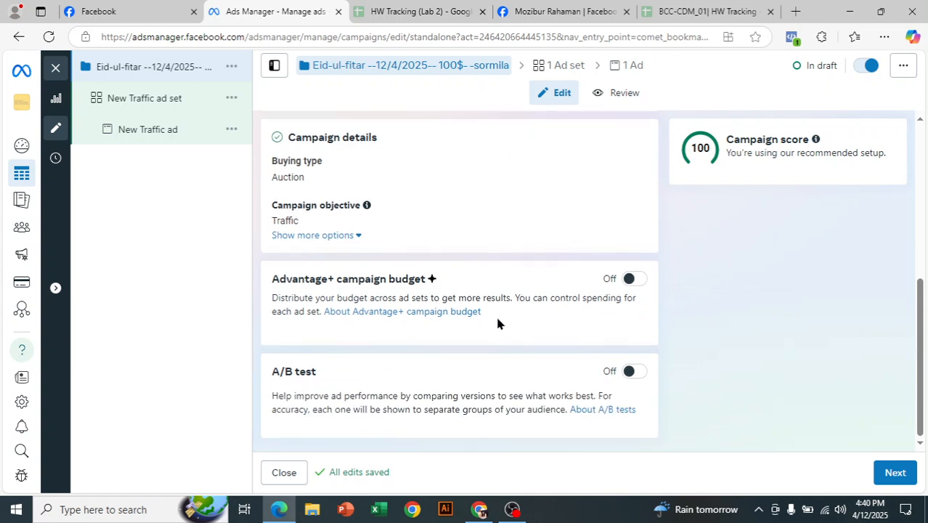
Continue to the ad set and replace its default name with the copied campaign name
{"action": "left_click", "coordinate": [903, 476]}
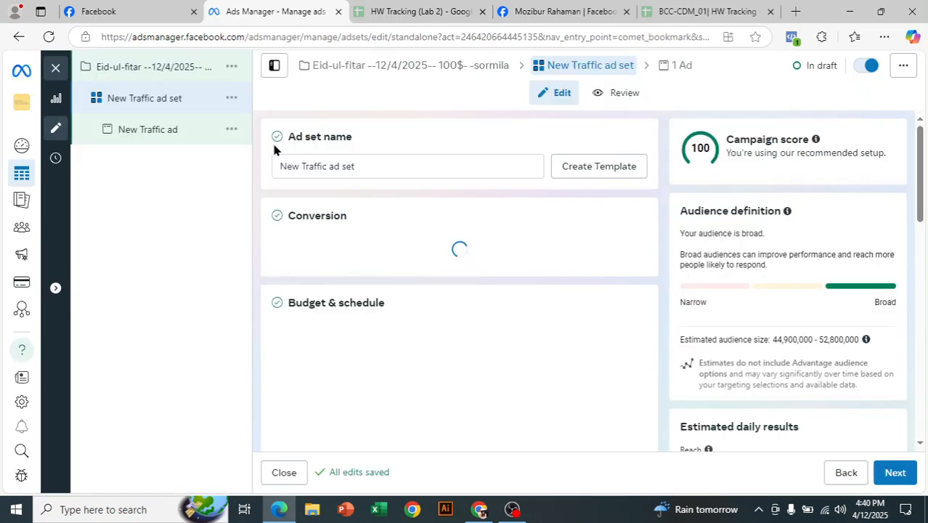
{"action": "left_click", "coordinate": [367, 169]}
{"action": "left_click_drag", "start_coordinate": [367, 168], "coordinate": [201, 172]}
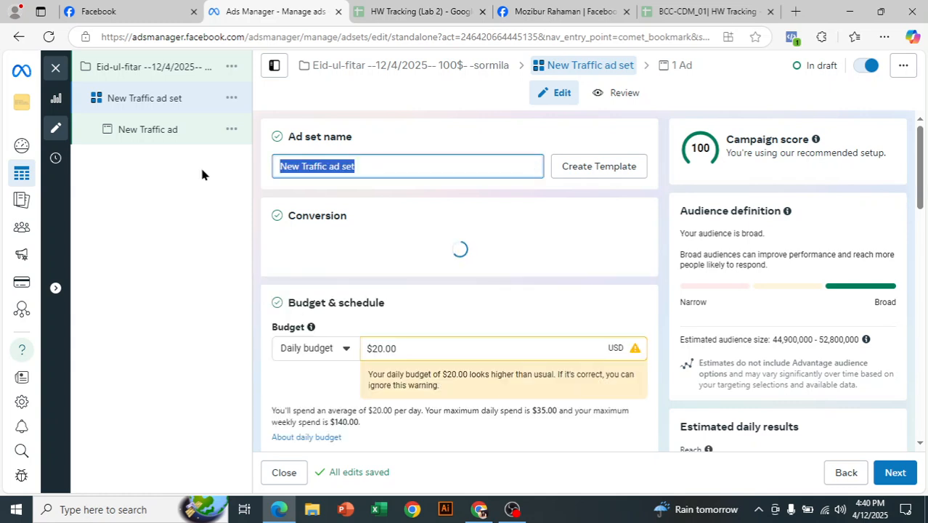
{"action": "key", "text": "BackSpace"}
{"action": "key", "text": "ctrl+v"}
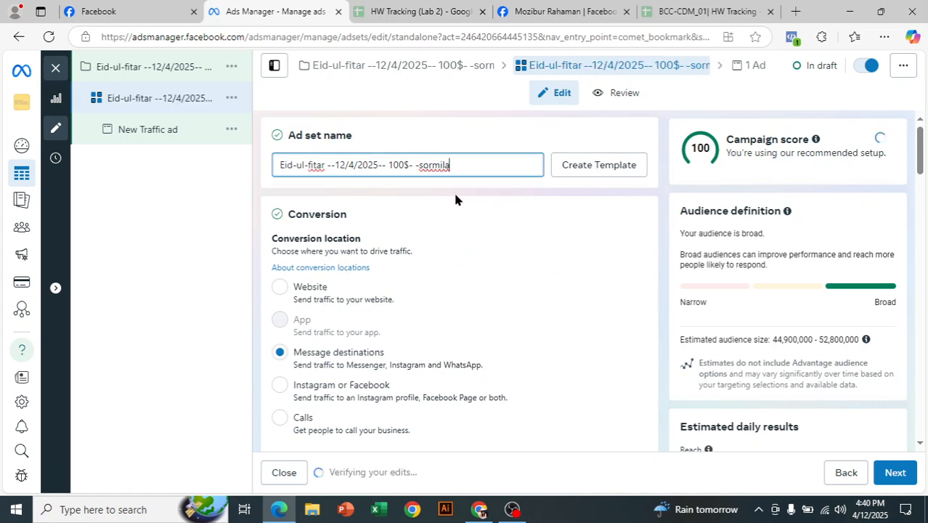
Set the ad set's conversion location to Website
{"action": "scroll", "coordinate": [453, 191], "scroll_direction": "down", "scroll_amount": 1}
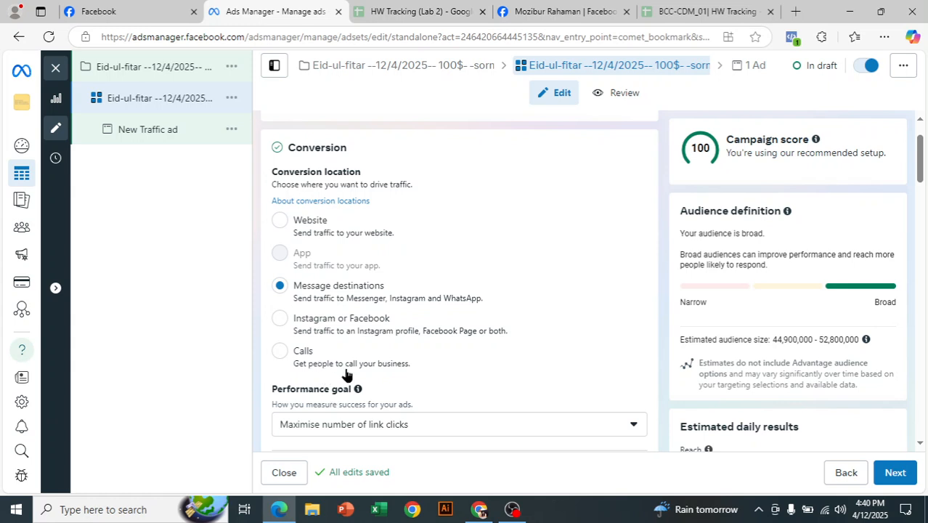
{"action": "left_click", "coordinate": [283, 355]}
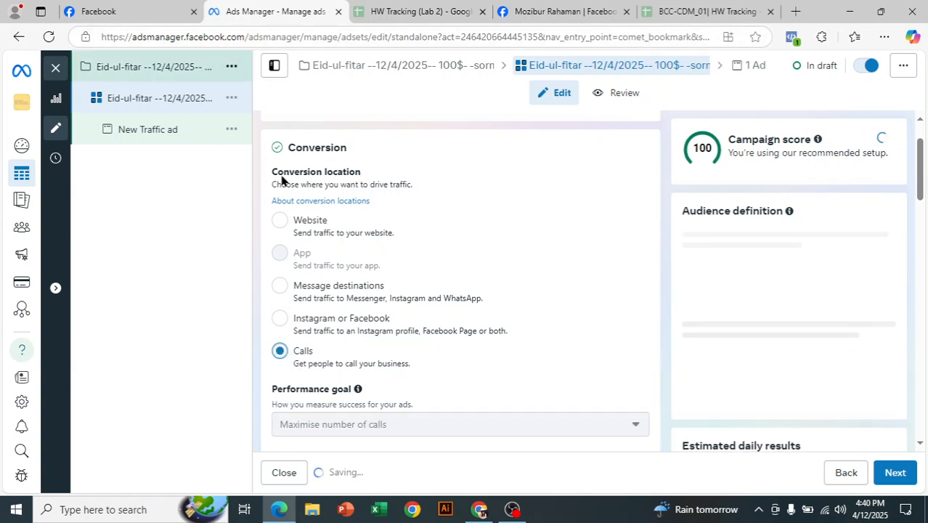
{"action": "left_click", "coordinate": [420, 241]}
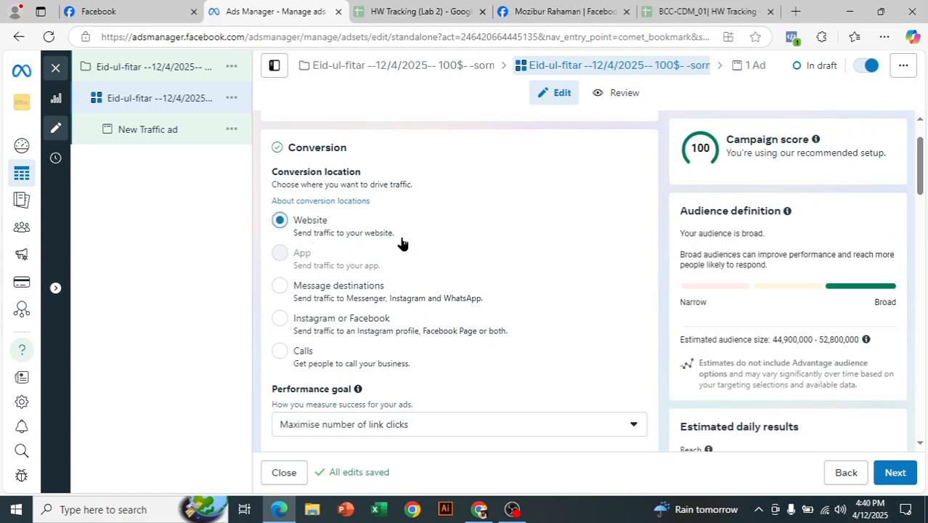
{"action": "mouse_move", "coordinate": [386, 248]}
{"action": "scroll", "coordinate": [384, 298], "scroll_direction": "down", "scroll_amount": 3}
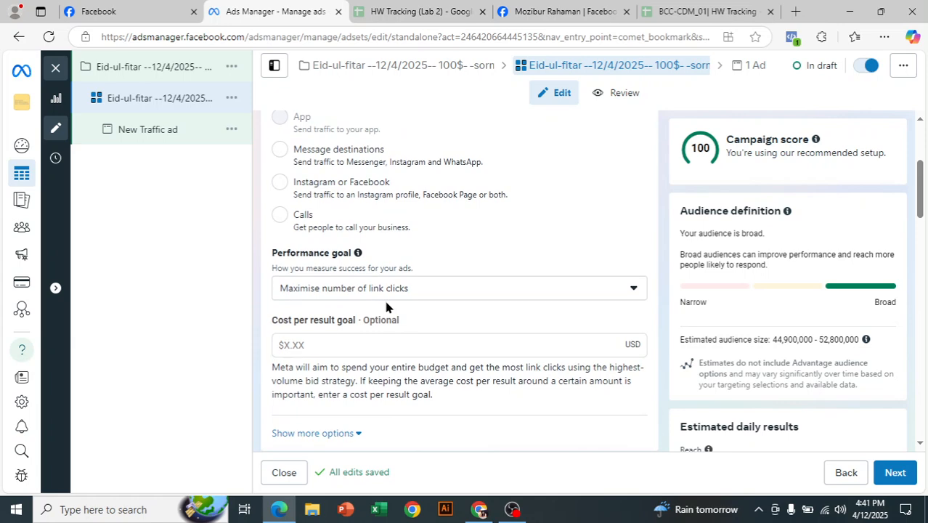
{"action": "scroll", "coordinate": [398, 254], "scroll_direction": "up", "scroll_amount": 1}
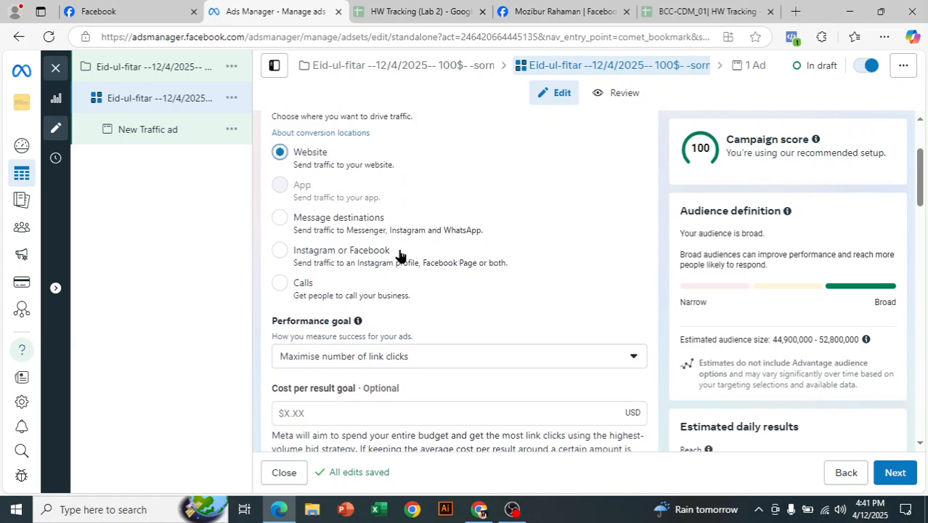
{"action": "scroll", "coordinate": [513, 220], "scroll_direction": "down", "scroll_amount": 1}
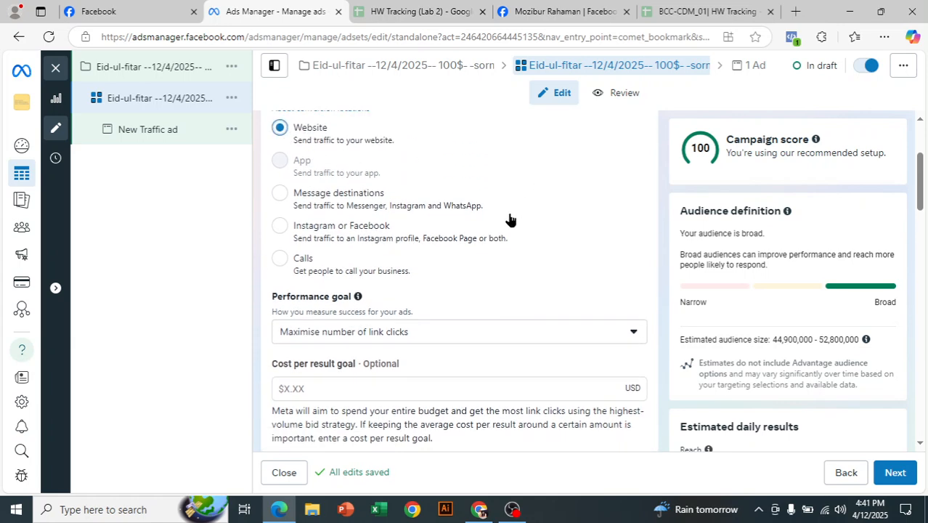
Examine the performance goals available for the ad set, from traffic goals to other goals
{"action": "scroll", "coordinate": [472, 232], "scroll_direction": "down", "scroll_amount": 1}
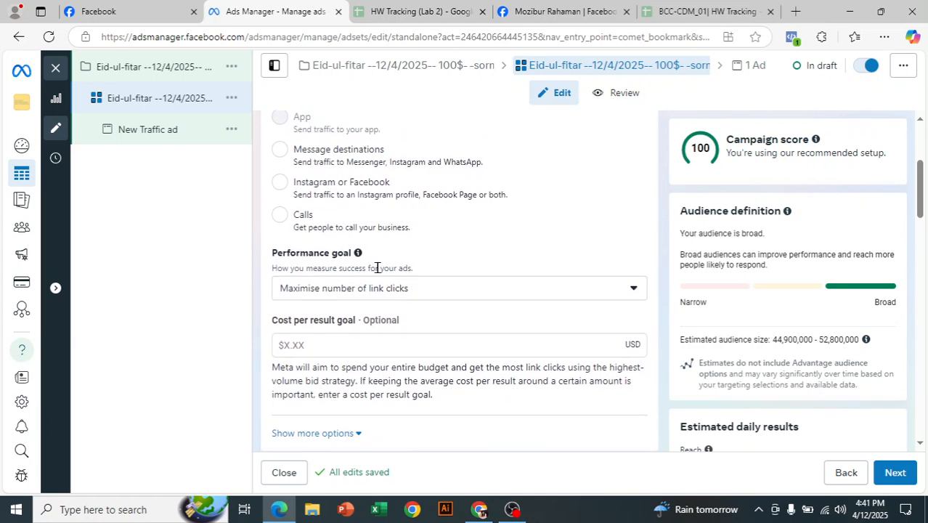
{"action": "left_click", "coordinate": [426, 289]}
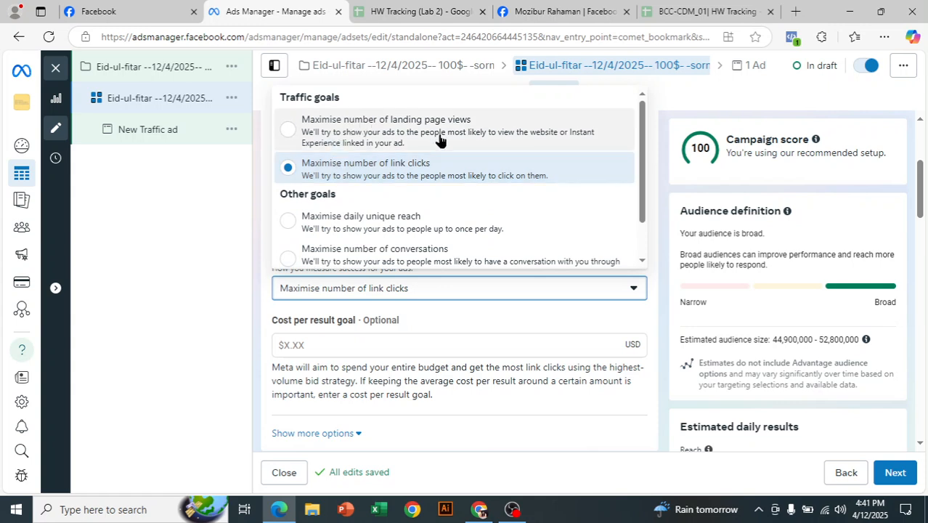
{"action": "scroll", "coordinate": [436, 153], "scroll_direction": "down", "scroll_amount": 1}
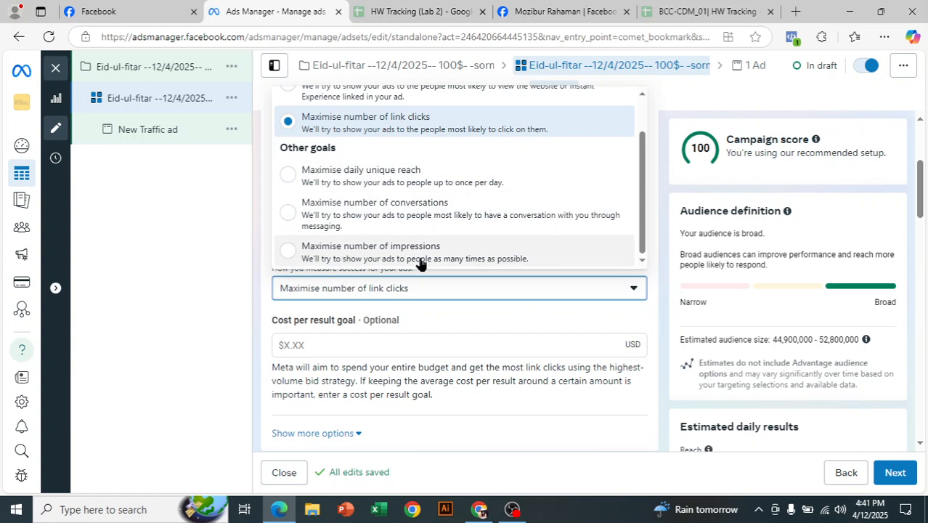
{"action": "scroll", "coordinate": [447, 251], "scroll_direction": "up", "scroll_amount": 1}
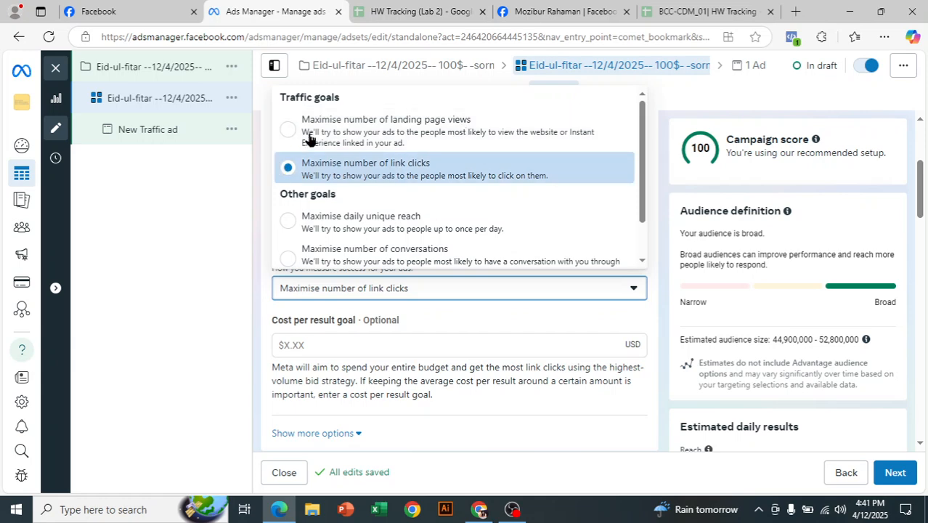
{"action": "left_click", "coordinate": [131, 215]}
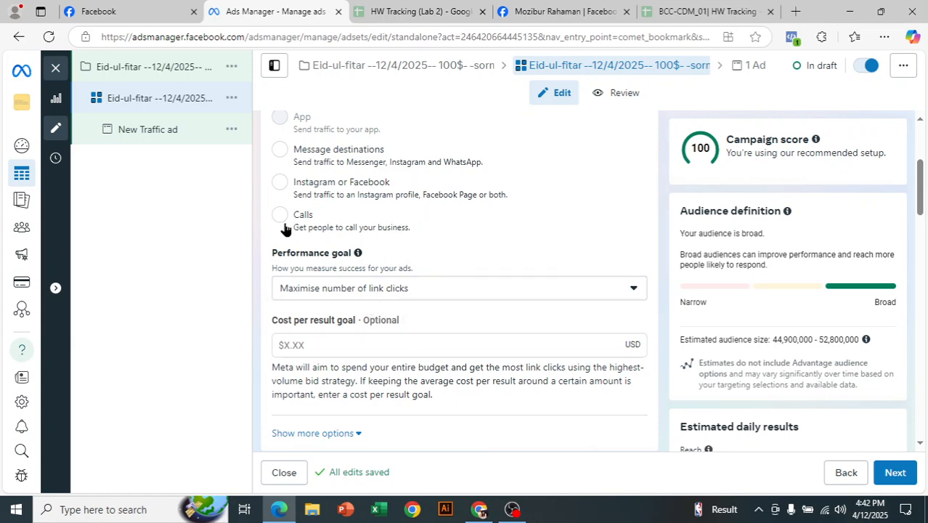
Switch to the Facebook home feed to look at its posts, and view the open group member profile
{"action": "left_click", "coordinate": [107, 12]}
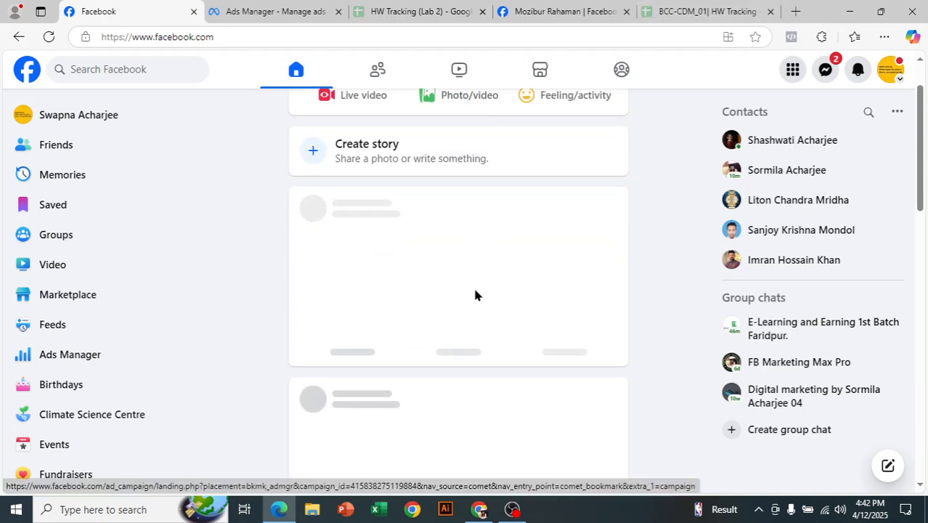
{"action": "scroll", "coordinate": [457, 295], "scroll_direction": "down", "scroll_amount": 3}
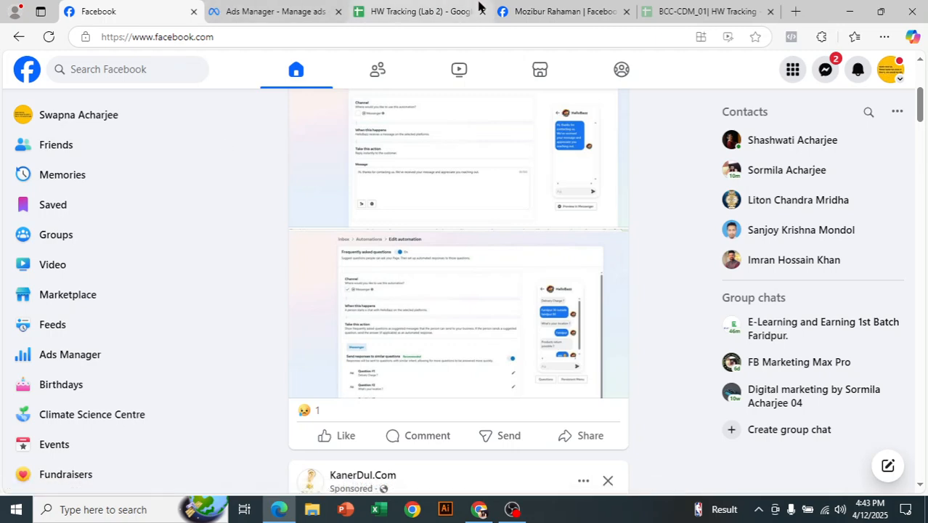
{"action": "left_click", "coordinate": [594, 6]}
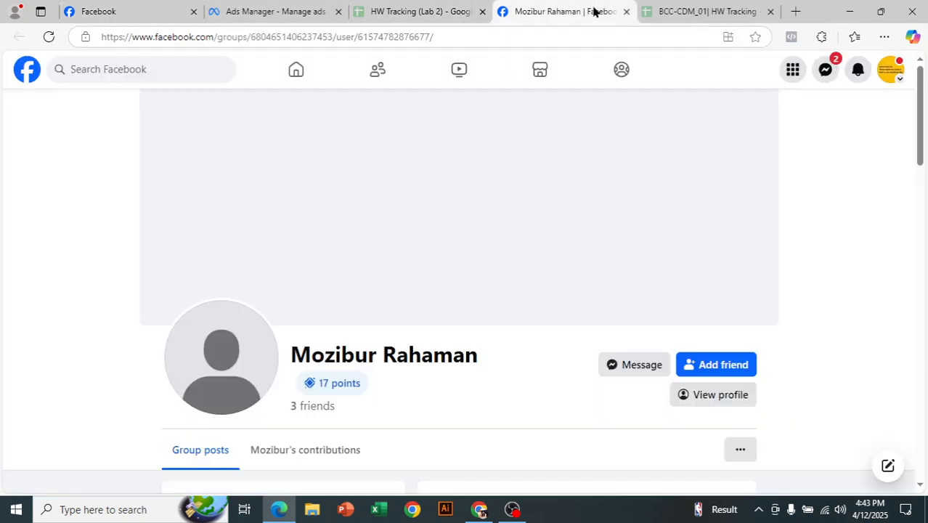
Return to Ads Manager and set the ad set's performance goal to Maximise number of landing page views
{"action": "left_click", "coordinate": [271, 8]}
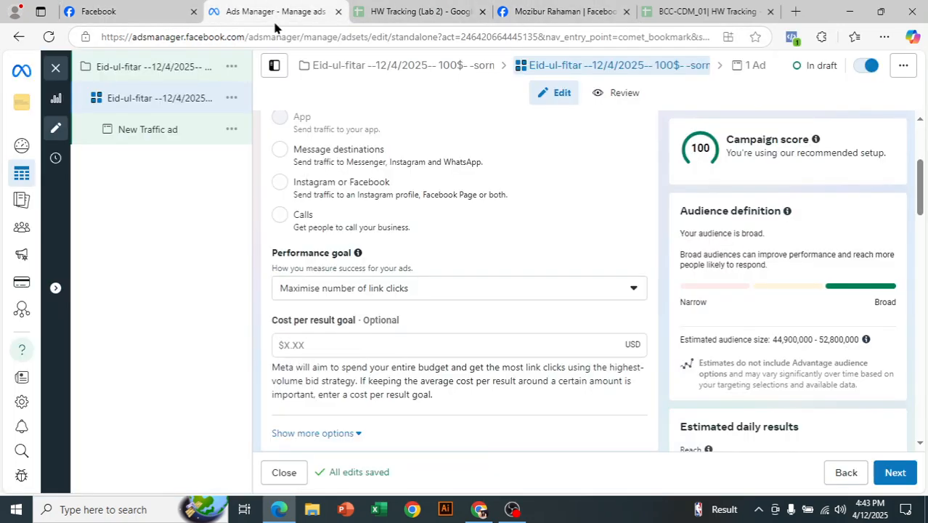
{"action": "left_click", "coordinate": [417, 294]}
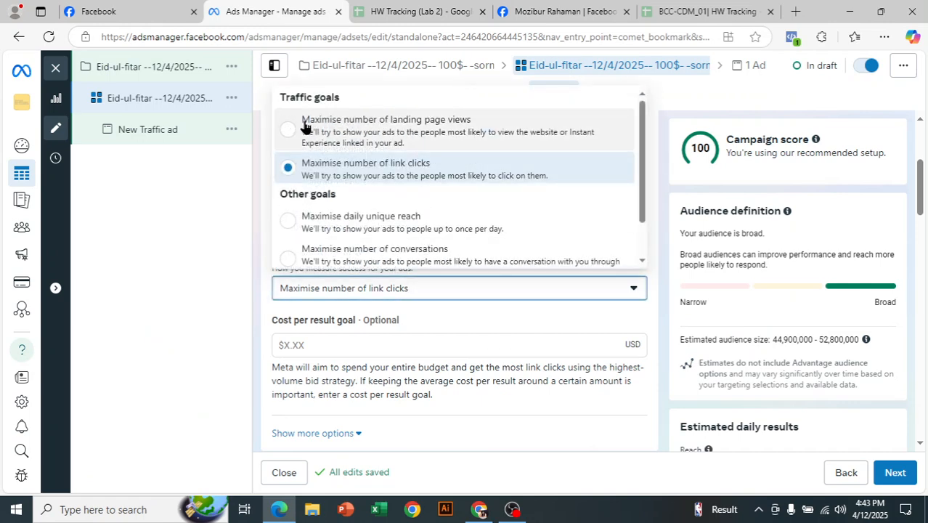
{"action": "left_click", "coordinate": [409, 137]}
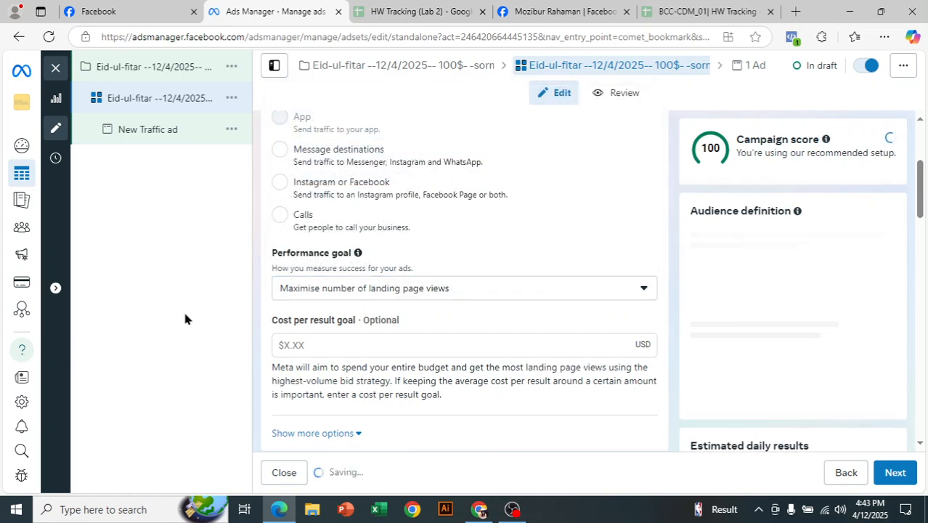
Review the ad set's cost per result goal, dynamic creative, and budget and schedule settings
{"action": "scroll", "coordinate": [388, 298], "scroll_direction": "down", "scroll_amount": 2}
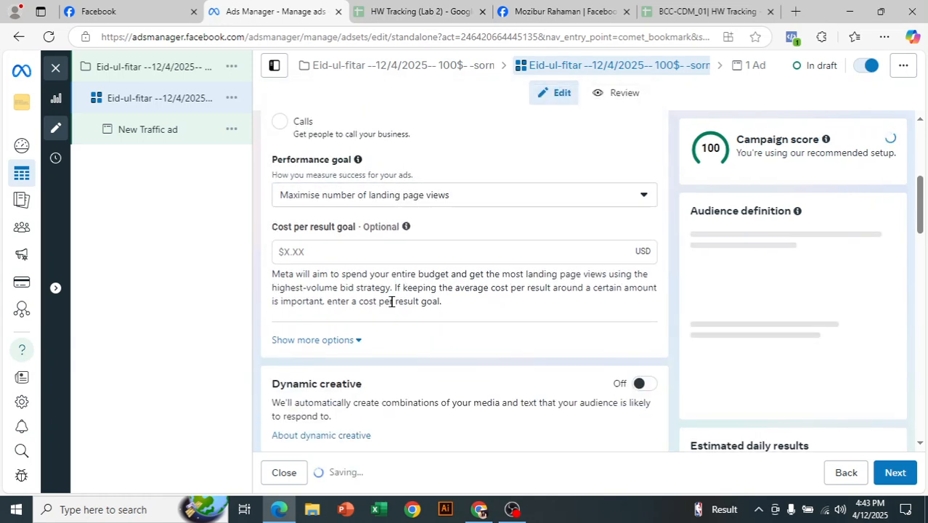
{"action": "scroll", "coordinate": [387, 318], "scroll_direction": "up", "scroll_amount": 1}
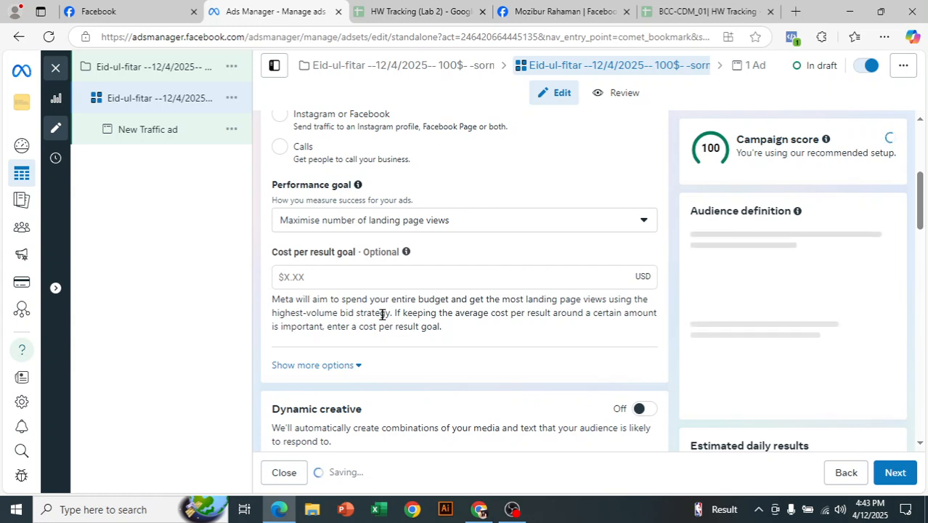
{"action": "scroll", "coordinate": [406, 249], "scroll_direction": "down", "scroll_amount": 2}
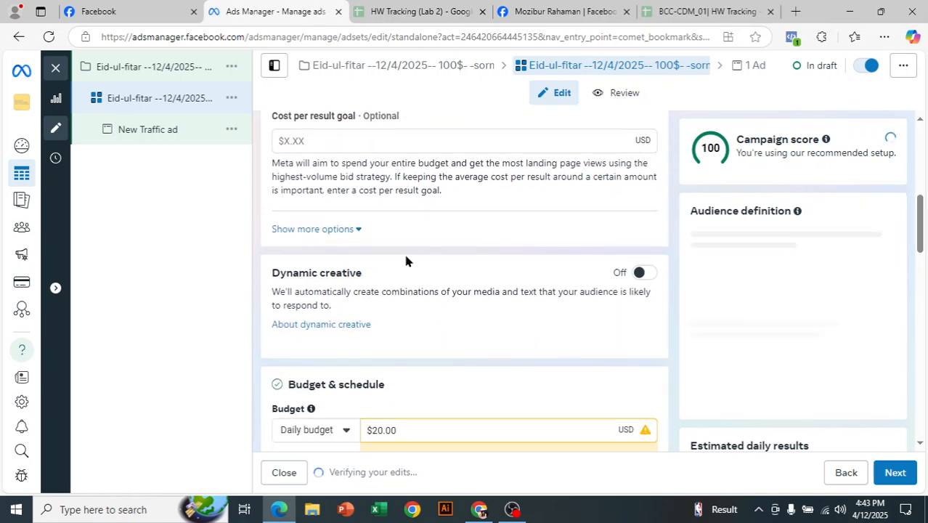
{"action": "scroll", "coordinate": [410, 266], "scroll_direction": "down", "scroll_amount": 2}
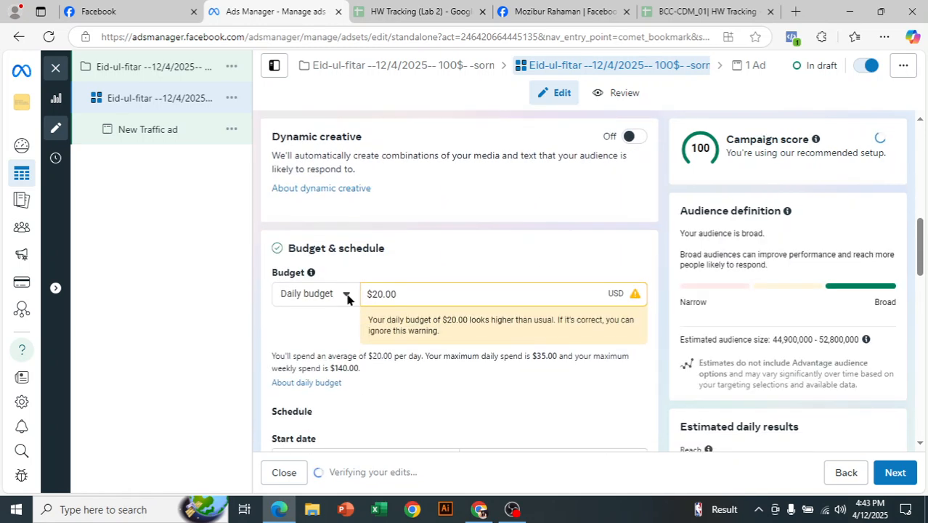
{"action": "scroll", "coordinate": [301, 283], "scroll_direction": "down", "scroll_amount": 1}
{"action": "scroll", "coordinate": [388, 315], "scroll_direction": "down", "scroll_amount": 2}
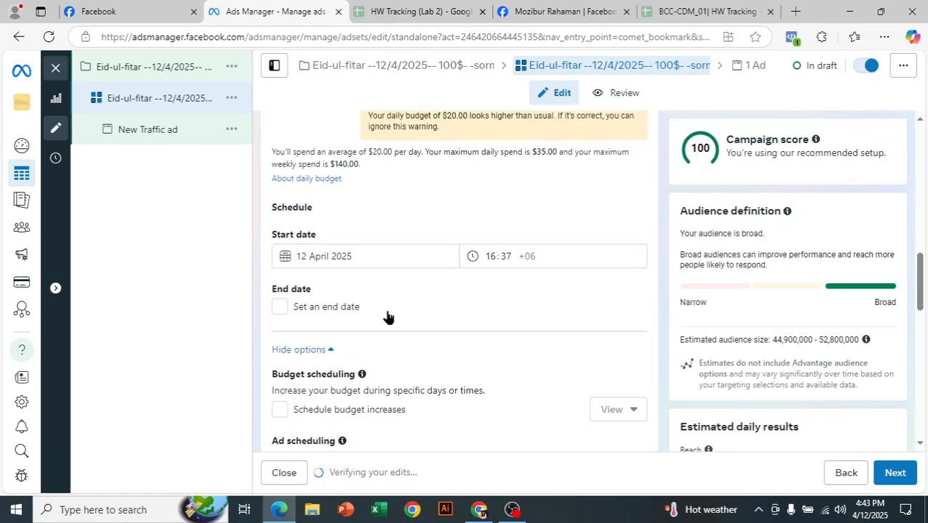
{"action": "scroll", "coordinate": [386, 317], "scroll_direction": "up", "scroll_amount": 1}
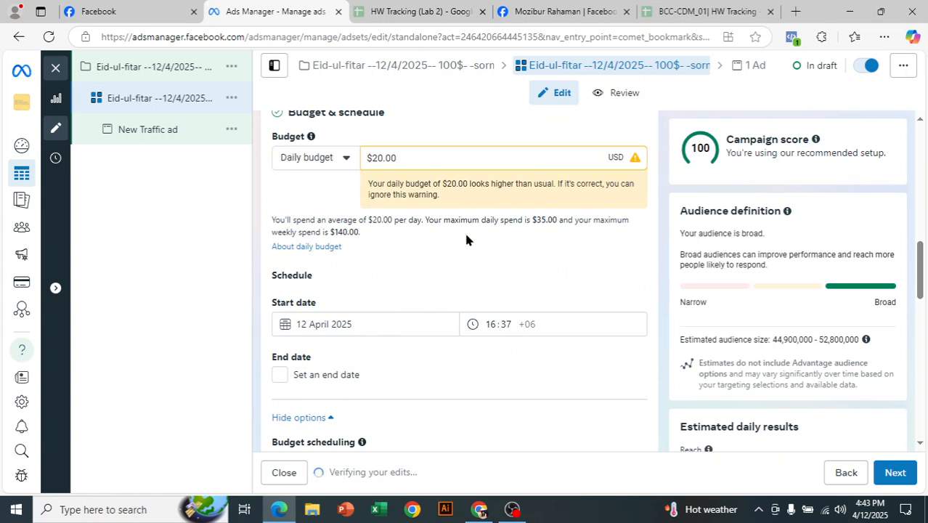
{"action": "scroll", "coordinate": [493, 262], "scroll_direction": "up", "scroll_amount": 1}
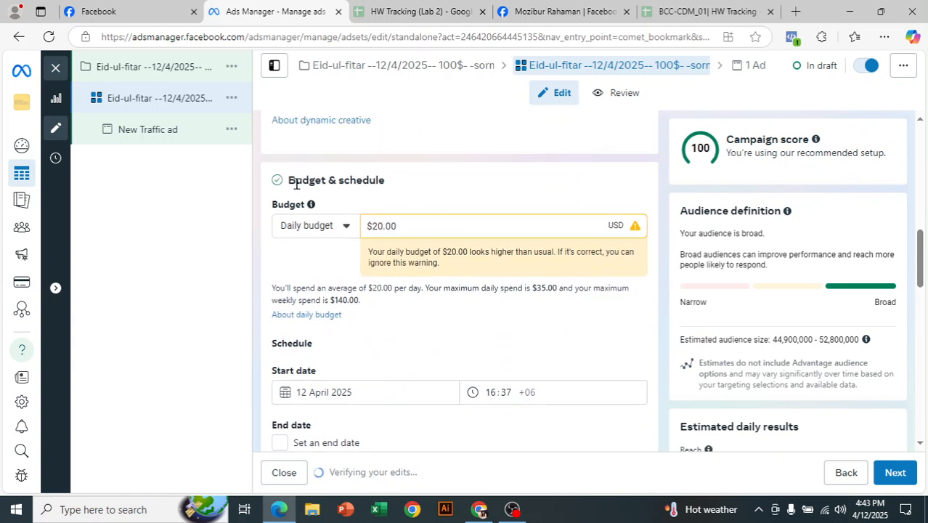
Change the ad set's budget type to Lifetime budget and set the amount to $25
{"action": "left_click", "coordinate": [328, 230]}
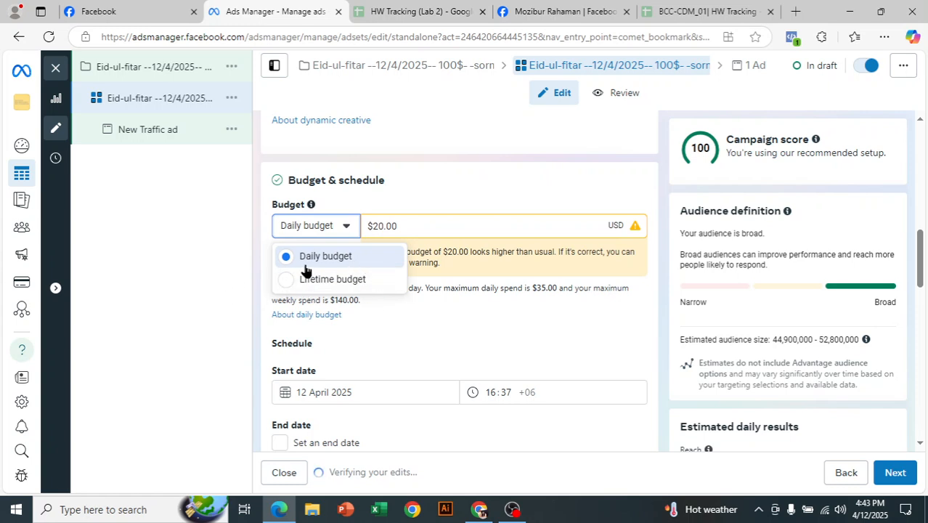
{"action": "left_click_drag", "start_coordinate": [393, 227], "coordinate": [376, 226]}
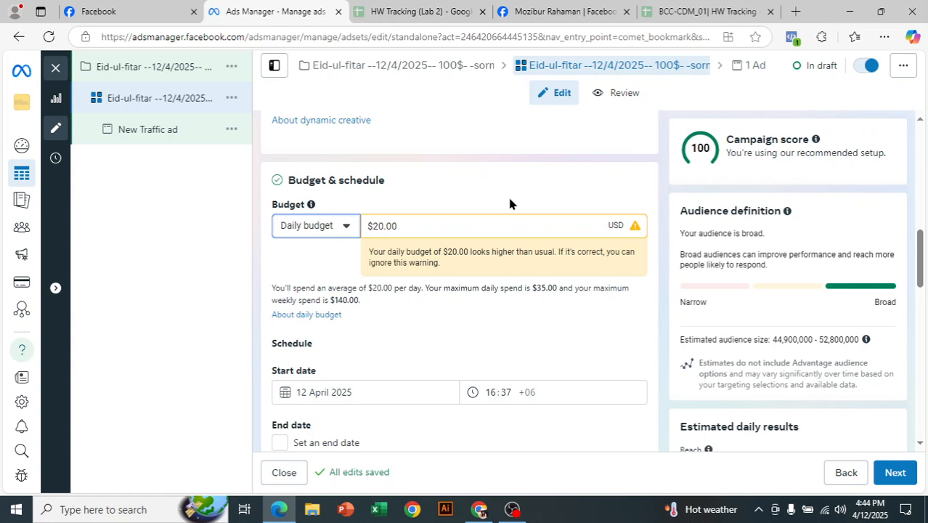
{"action": "left_click", "coordinate": [346, 228]}
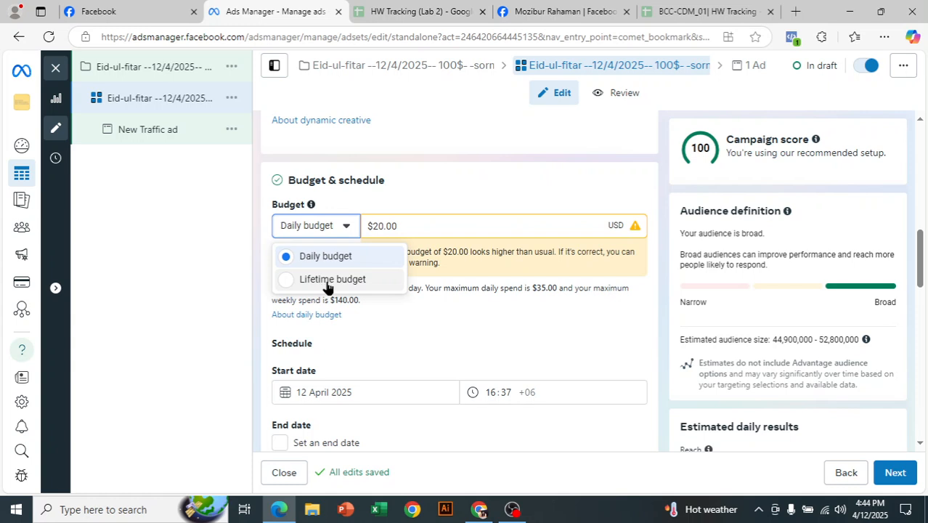
{"action": "left_click", "coordinate": [327, 282]}
{"action": "left_click", "coordinate": [415, 226]}
{"action": "left_click_drag", "start_coordinate": [419, 226], "coordinate": [385, 225]}
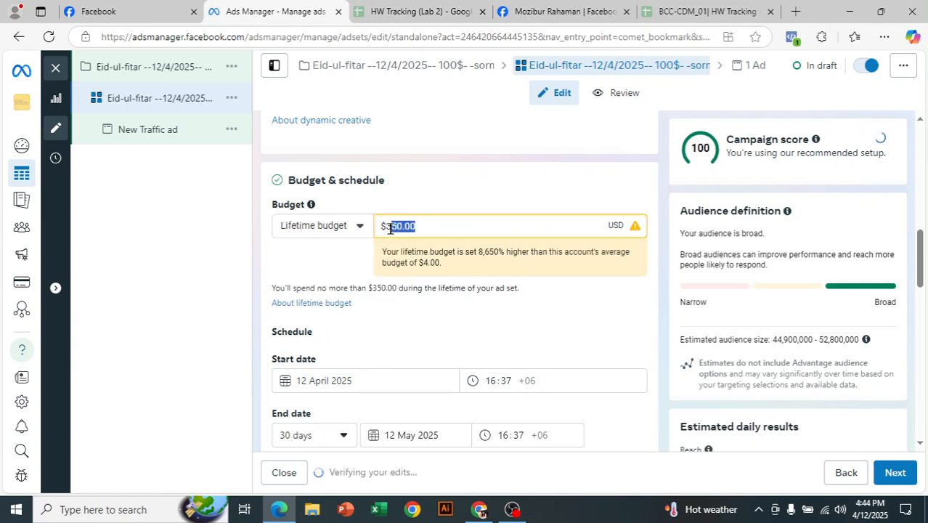
{"action": "key", "text": "BackSpace"}
{"action": "type", "text": "25"}
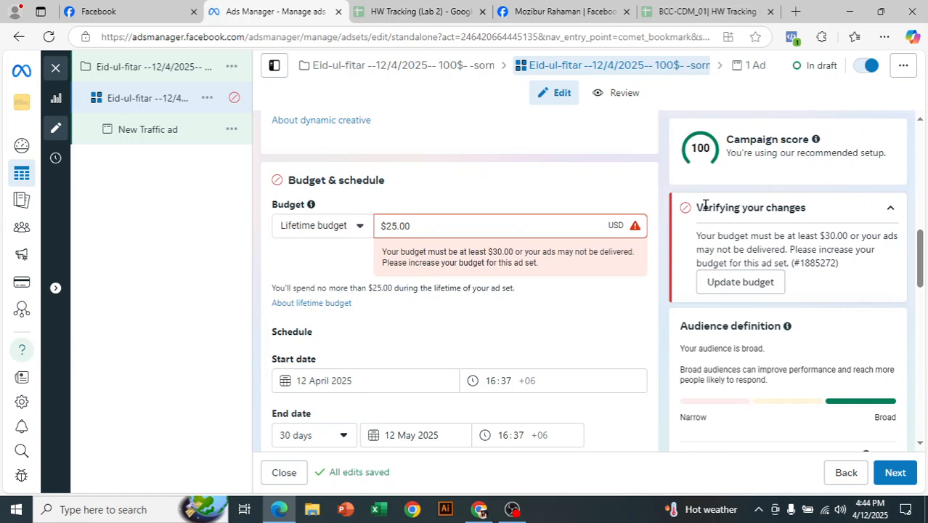
Read the minimum budget error and set the ad set's end date to 17 April 2025
{"action": "left_click_drag", "start_coordinate": [727, 236], "coordinate": [875, 247]}
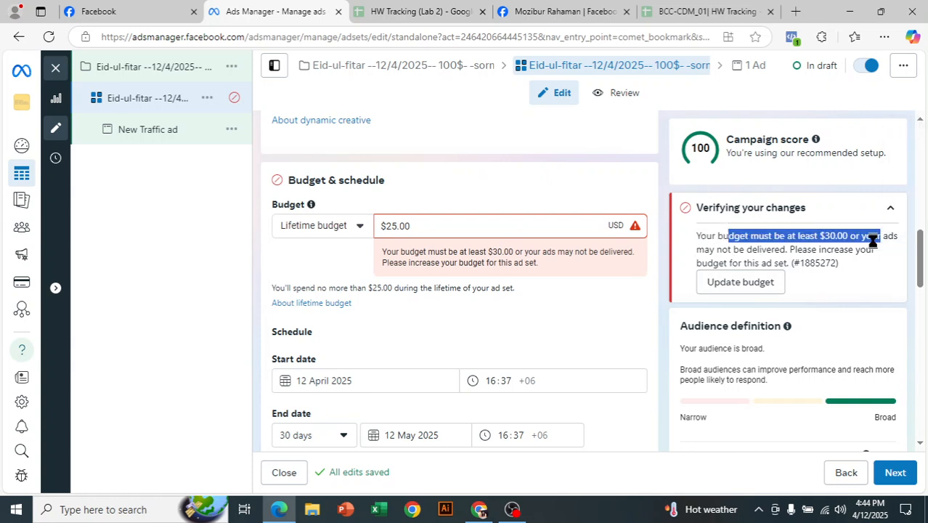
{"action": "left_click", "coordinate": [870, 243]}
{"action": "scroll", "coordinate": [648, 247], "scroll_direction": "down", "scroll_amount": 1}
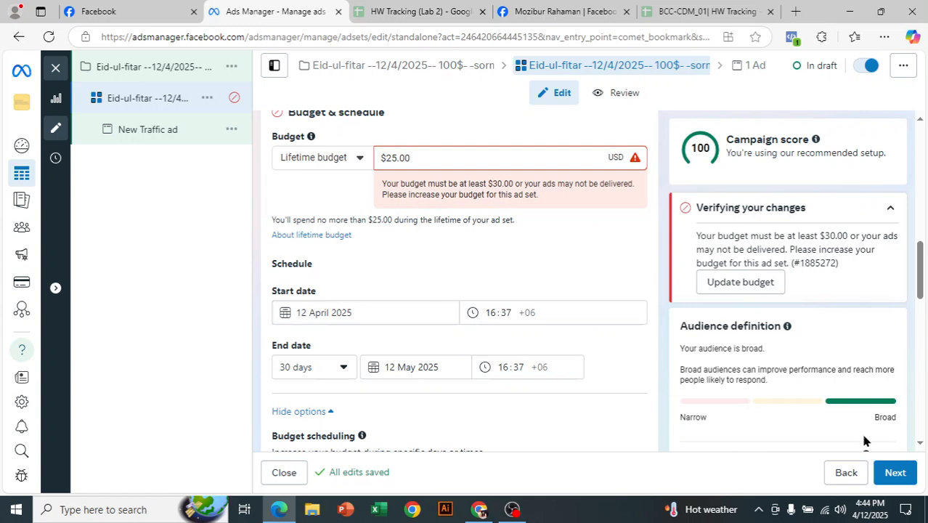
{"action": "left_click", "coordinate": [407, 366]}
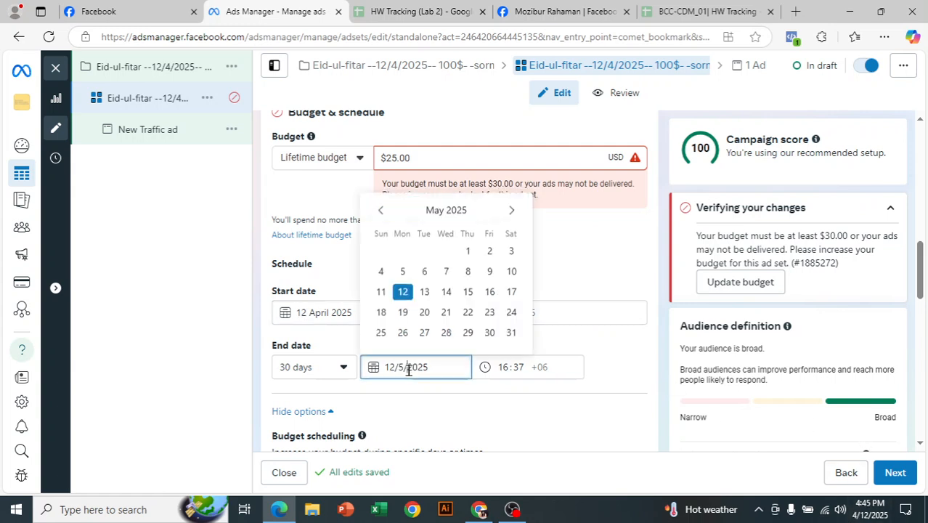
{"action": "left_click", "coordinate": [379, 210]}
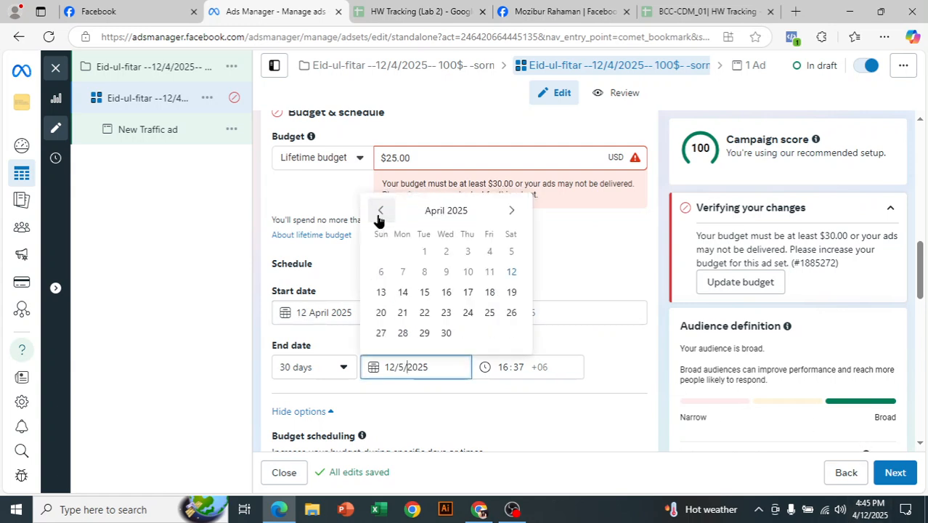
{"action": "left_click", "coordinate": [468, 292]}
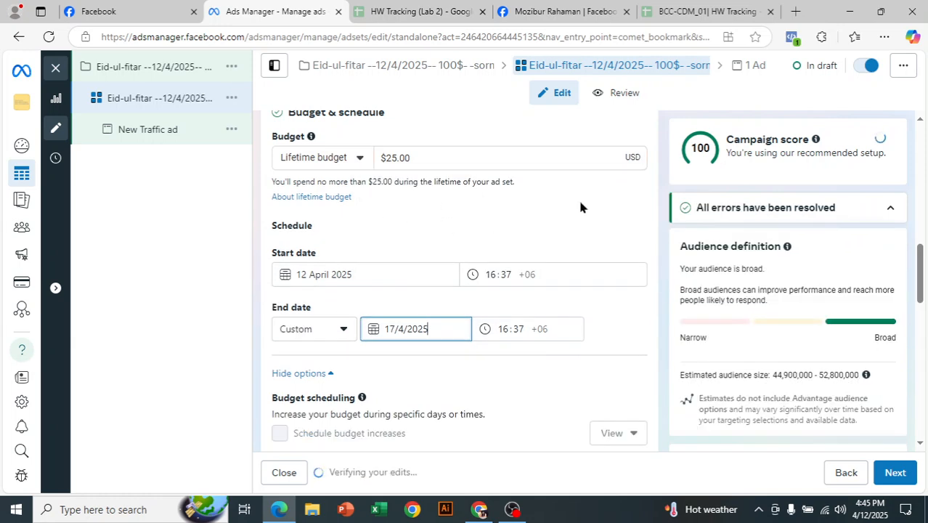
Review the budget scheduling and ad scheduling options and read the notice about the start date
{"action": "scroll", "coordinate": [562, 301], "scroll_direction": "down", "scroll_amount": 1}
{"action": "scroll", "coordinate": [562, 300], "scroll_direction": "down", "scroll_amount": 1}
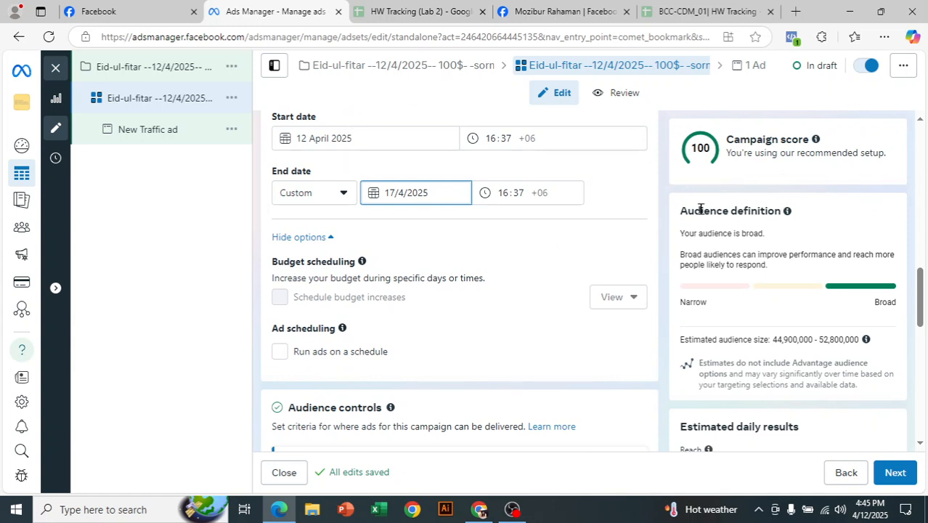
{"action": "scroll", "coordinate": [539, 275], "scroll_direction": "down", "scroll_amount": 1}
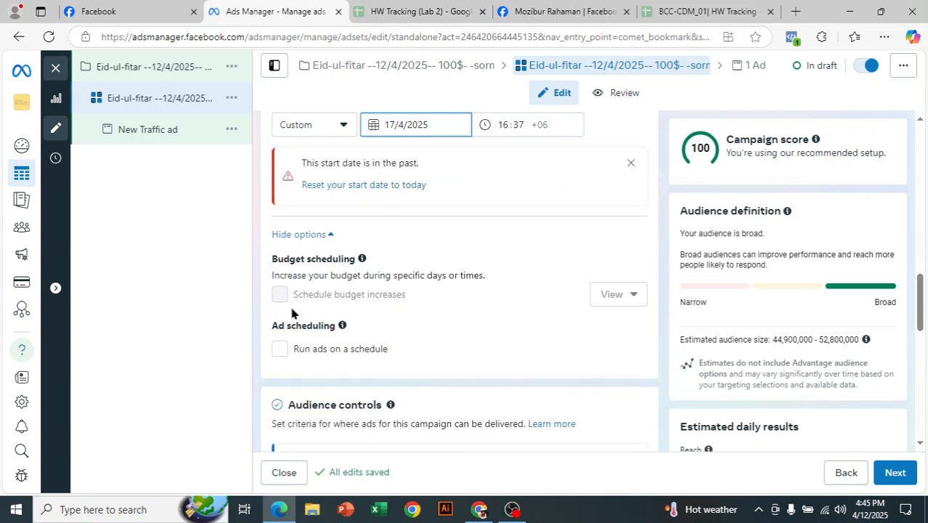
{"action": "scroll", "coordinate": [359, 313], "scroll_direction": "up", "scroll_amount": 2}
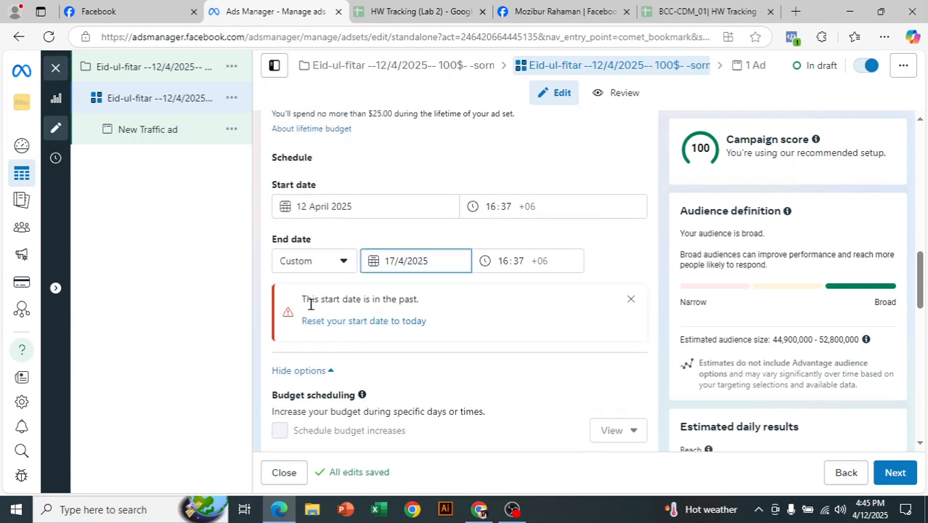
{"action": "left_click_drag", "start_coordinate": [306, 300], "coordinate": [431, 308]}
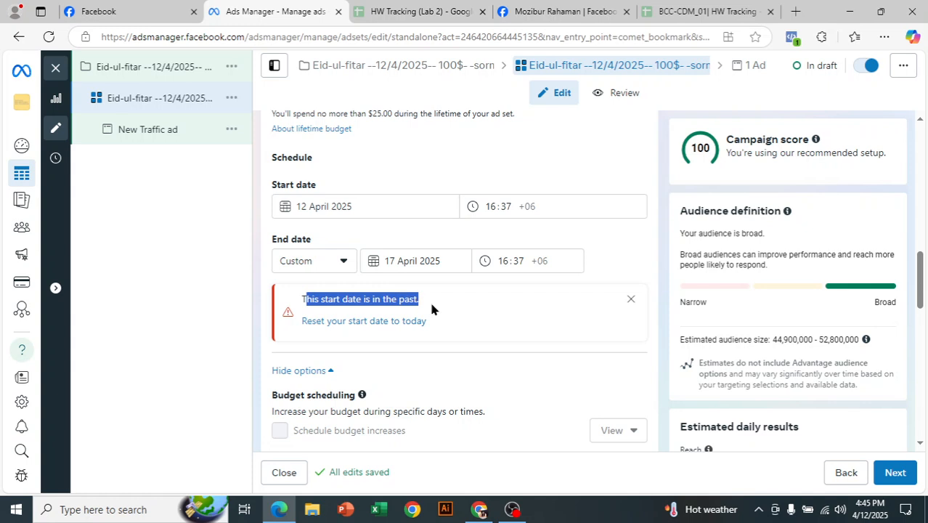
{"action": "left_click", "coordinate": [431, 308]}
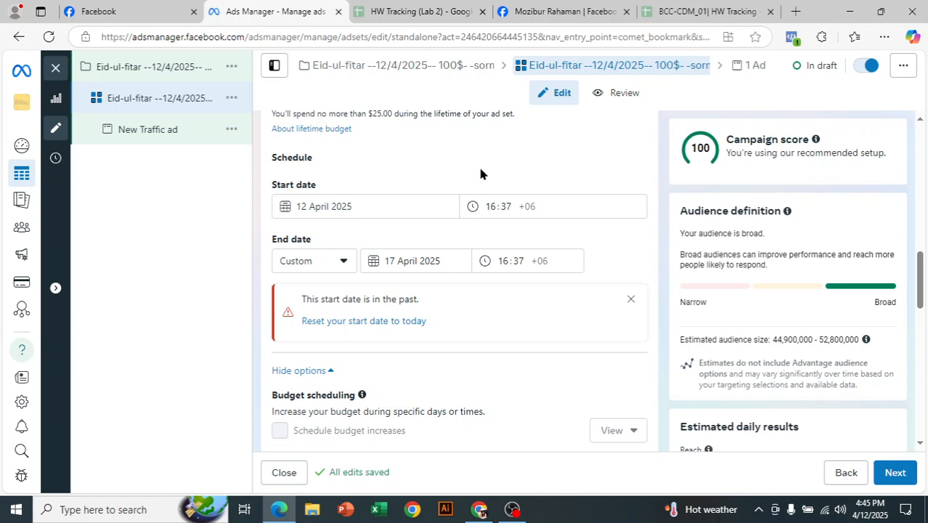
Set the ad set's start time on 12 April 2025 to 16:59
{"action": "mouse_move", "coordinate": [875, 513]}
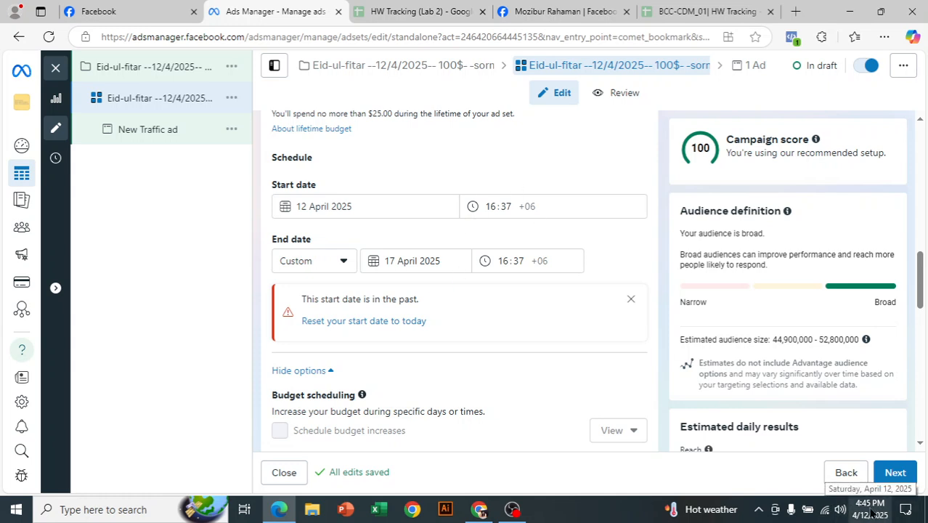
{"action": "left_click", "coordinate": [500, 205]}
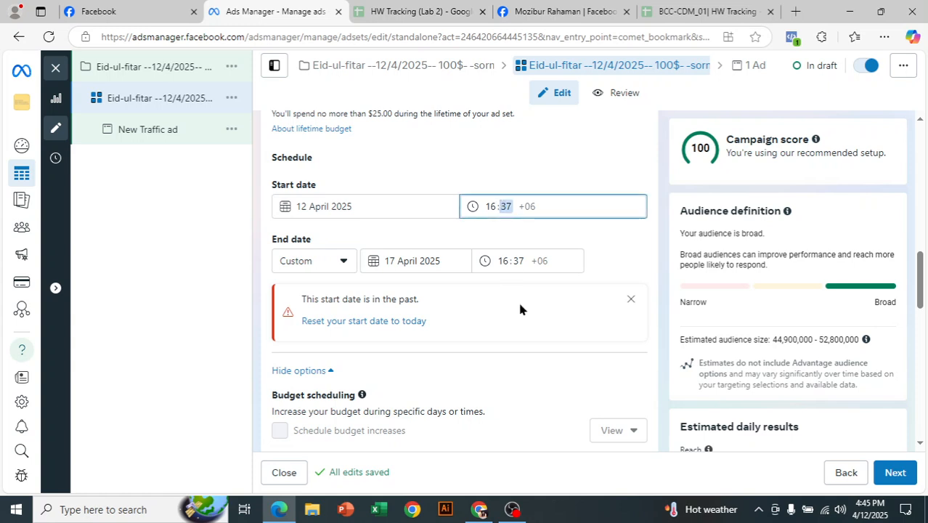
{"action": "type", "text": "59"}
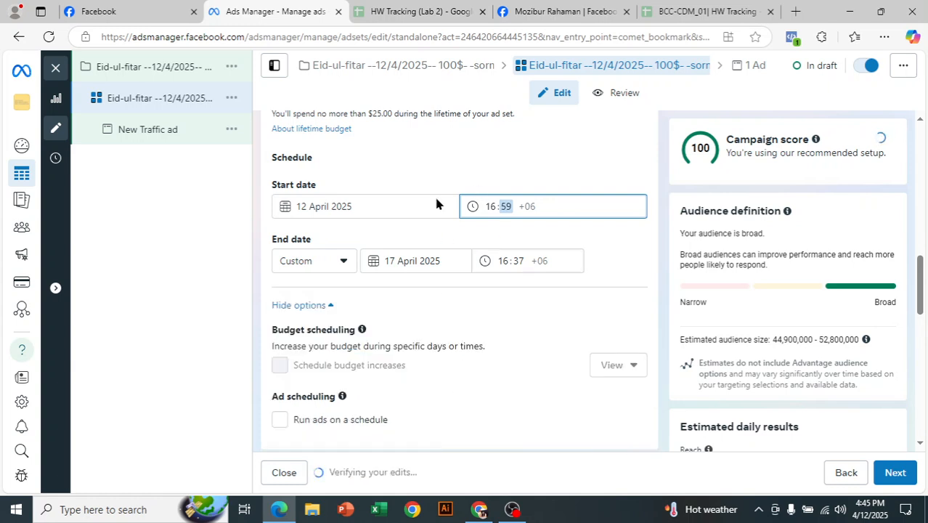
{"action": "left_click", "coordinate": [453, 232]}
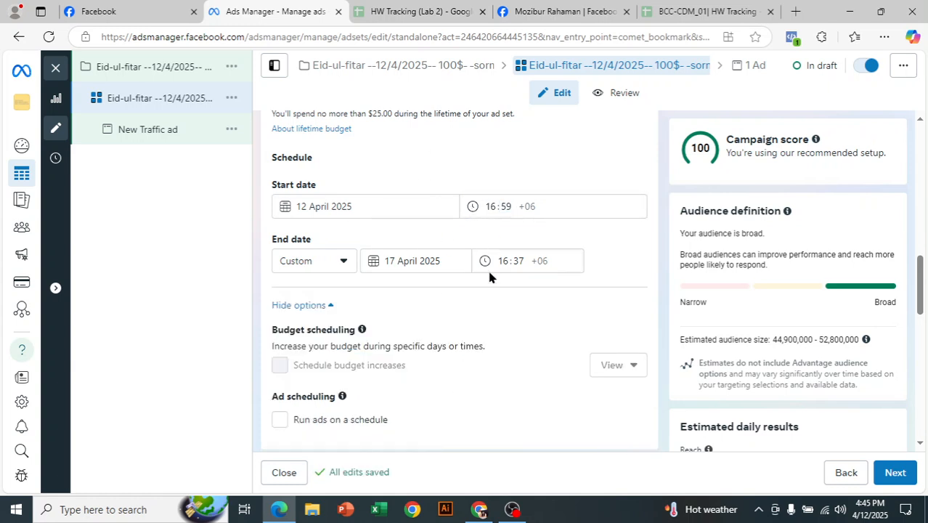
Turn on running ads on a schedule and schedule every day from 12 am to 3 am
{"action": "scroll", "coordinate": [441, 318], "scroll_direction": "down", "scroll_amount": 1}
{"action": "left_click", "coordinate": [279, 351]}
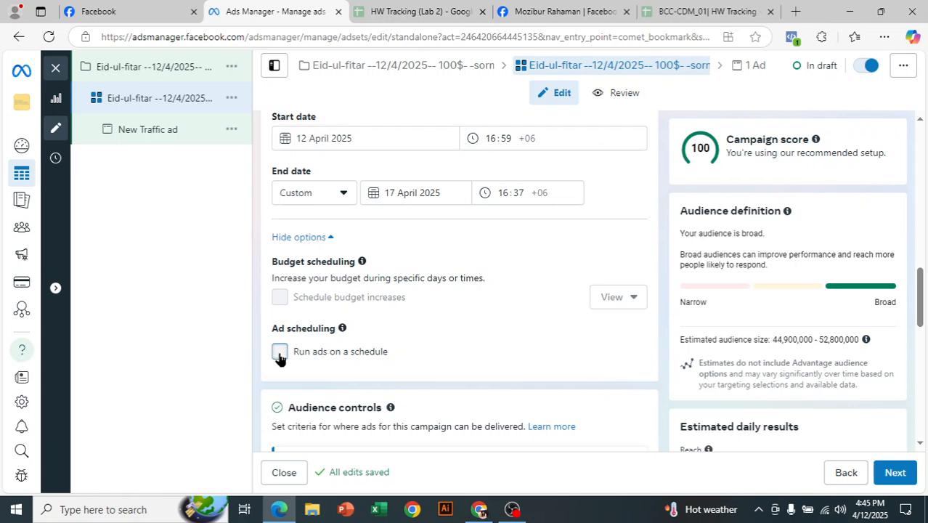
{"action": "scroll", "coordinate": [339, 246], "scroll_direction": "up", "scroll_amount": 2}
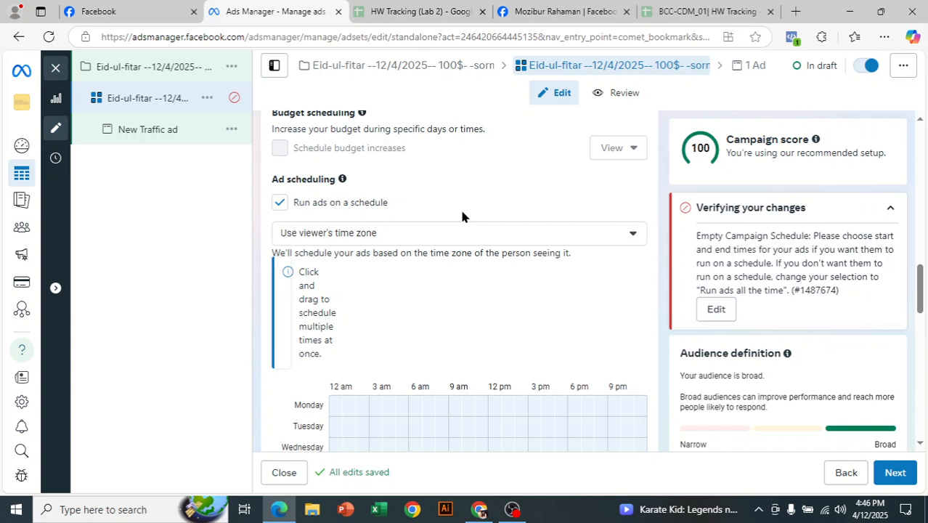
{"action": "scroll", "coordinate": [462, 215], "scroll_direction": "down", "scroll_amount": 1}
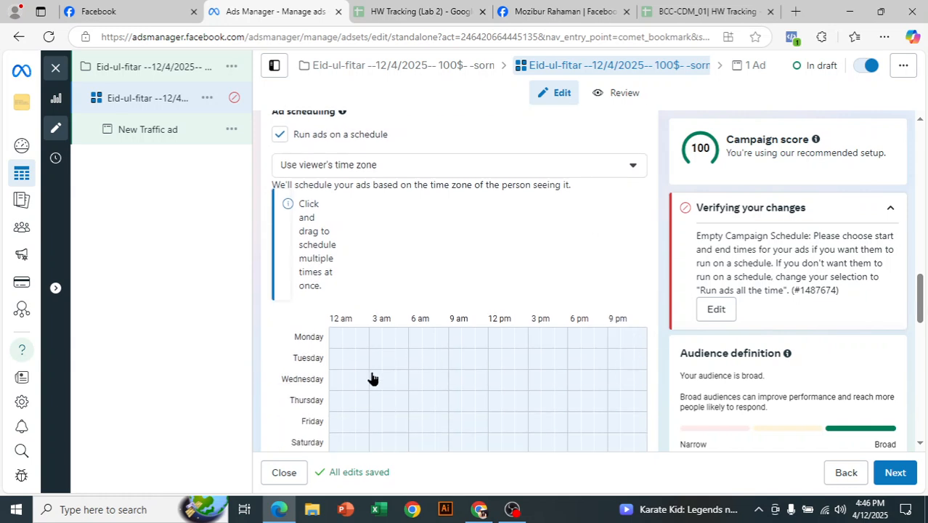
{"action": "scroll", "coordinate": [364, 317], "scroll_direction": "down", "scroll_amount": 2}
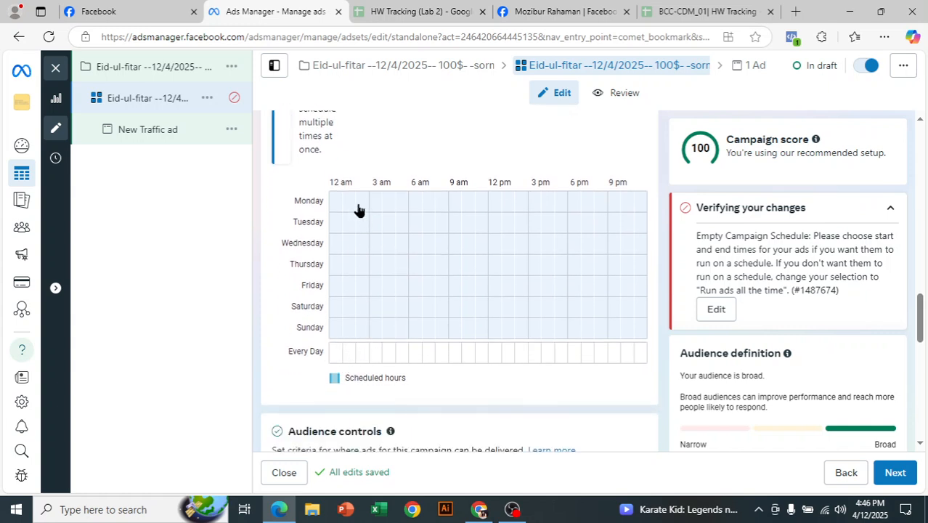
{"action": "left_click", "coordinate": [336, 355]}
{"action": "left_click", "coordinate": [348, 356]}
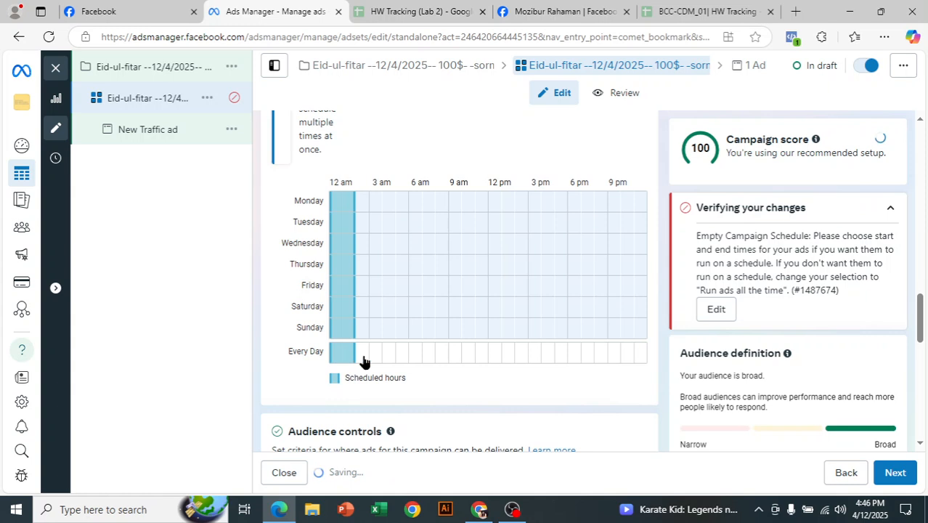
{"action": "left_click", "coordinate": [361, 356]}
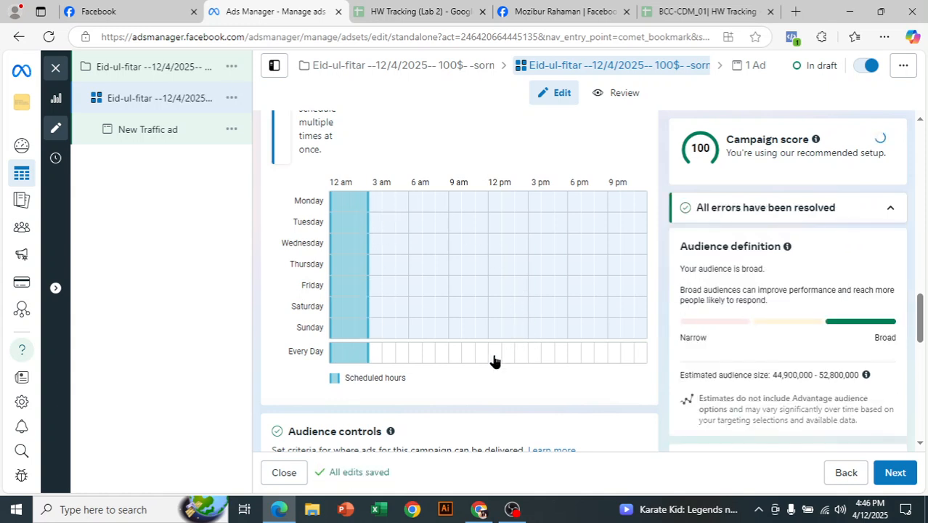
Add the one-hour slots starting at 7 am, 10 am, 1 pm, 4 pm, 7 pm, 8 pm and 10 pm to the every-day schedule
{"action": "left_click", "coordinate": [463, 355]}
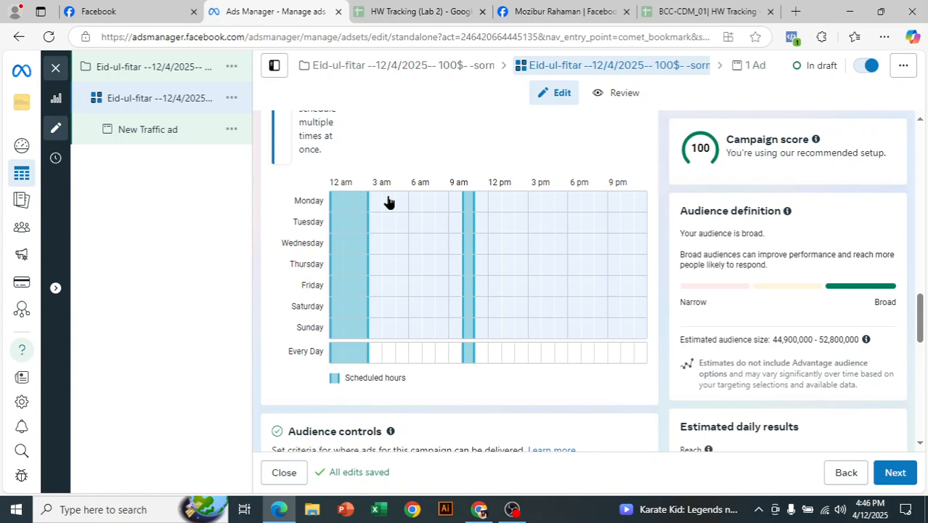
{"action": "left_click", "coordinate": [429, 352]}
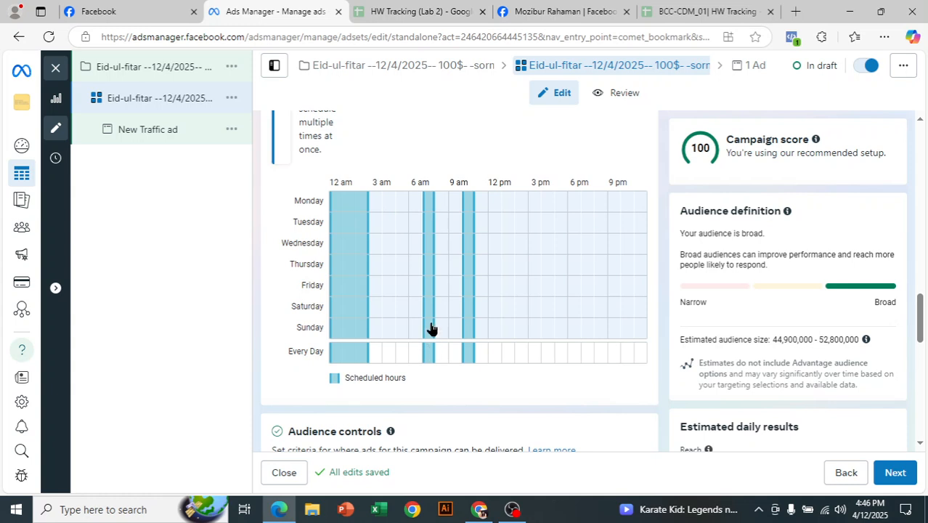
{"action": "left_click", "coordinate": [599, 353]}
{"action": "left_click", "coordinate": [627, 356]}
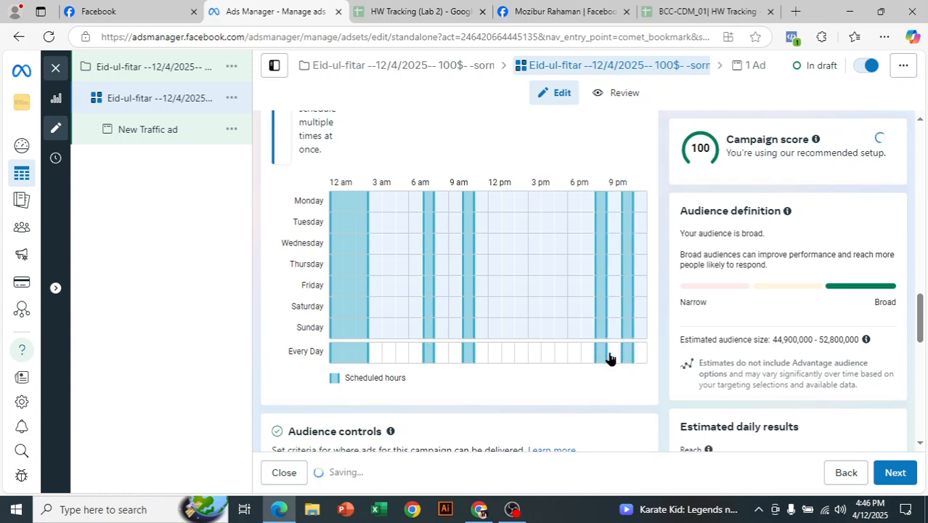
{"action": "left_click", "coordinate": [545, 352]}
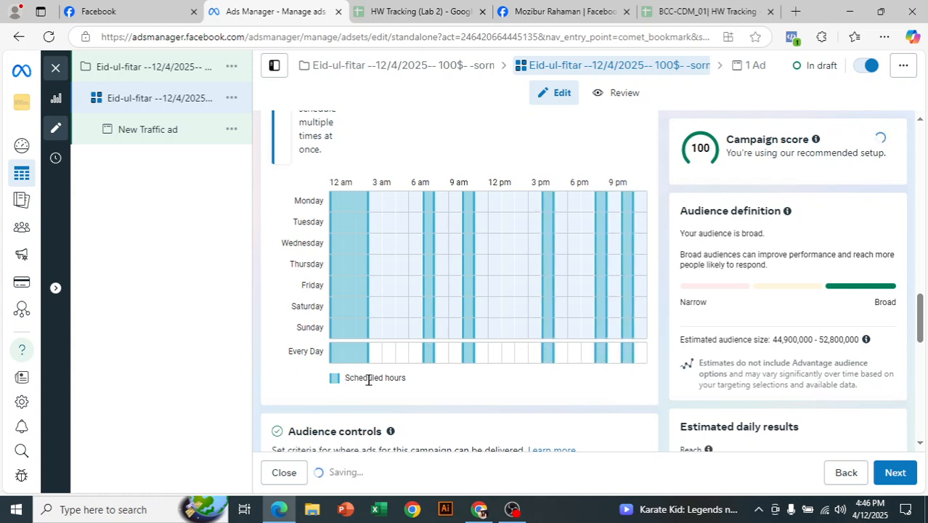
{"action": "scroll", "coordinate": [464, 374], "scroll_direction": "up", "scroll_amount": 1}
{"action": "scroll", "coordinate": [463, 374], "scroll_direction": "down", "scroll_amount": 1}
{"action": "left_click", "coordinate": [589, 355]}
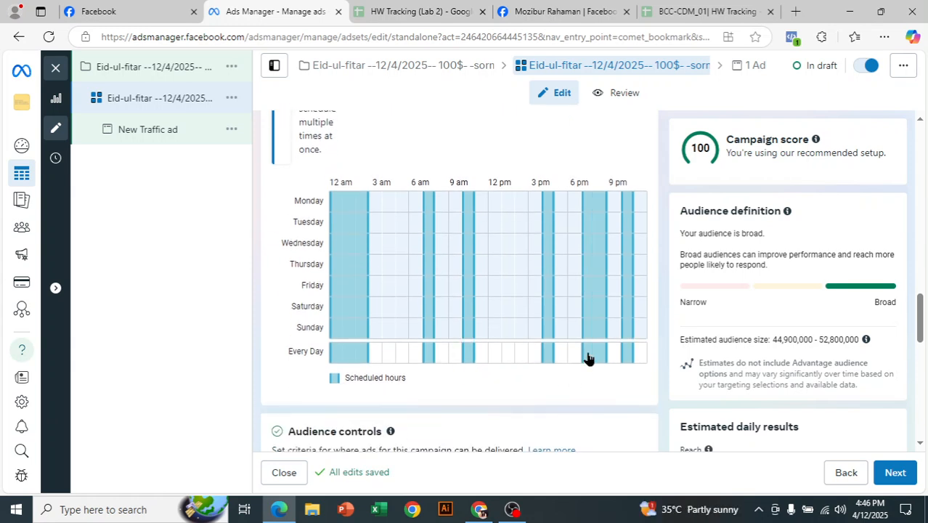
{"action": "left_click", "coordinate": [513, 356]}
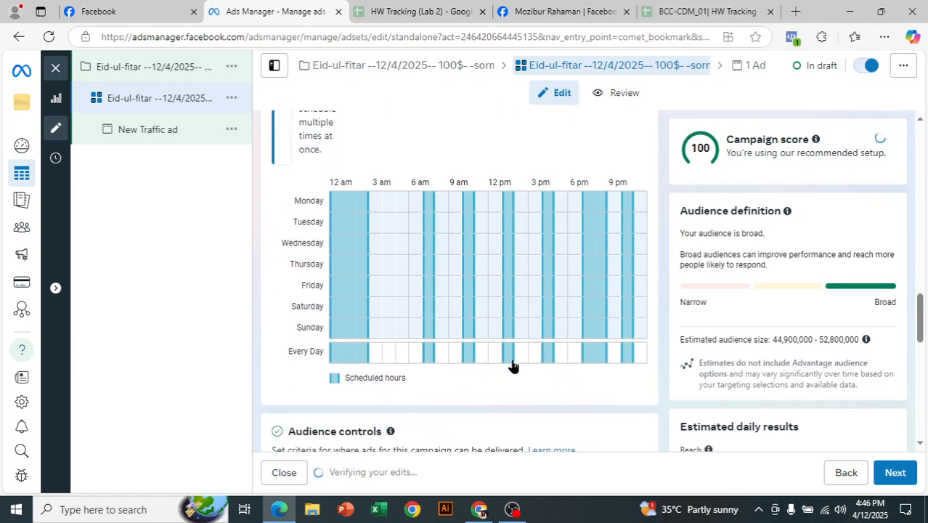
Review the audience controls and the Locations settings, including the include and exclude options and the removal note for Bangladesh
{"action": "scroll", "coordinate": [513, 367], "scroll_direction": "down", "scroll_amount": 2}
{"action": "scroll", "coordinate": [309, 285], "scroll_direction": "down", "scroll_amount": 1}
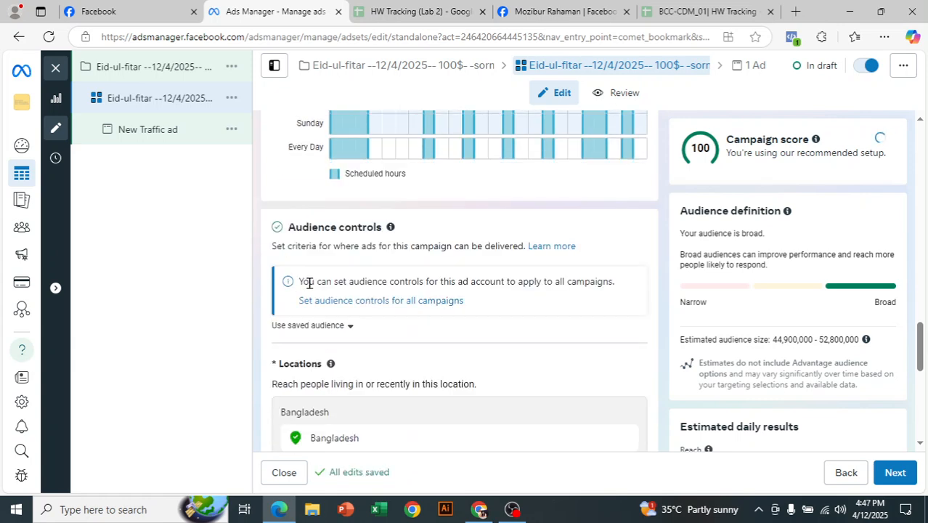
{"action": "scroll", "coordinate": [483, 350], "scroll_direction": "up", "scroll_amount": 2}
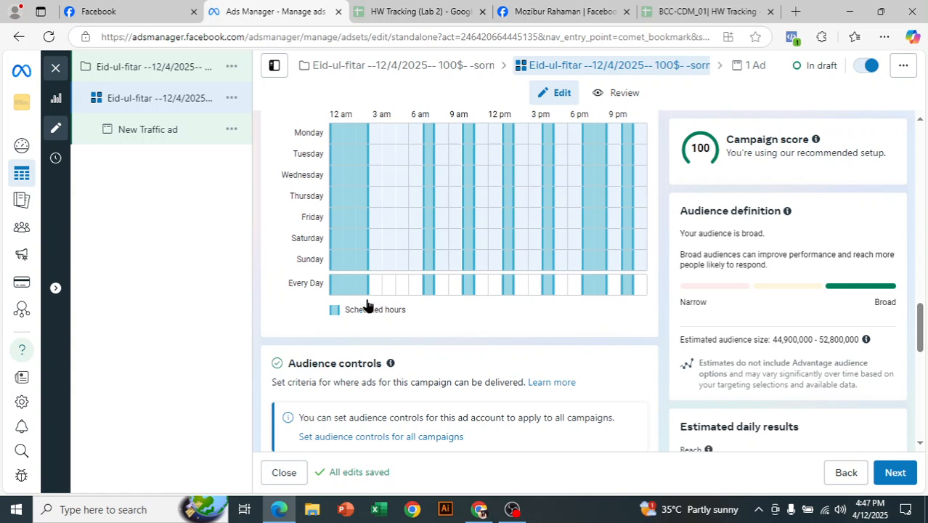
{"action": "scroll", "coordinate": [452, 367], "scroll_direction": "down", "scroll_amount": 2}
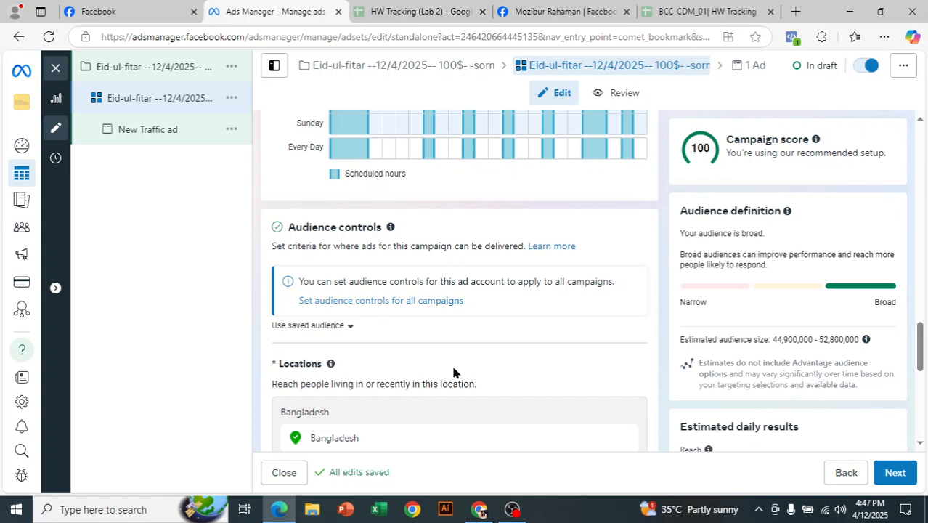
{"action": "scroll", "coordinate": [421, 232], "scroll_direction": "down", "scroll_amount": 3}
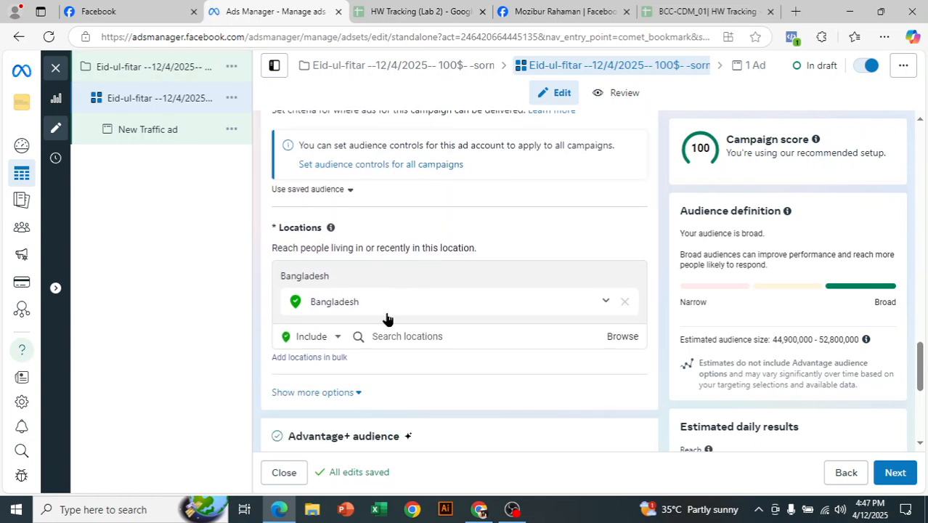
{"action": "scroll", "coordinate": [645, 272], "scroll_direction": "down", "scroll_amount": 1}
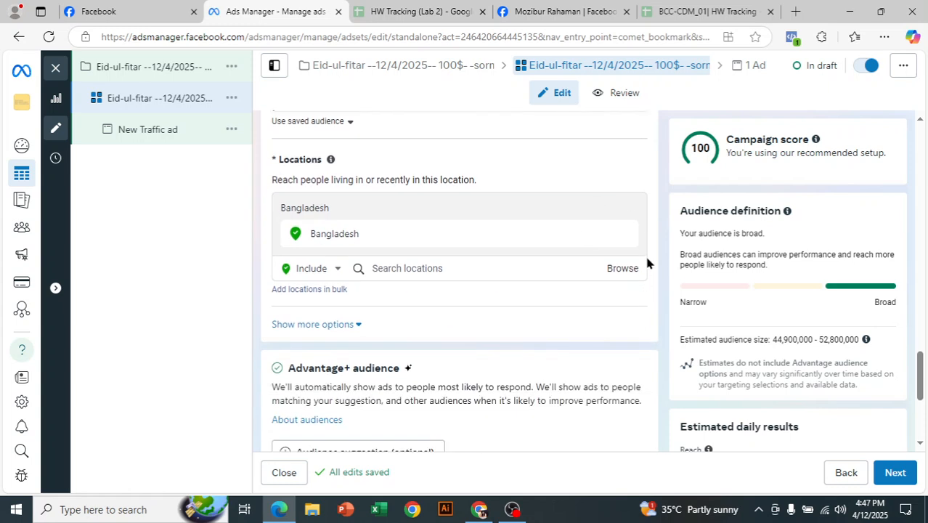
{"action": "left_click", "coordinate": [338, 271]}
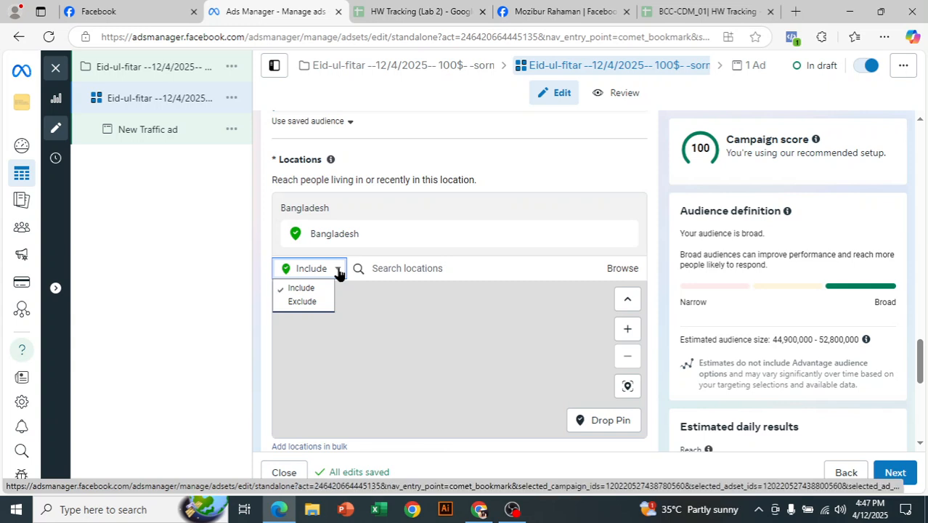
{"action": "left_click", "coordinate": [215, 287]}
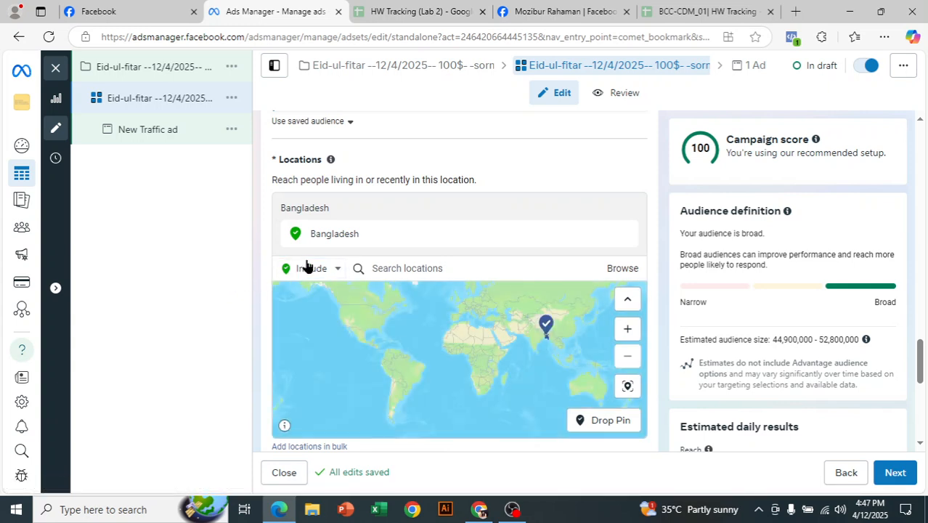
{"action": "mouse_move", "coordinate": [602, 236]}
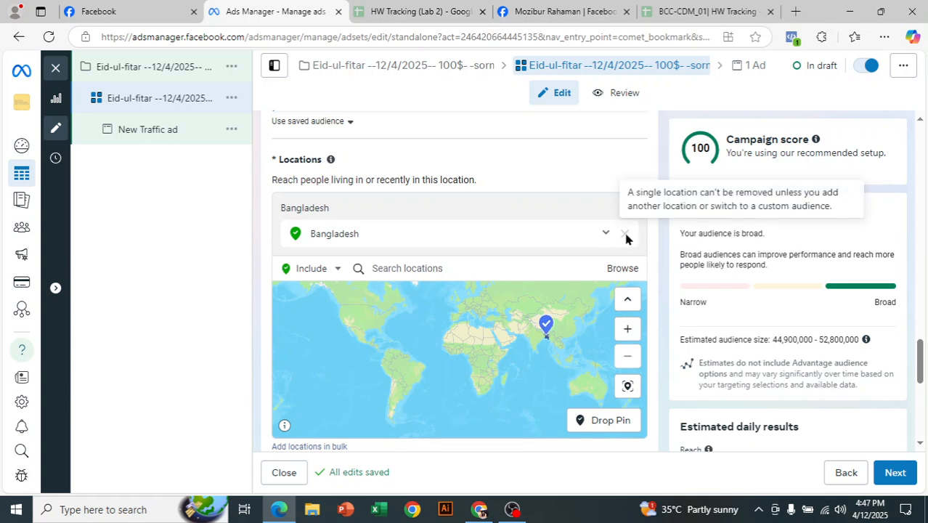
Change the audience location to the city of Dhaka, Dhaka Division, Bangladesh, with a 33 km radius
{"action": "left_click", "coordinate": [481, 268]}
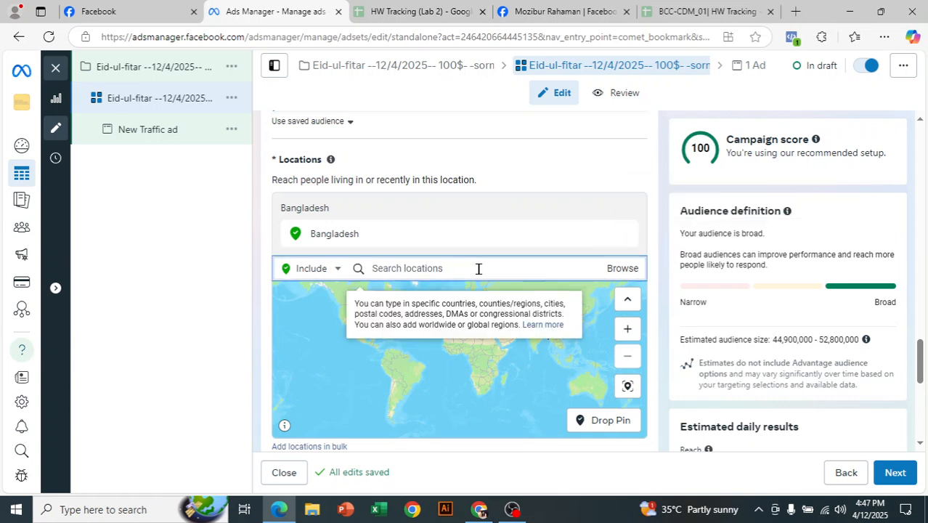
{"action": "type", "text": "dhaka"}
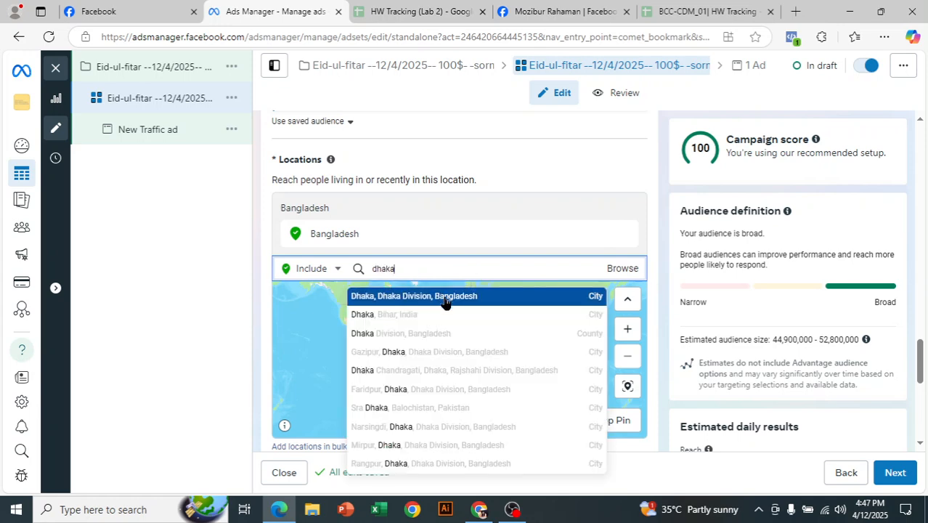
{"action": "left_click", "coordinate": [446, 298]}
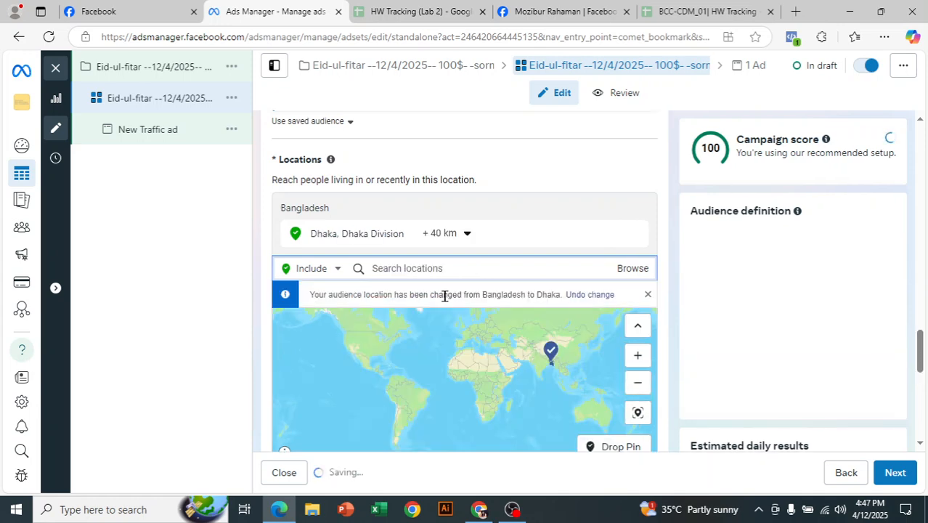
{"action": "left_click", "coordinate": [445, 234]}
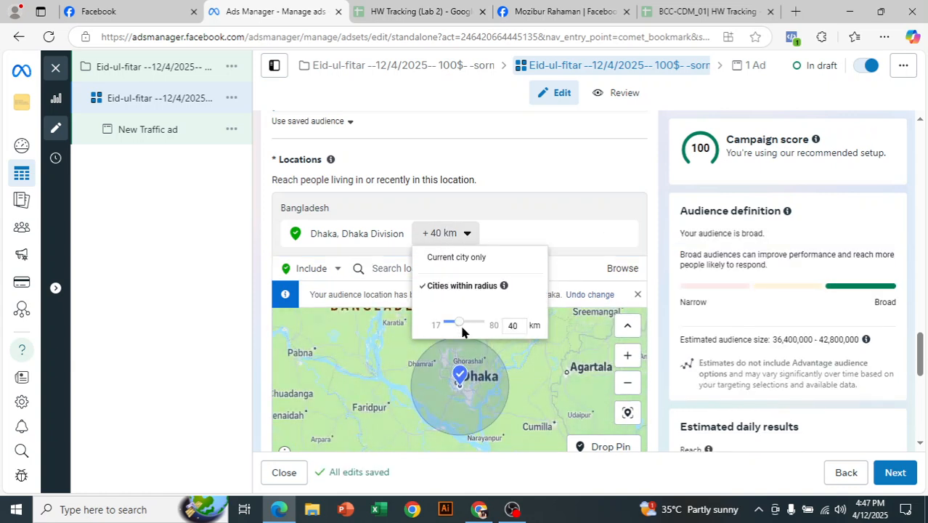
{"action": "mouse_move", "coordinate": [454, 325]}
{"action": "left_mouse_down"}
{"action": "mouse_move", "coordinate": [444, 325]}
{"action": "mouse_move", "coordinate": [455, 319]}
{"action": "left_mouse_up"}
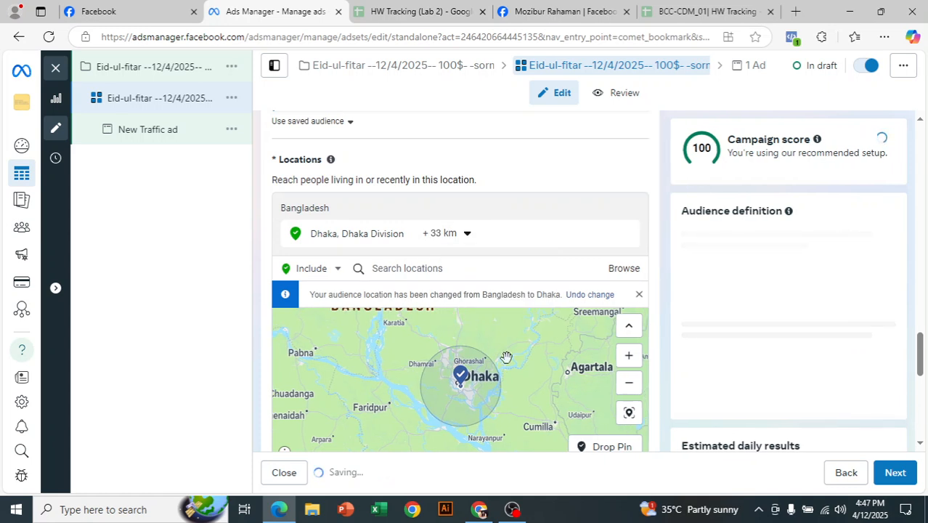
Drop a location pin just south of Faridpur on the map and set its radius to 29 km
{"action": "left_click", "coordinate": [612, 448]}
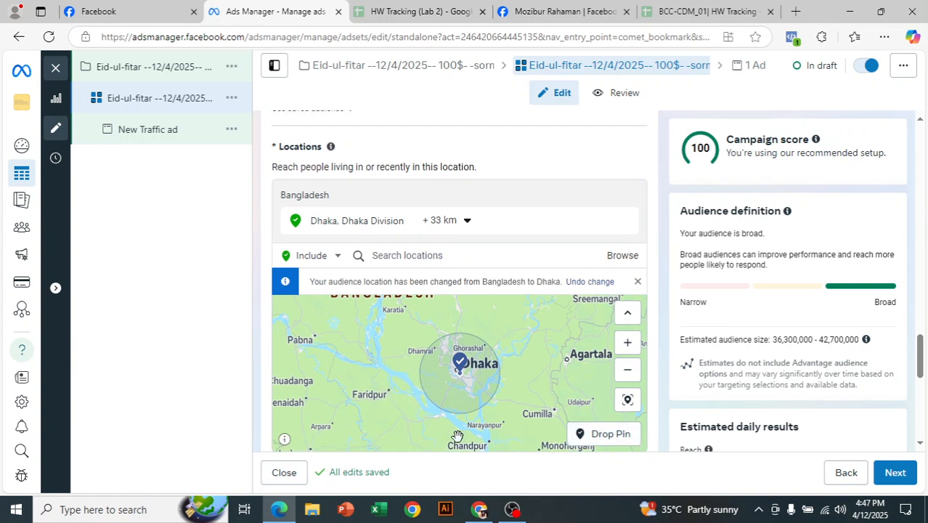
{"action": "left_click", "coordinate": [390, 396]}
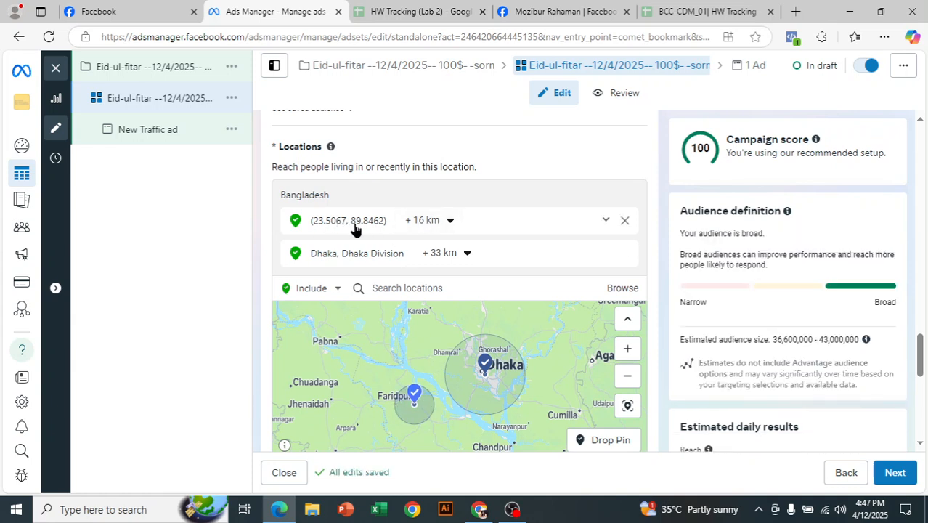
{"action": "left_click", "coordinate": [436, 221]}
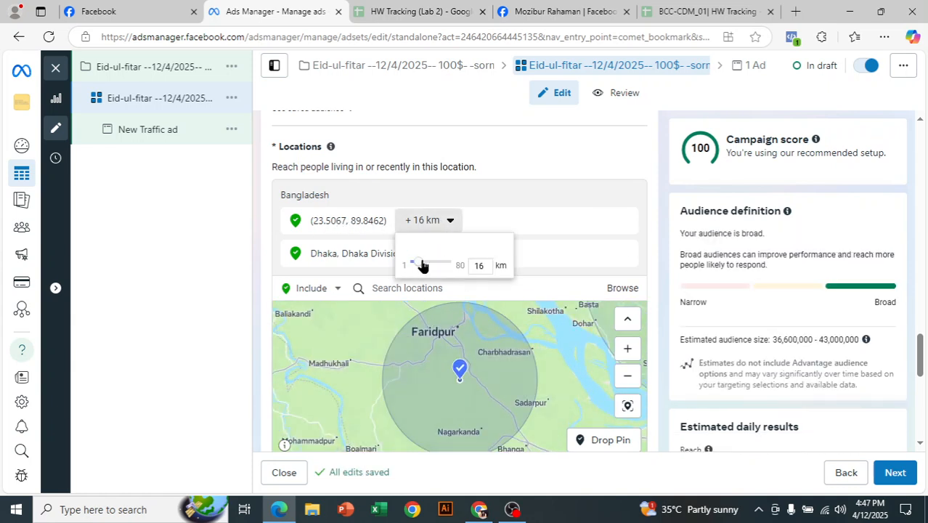
{"action": "left_click_drag", "start_coordinate": [433, 262], "coordinate": [432, 262]}
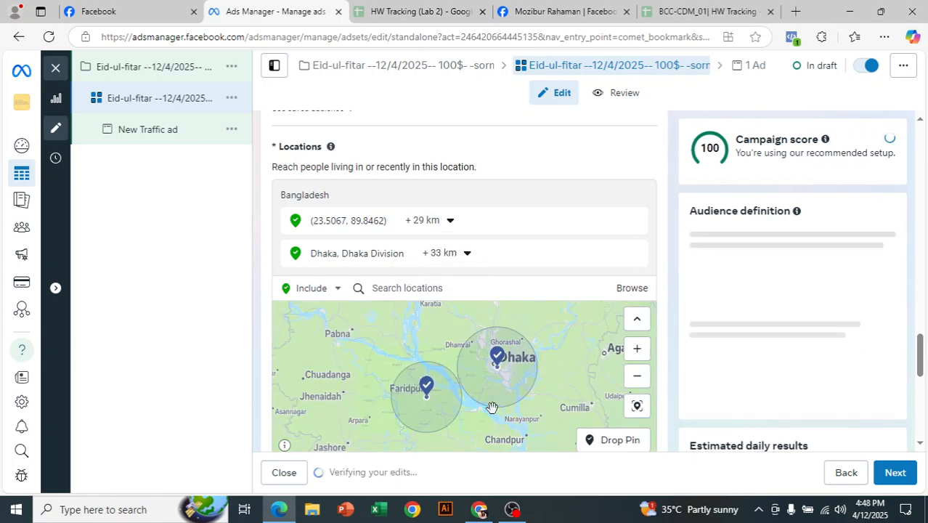
Examine the targeted area on the map around the pin near Faridpur
{"action": "scroll", "coordinate": [485, 376], "scroll_direction": "up", "scroll_amount": 2}
{"action": "left_click_drag", "start_coordinate": [370, 399], "coordinate": [490, 366]}
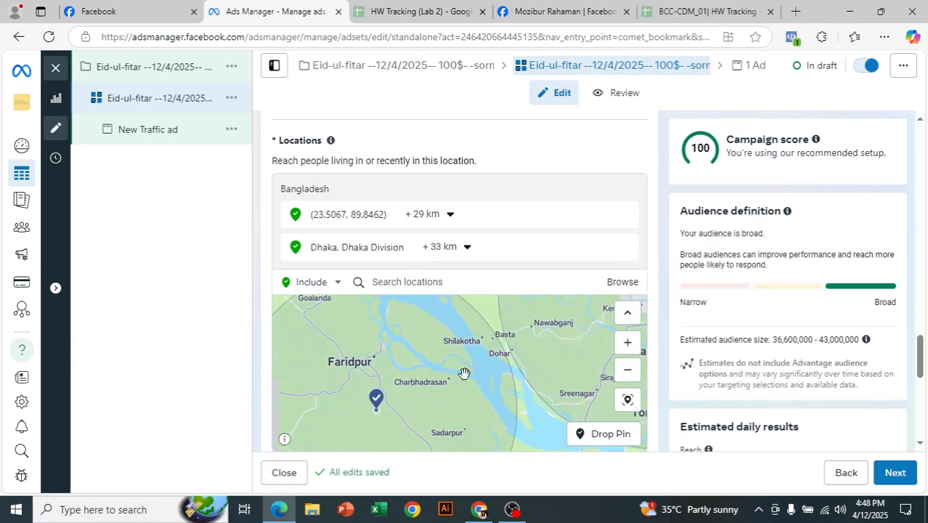
{"action": "left_click_drag", "start_coordinate": [405, 357], "coordinate": [516, 347]}
{"action": "left_click_drag", "start_coordinate": [432, 371], "coordinate": [375, 292]}
{"action": "left_click_drag", "start_coordinate": [472, 372], "coordinate": [407, 341]}
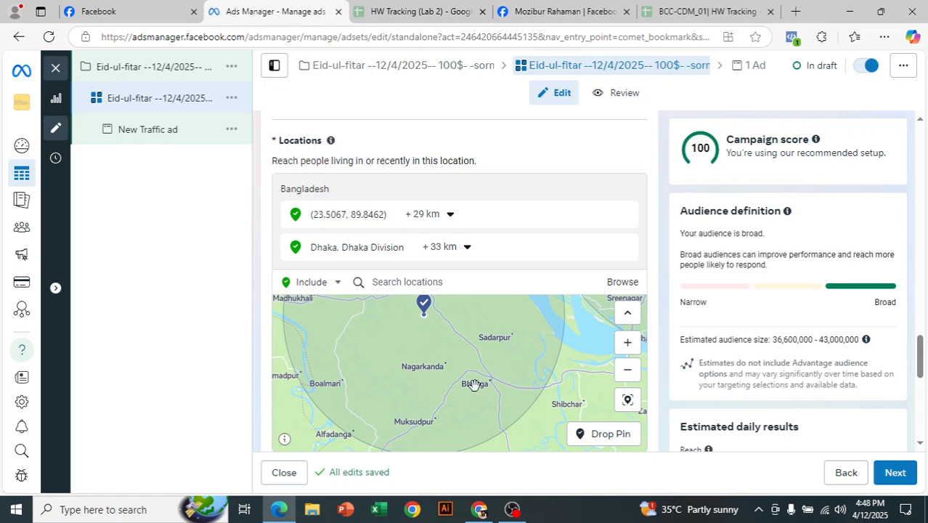
Reduce the radius of the included pin just south of Faridpur to 18 km
{"action": "left_click_drag", "start_coordinate": [473, 385], "coordinate": [446, 444]}
{"action": "left_click_drag", "start_coordinate": [442, 346], "coordinate": [462, 428]}
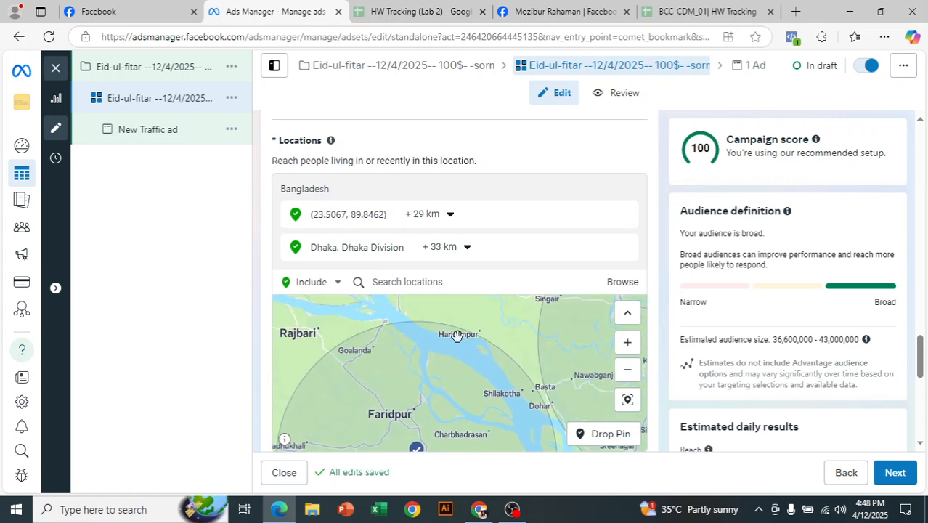
{"action": "left_click", "coordinate": [428, 216]}
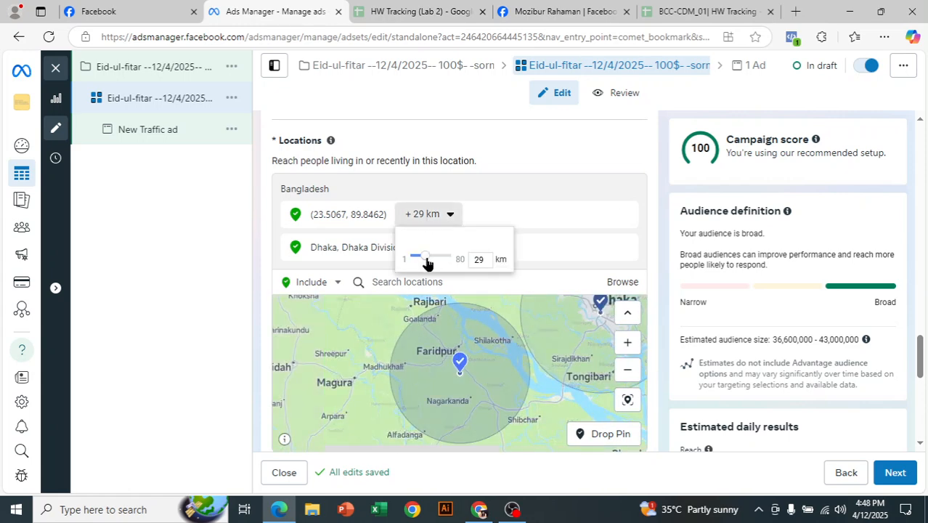
{"action": "left_click", "coordinate": [487, 385]}
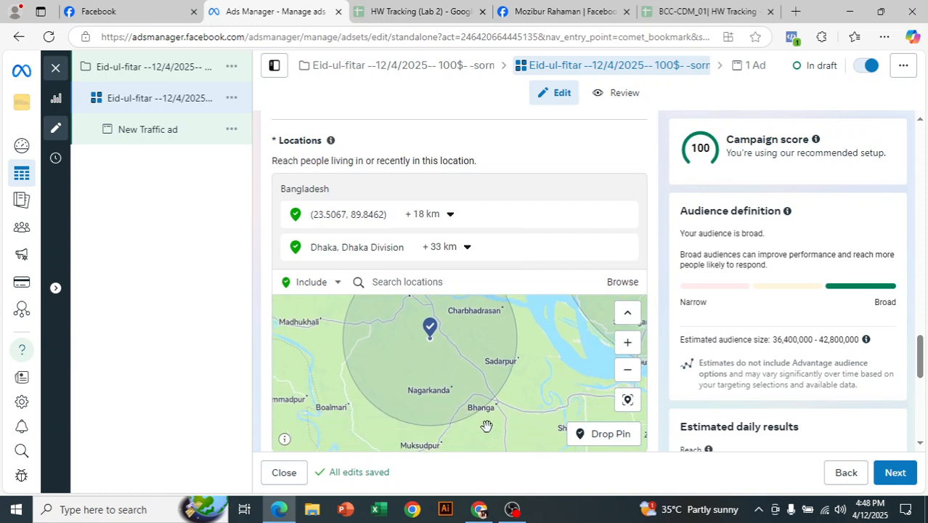
Switch the location type to Exclude and drop an exclusion pin at Bhanga on the map
{"action": "left_click", "coordinate": [324, 289]}
{"action": "left_click", "coordinate": [309, 313]}
{"action": "left_click", "coordinate": [610, 435]}
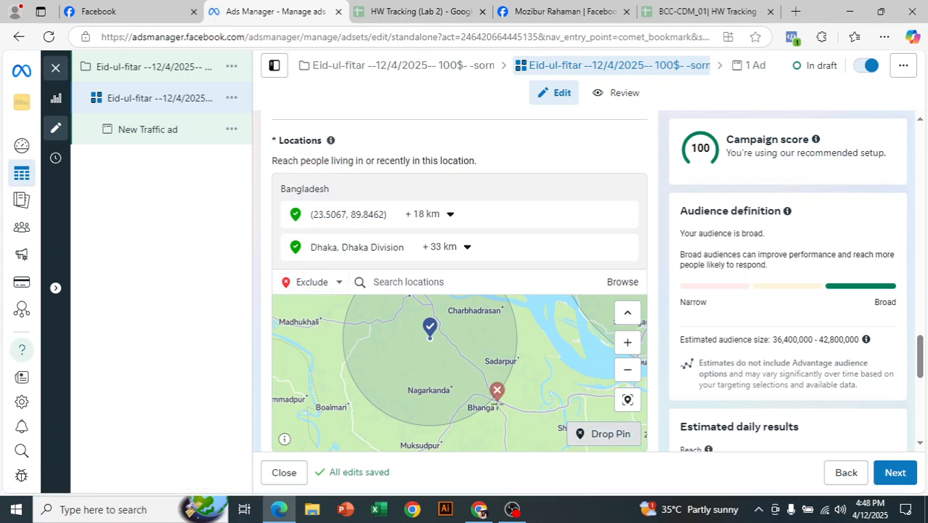
{"action": "left_click", "coordinate": [497, 392]}
{"action": "scroll", "coordinate": [516, 403], "scroll_direction": "down", "scroll_amount": 1}
{"action": "scroll", "coordinate": [503, 408], "scroll_direction": "up", "scroll_amount": 2}
{"action": "left_click_drag", "start_coordinate": [521, 394], "coordinate": [483, 359]}
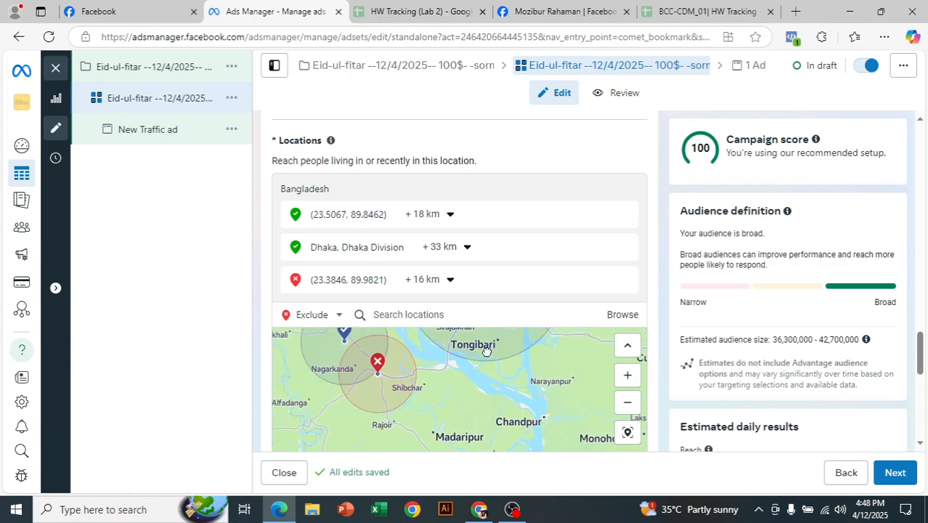
Set the radius of the excluded Bhanga pin to 5 km
{"action": "left_click", "coordinate": [429, 280]}
{"action": "left_click_drag", "start_coordinate": [419, 324], "coordinate": [416, 325]}
{"action": "left_click", "coordinate": [488, 418]}
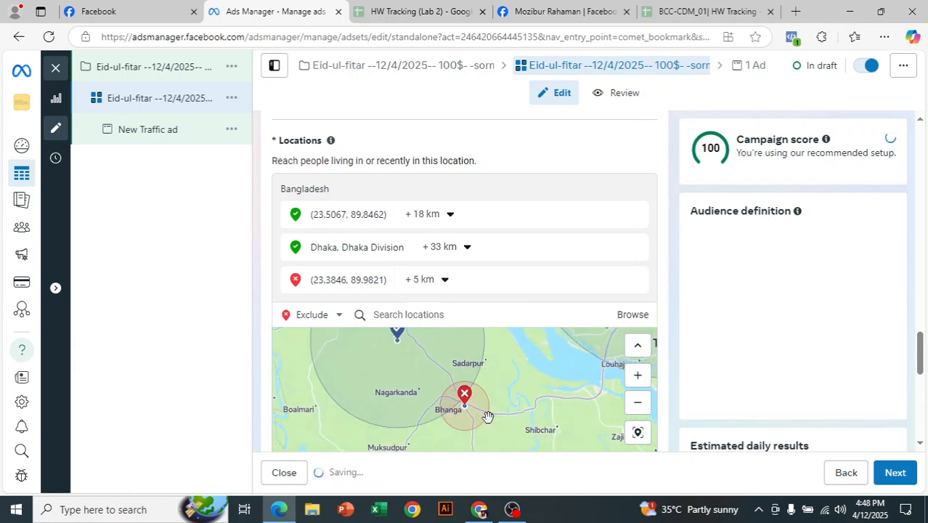
Examine the included and excluded areas on the map and the radius options for the Bhanga pin and Dhaka
{"action": "scroll", "coordinate": [448, 420], "scroll_direction": "up", "scroll_amount": 2}
{"action": "scroll", "coordinate": [446, 423], "scroll_direction": "down", "scroll_amount": 2}
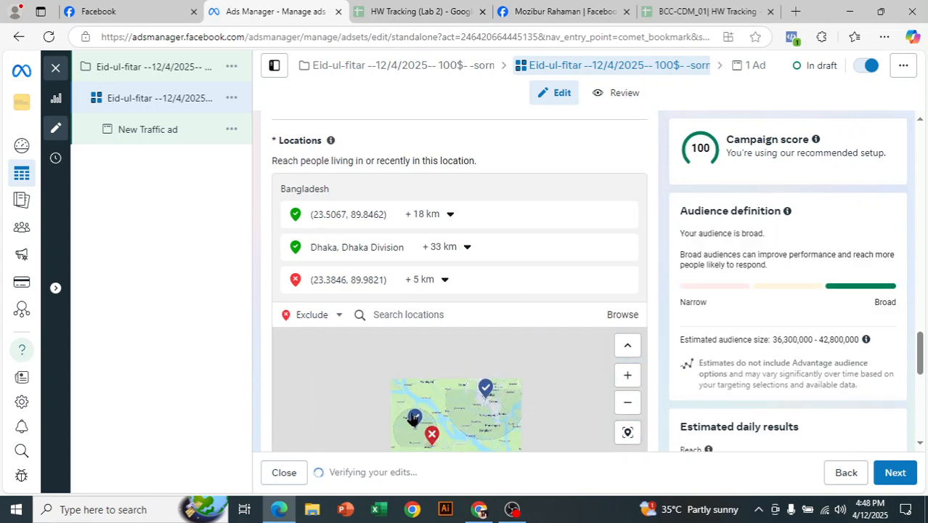
{"action": "scroll", "coordinate": [437, 424], "scroll_direction": "up", "scroll_amount": 2}
{"action": "left_click_drag", "start_coordinate": [424, 421], "coordinate": [494, 386]}
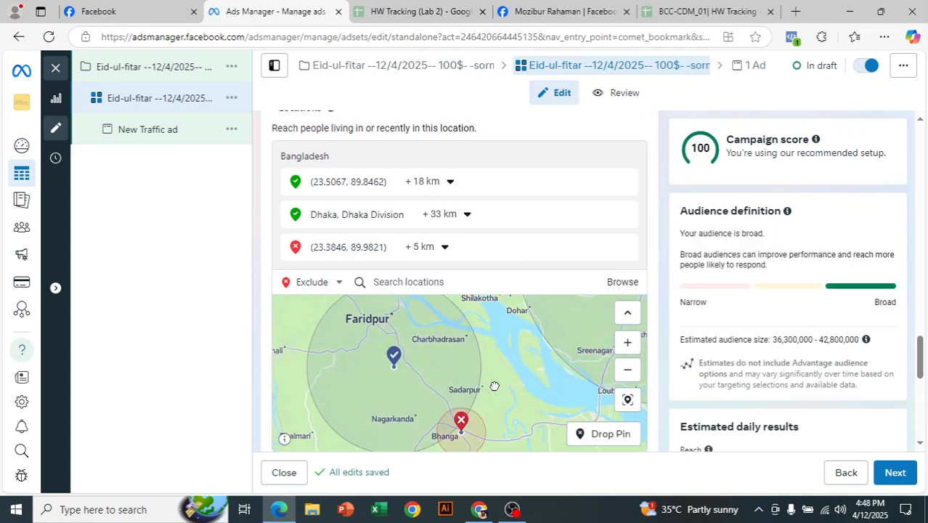
{"action": "left_click", "coordinate": [444, 246]}
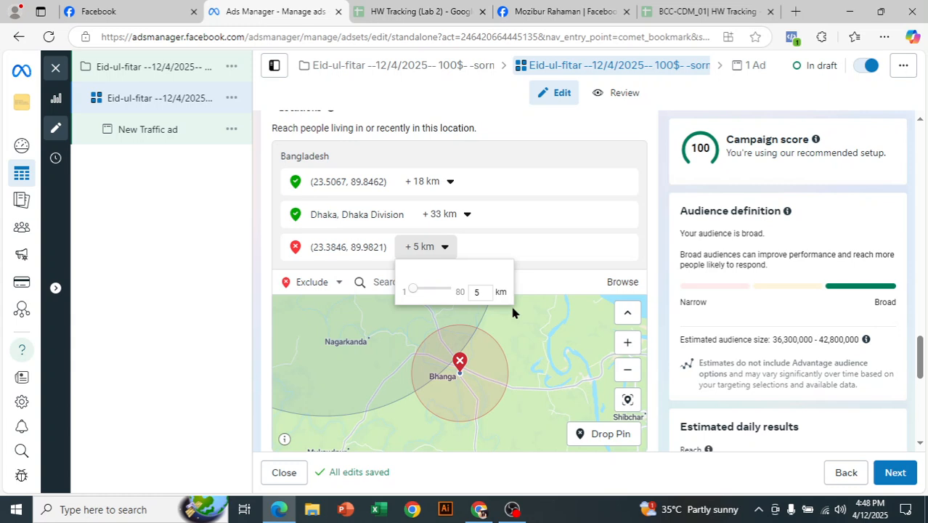
{"action": "left_click", "coordinate": [466, 215]}
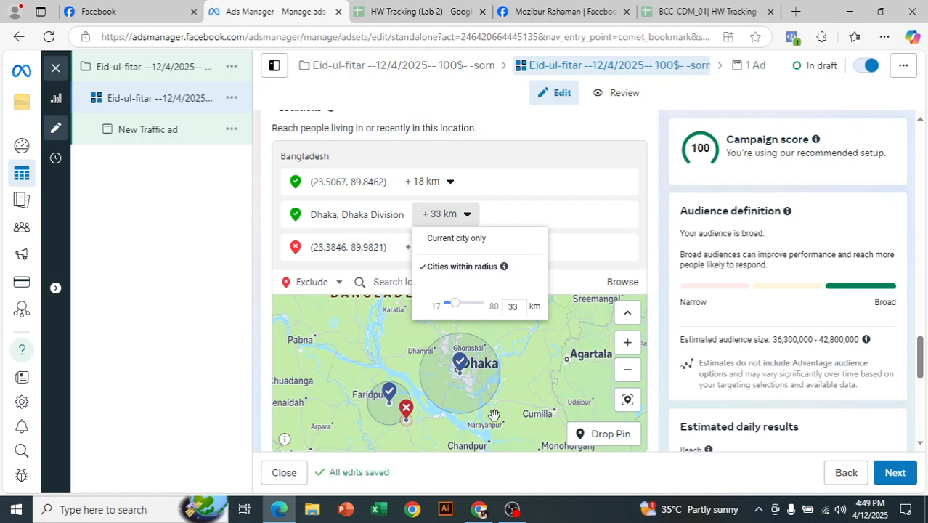
{"action": "scroll", "coordinate": [441, 398], "scroll_direction": "up", "scroll_amount": 1}
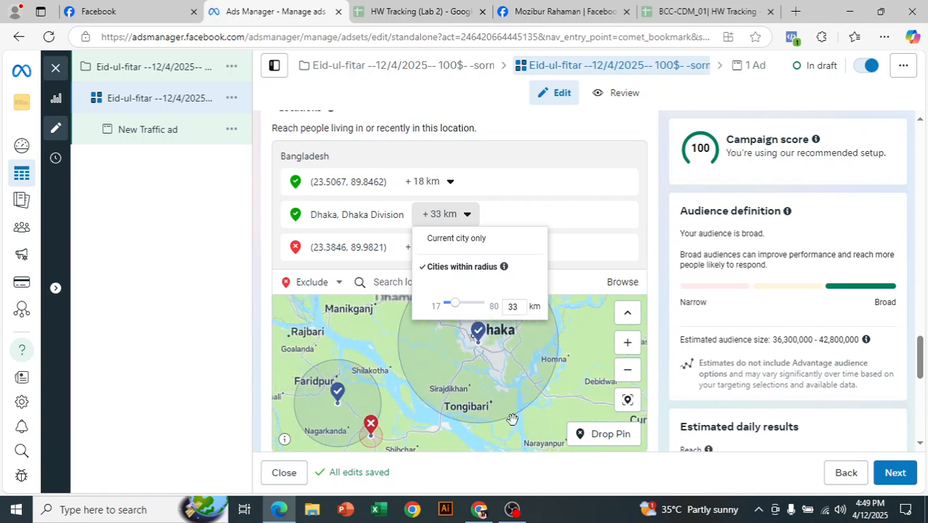
{"action": "left_click_drag", "start_coordinate": [449, 430], "coordinate": [501, 401]}
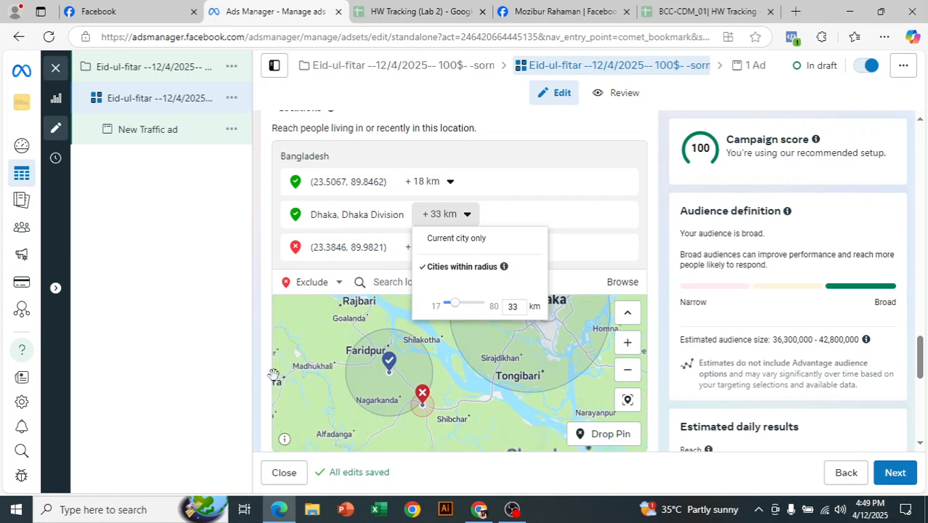
Review the estimated daily results for the ad set, including reach and landing page views
{"action": "scroll", "coordinate": [667, 371], "scroll_direction": "down", "scroll_amount": 5}
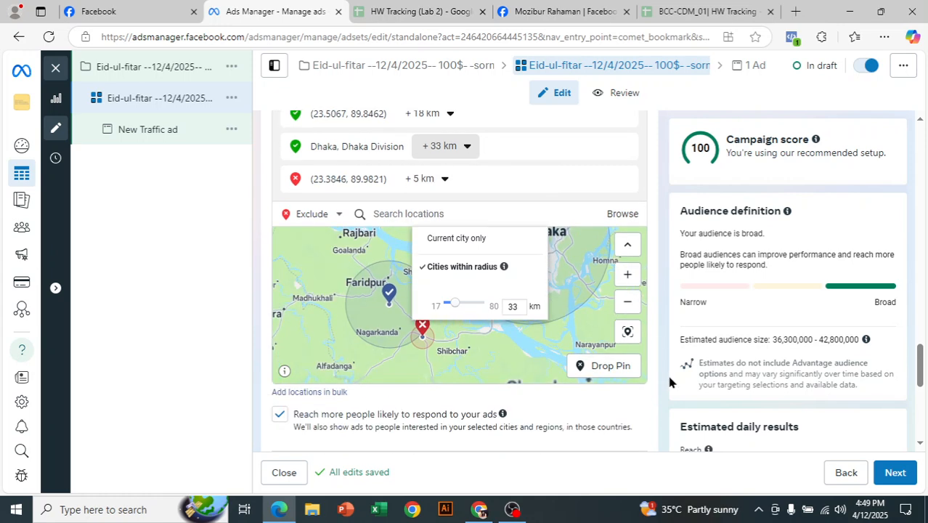
{"action": "scroll", "coordinate": [662, 387], "scroll_direction": "down", "scroll_amount": 1}
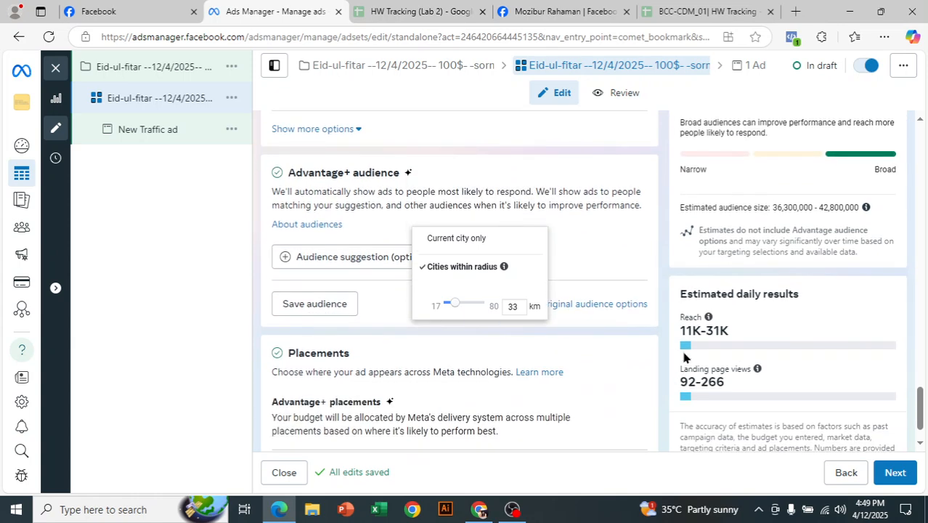
{"action": "left_click_drag", "start_coordinate": [675, 378], "coordinate": [731, 380]}
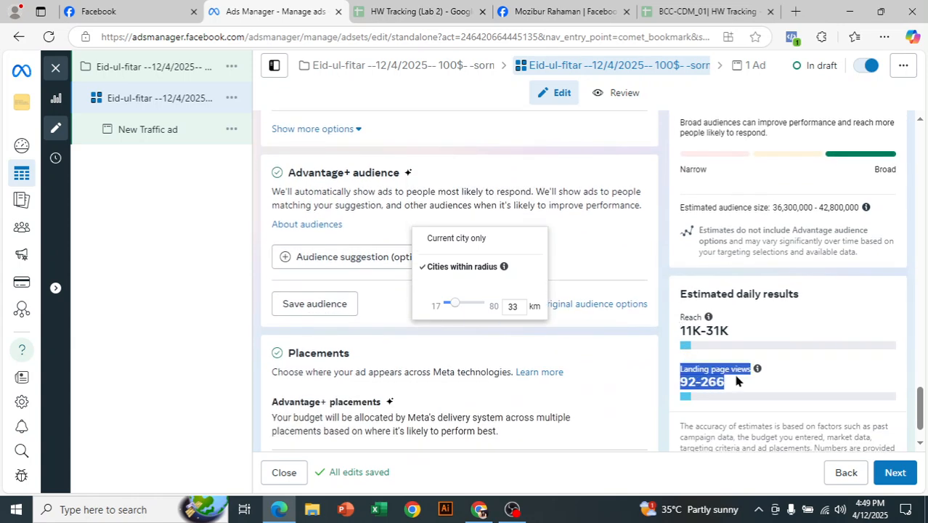
{"action": "key", "text": "Escape"}
{"action": "left_click_drag", "start_coordinate": [700, 294], "coordinate": [760, 295]}
{"action": "left_click", "coordinate": [756, 324]}
Review the ad set's budget, dates and ad schedule against the audience size and estimated daily reach
{"action": "scroll", "coordinate": [642, 375], "scroll_direction": "up", "scroll_amount": 2}
{"action": "middle_click", "coordinate": [688, 371]}
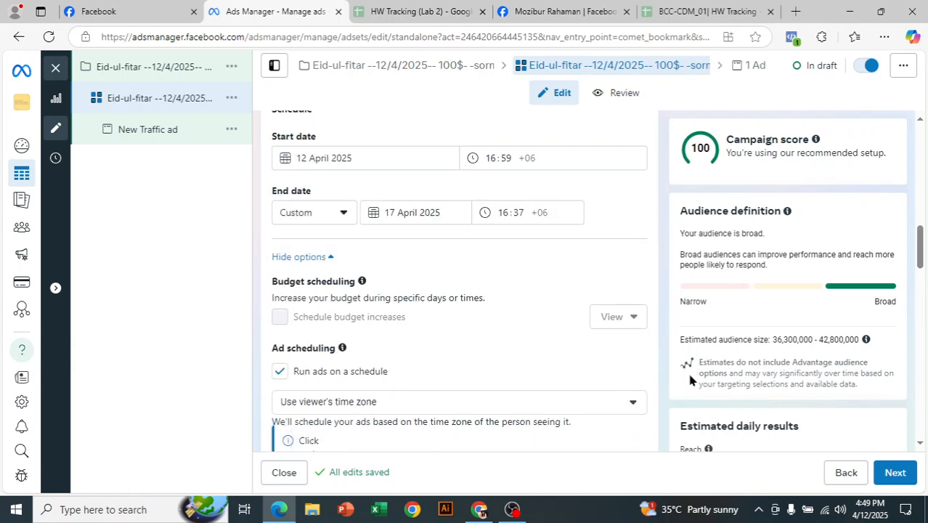
{"action": "scroll", "coordinate": [685, 389], "scroll_direction": "down", "scroll_amount": 1}
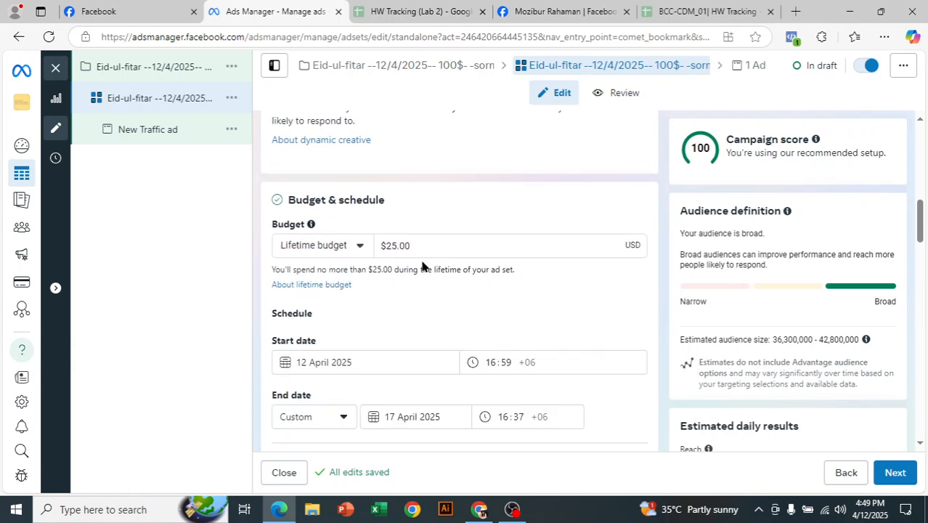
{"action": "scroll", "coordinate": [632, 330], "scroll_direction": "down", "scroll_amount": 9}
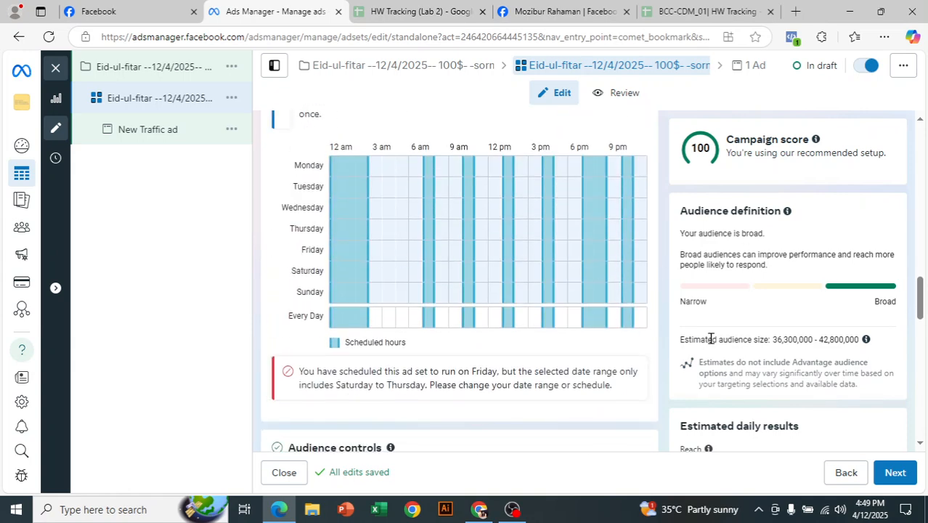
{"action": "scroll", "coordinate": [699, 338], "scroll_direction": "down", "scroll_amount": 10}
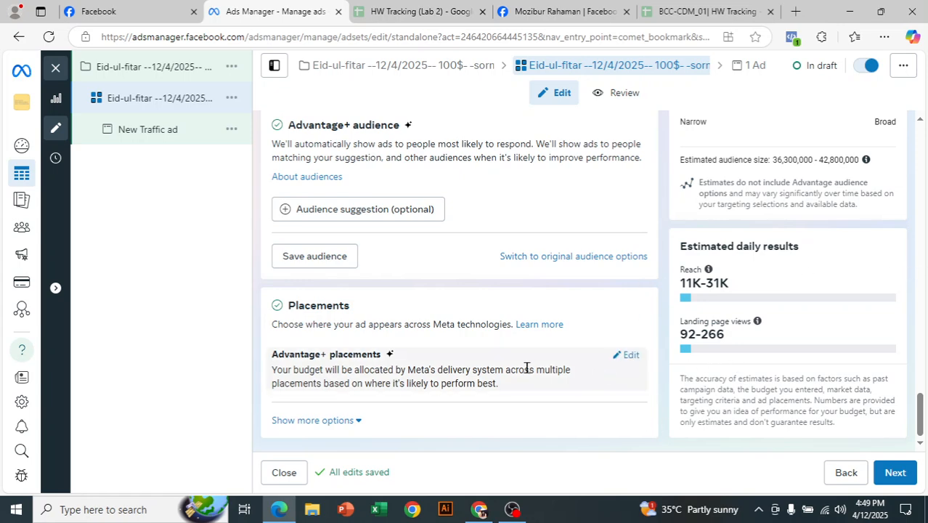
{"action": "scroll", "coordinate": [504, 366], "scroll_direction": "up", "scroll_amount": 1}
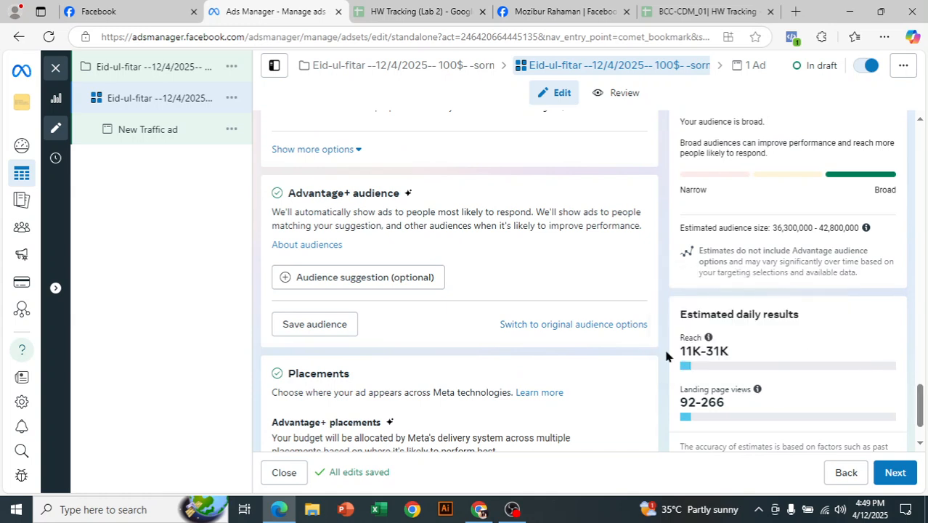
{"action": "left_click_drag", "start_coordinate": [679, 350], "coordinate": [729, 358]}
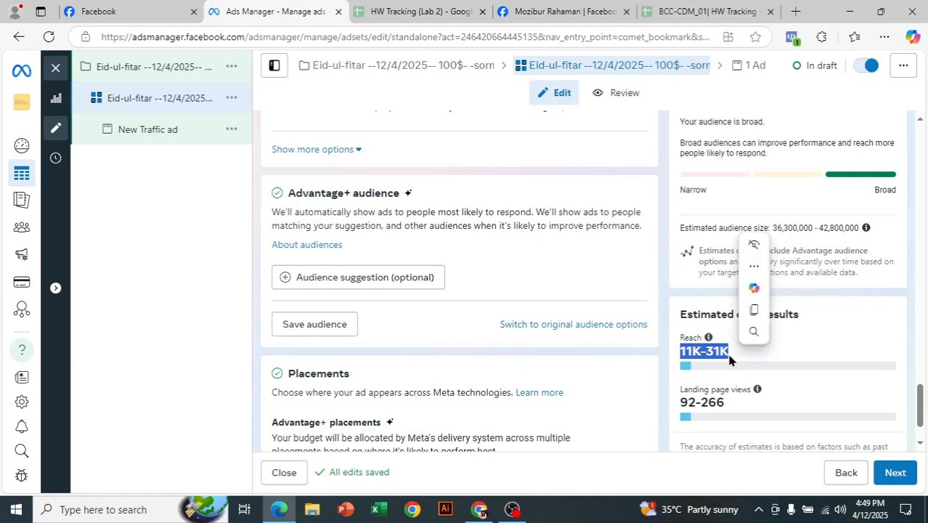
{"action": "left_click", "coordinate": [730, 358]}
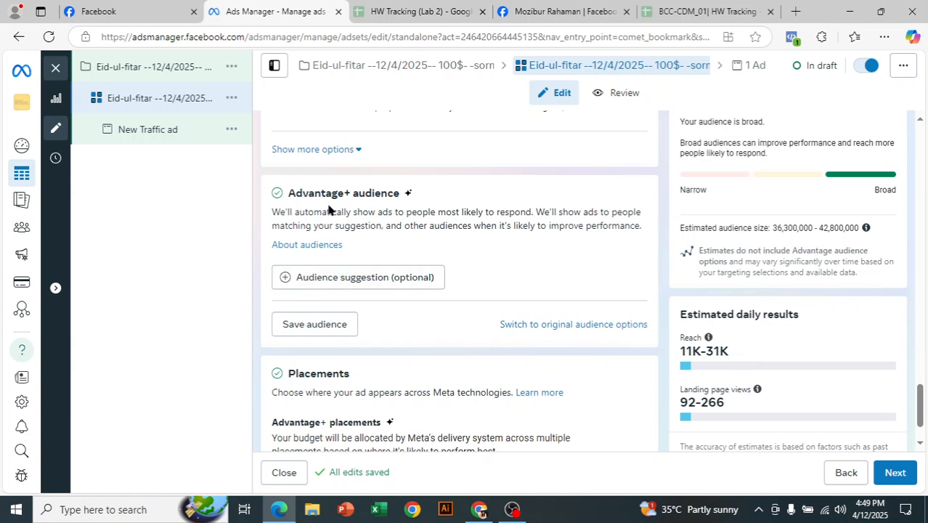
Expand the optional audience suggestion settings under Advantage+ audience
{"action": "left_click_drag", "start_coordinate": [293, 194], "coordinate": [437, 211]}
{"action": "left_click", "coordinate": [461, 217]}
{"action": "left_click", "coordinate": [385, 285]}
Set the suggested audience's age range to 21 through 51
{"action": "scroll", "coordinate": [441, 282], "scroll_direction": "down", "scroll_amount": 3}
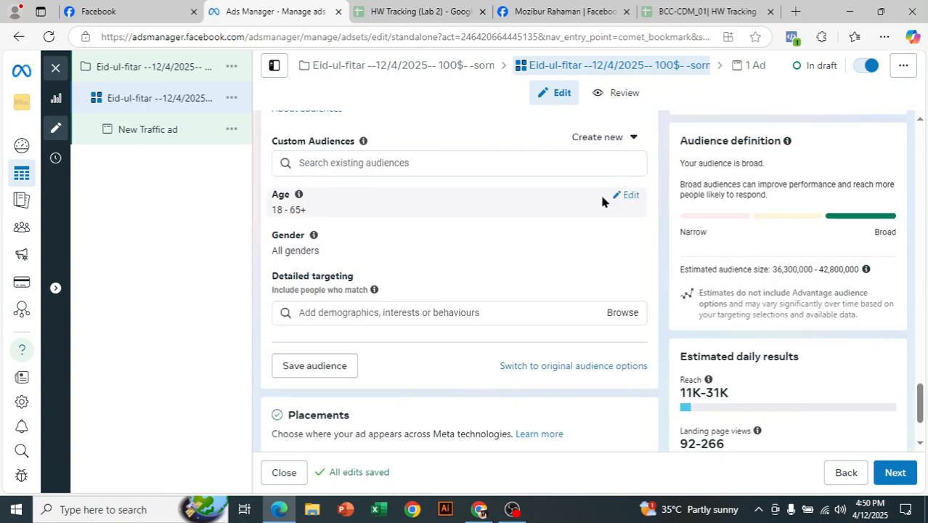
{"action": "left_click", "coordinate": [629, 196]}
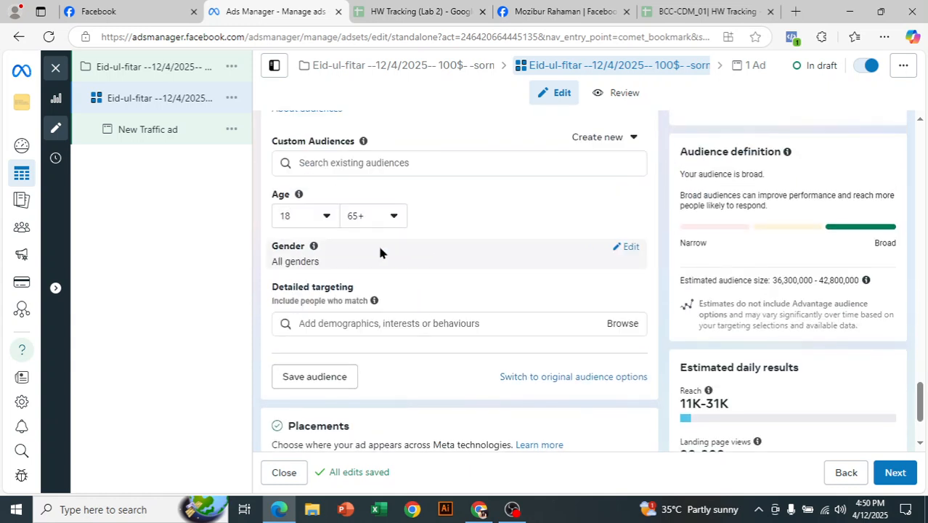
{"action": "left_click", "coordinate": [317, 215]}
{"action": "left_click", "coordinate": [306, 320]}
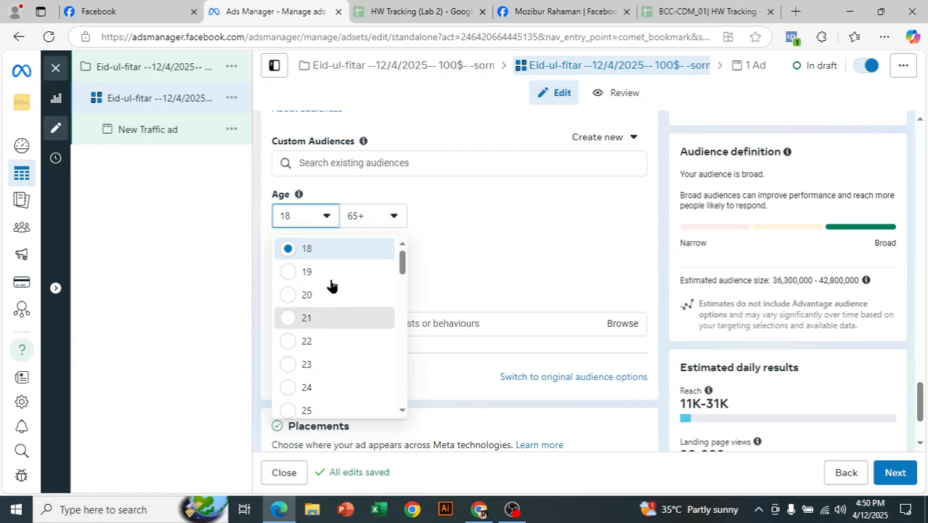
{"action": "left_click", "coordinate": [378, 220]}
{"action": "scroll", "coordinate": [386, 340], "scroll_direction": "up", "scroll_amount": 2}
{"action": "scroll", "coordinate": [386, 340], "scroll_direction": "up", "scroll_amount": 2}
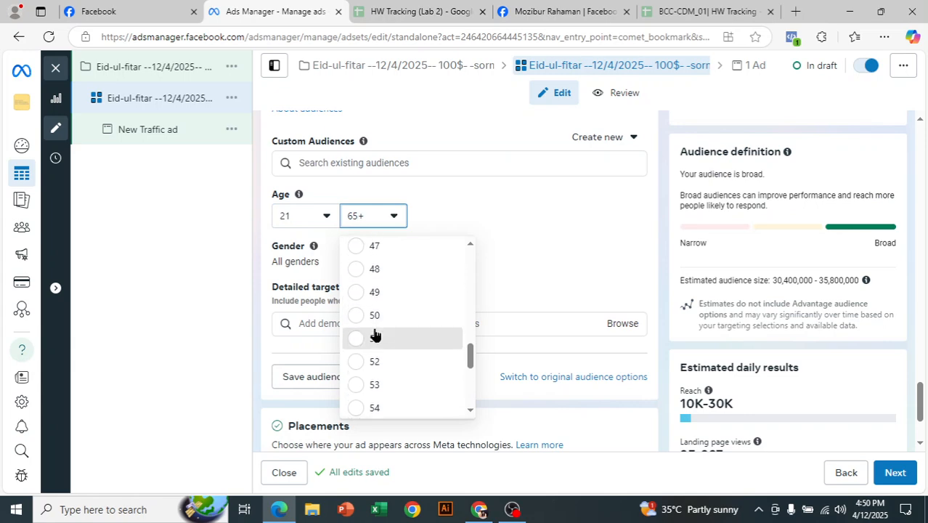
{"action": "left_click", "coordinate": [374, 337]}
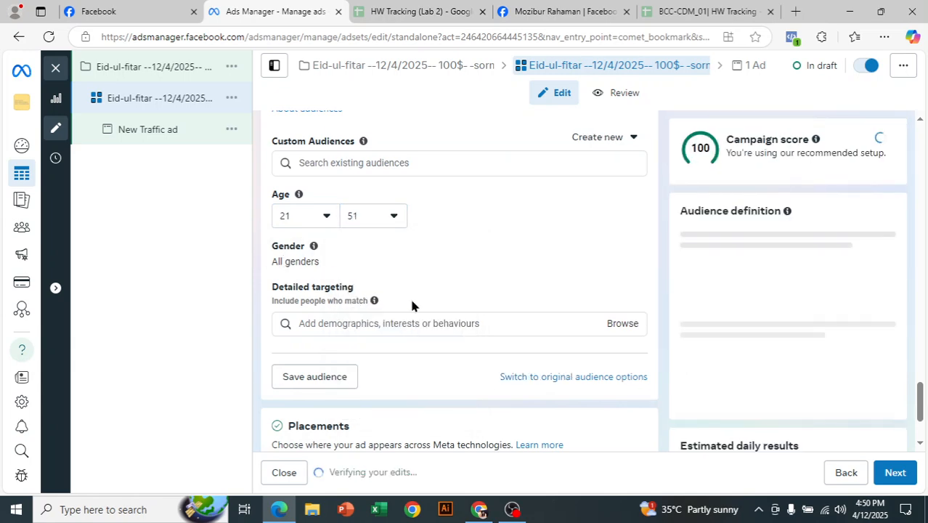
Search detailed targeting for "bag" and add the interest Bag (accessories)
{"action": "scroll", "coordinate": [406, 298], "scroll_direction": "down", "scroll_amount": 1}
{"action": "left_click", "coordinate": [376, 253]}
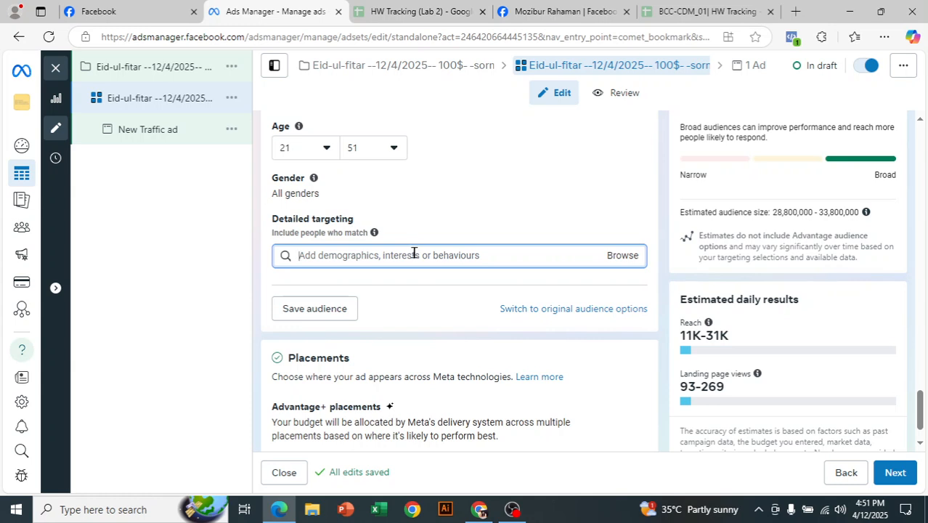
{"action": "type", "text": "bag"}
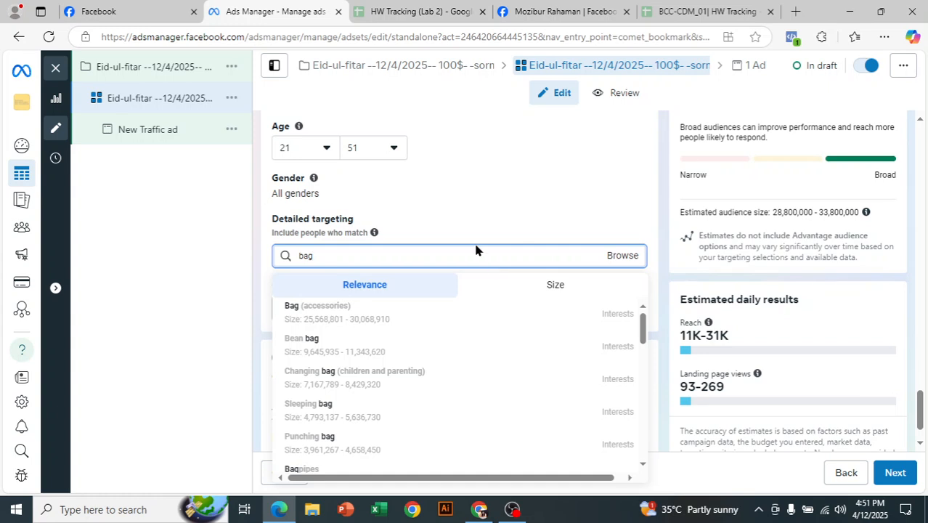
{"action": "mouse_move", "coordinate": [356, 311]}
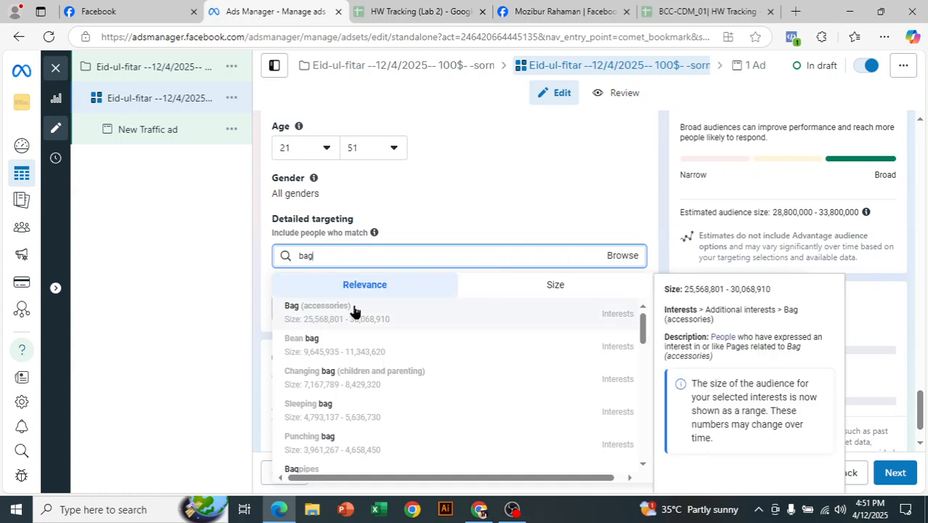
{"action": "left_click", "coordinate": [623, 318]}
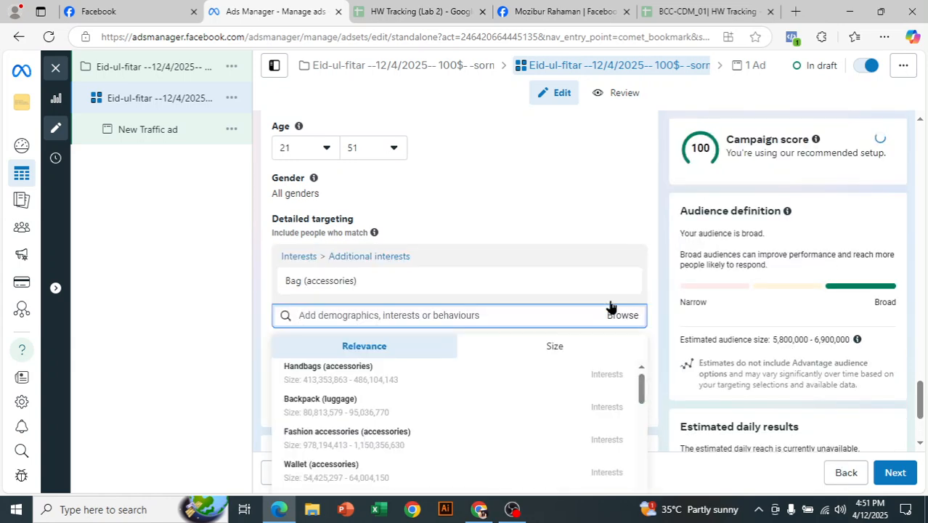
Add the suggested interest Handbags (accessories) to detailed targeting and close the suggestion list
{"action": "scroll", "coordinate": [657, 207], "scroll_direction": "down", "scroll_amount": 1}
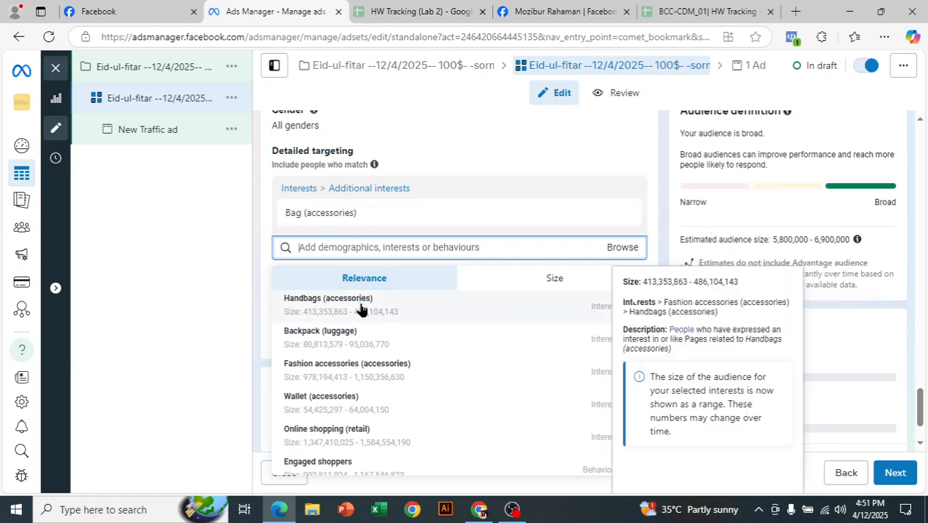
{"action": "left_click", "coordinate": [592, 313]}
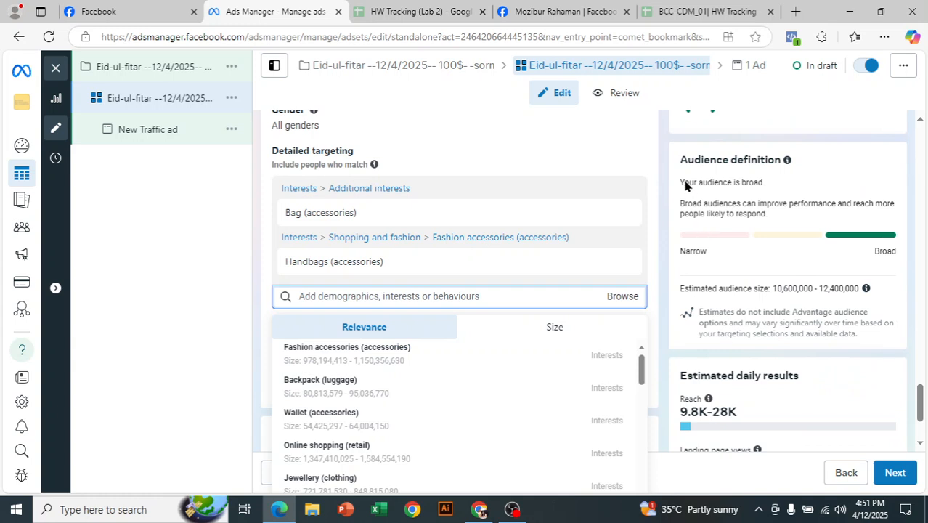
{"action": "left_click_drag", "start_coordinate": [683, 202], "coordinate": [680, 199]}
{"action": "left_click", "coordinate": [638, 161]}
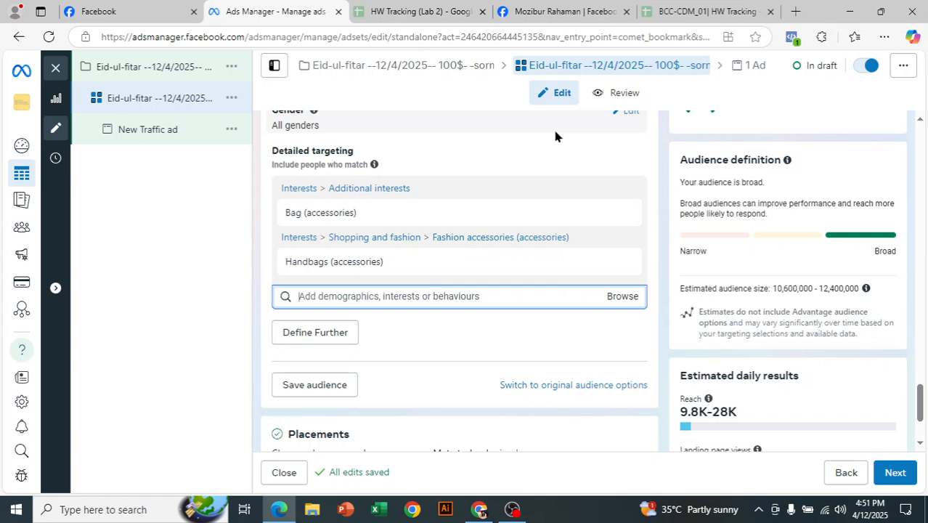
{"action": "mouse_move", "coordinate": [328, 263]}
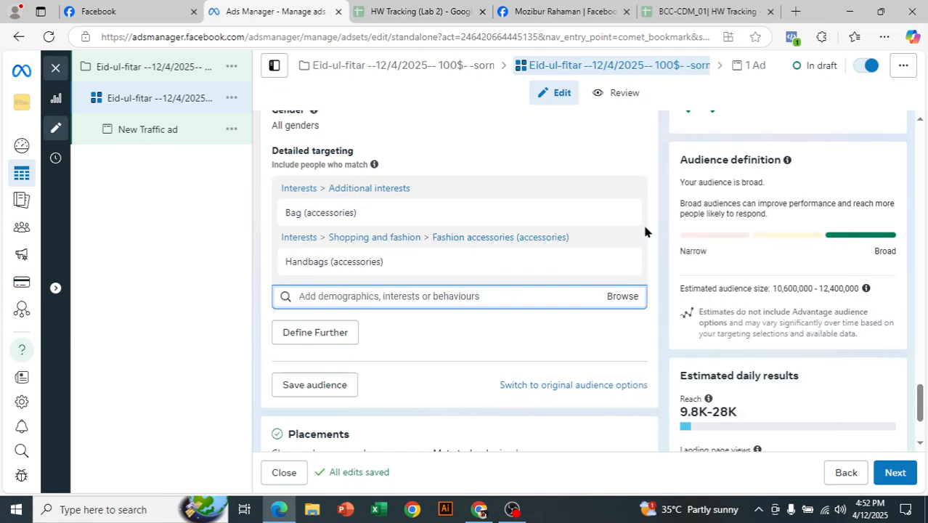
Define detailed targeting further with a must-also-match condition for the interest Handbags (accessories), searching for "hand"
{"action": "mouse_move", "coordinate": [390, 210]}
{"action": "left_click", "coordinate": [307, 333]}
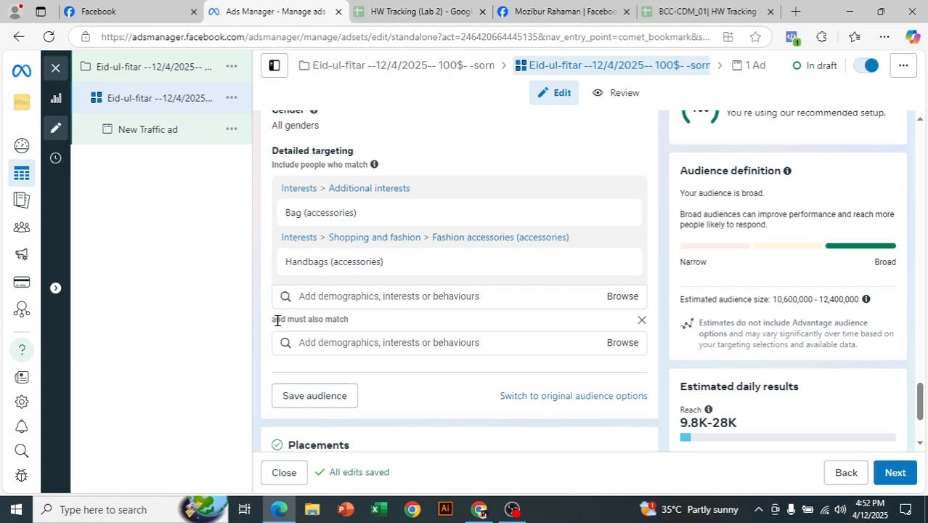
{"action": "left_click_drag", "start_coordinate": [271, 319], "coordinate": [374, 317]}
{"action": "left_click", "coordinate": [380, 315]}
{"action": "left_click", "coordinate": [368, 342]}
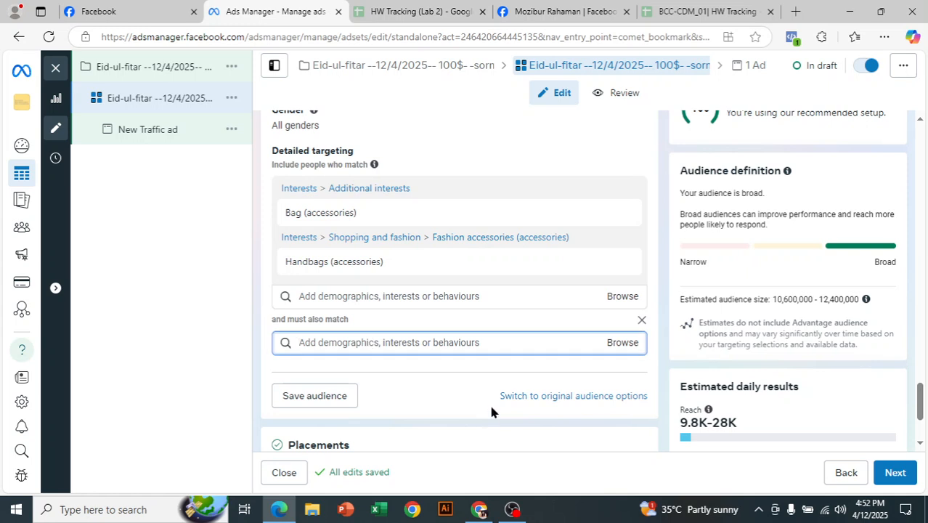
{"action": "type", "text": "hand"}
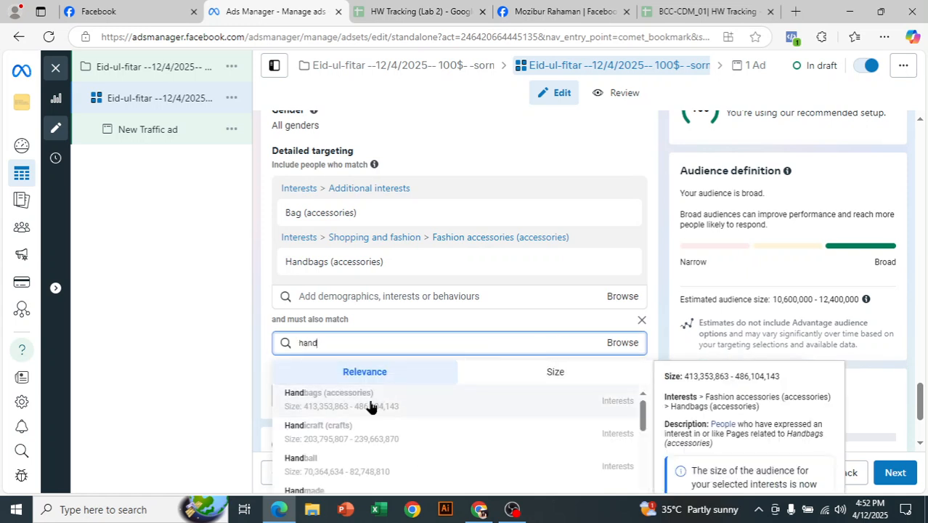
{"action": "left_click", "coordinate": [371, 404]}
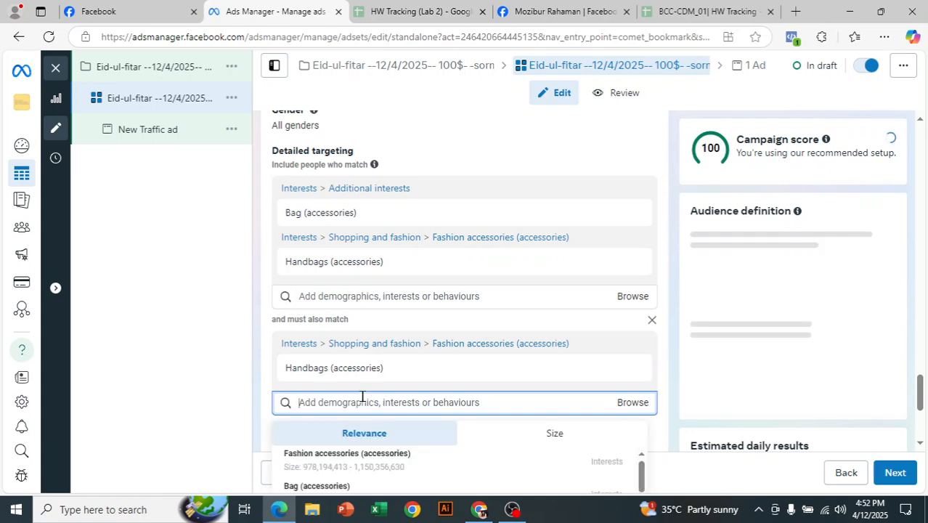
{"action": "left_click", "coordinate": [666, 216]}
{"action": "scroll", "coordinate": [667, 215], "scroll_direction": "down", "scroll_amount": 1}
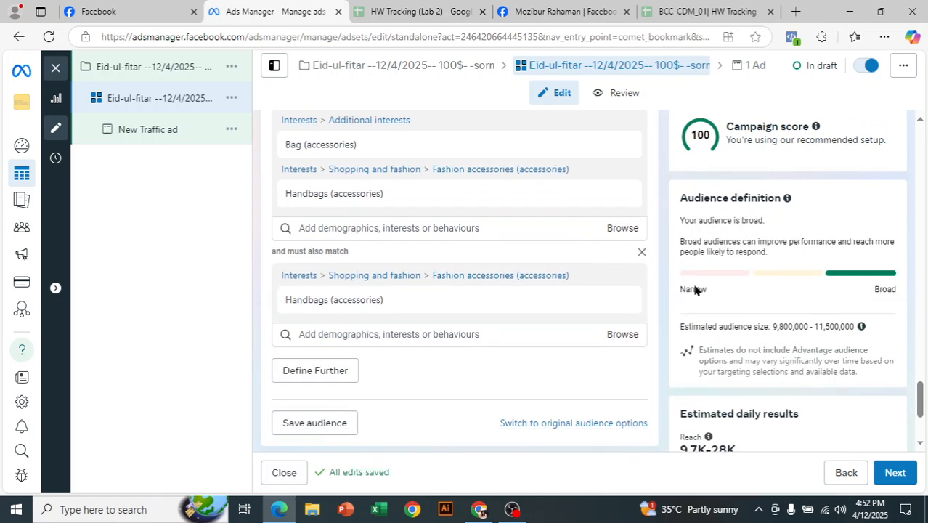
Review the must-also-match condition containing Handbags (accessories) and remove it from detailed targeting
{"action": "mouse_move", "coordinate": [282, 305]}
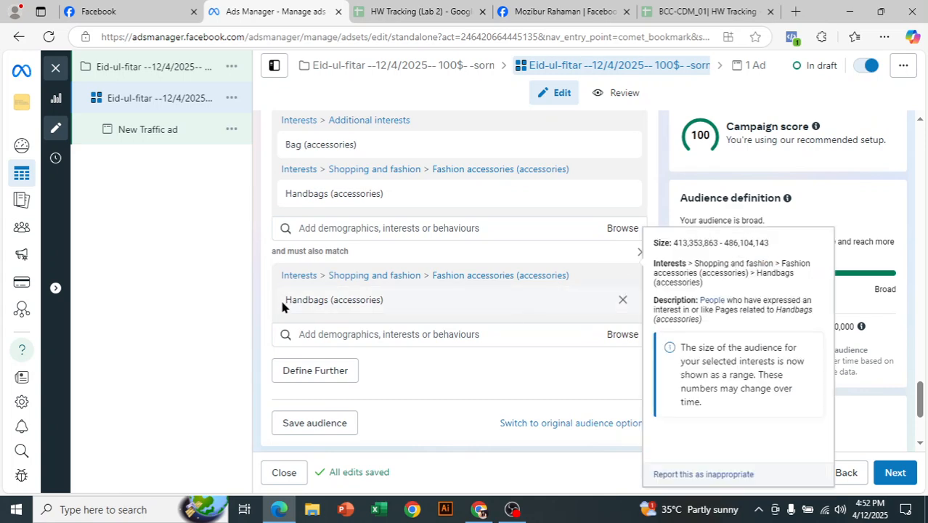
{"action": "scroll", "coordinate": [331, 305], "scroll_direction": "up", "scroll_amount": 1}
{"action": "mouse_move", "coordinate": [320, 212]}
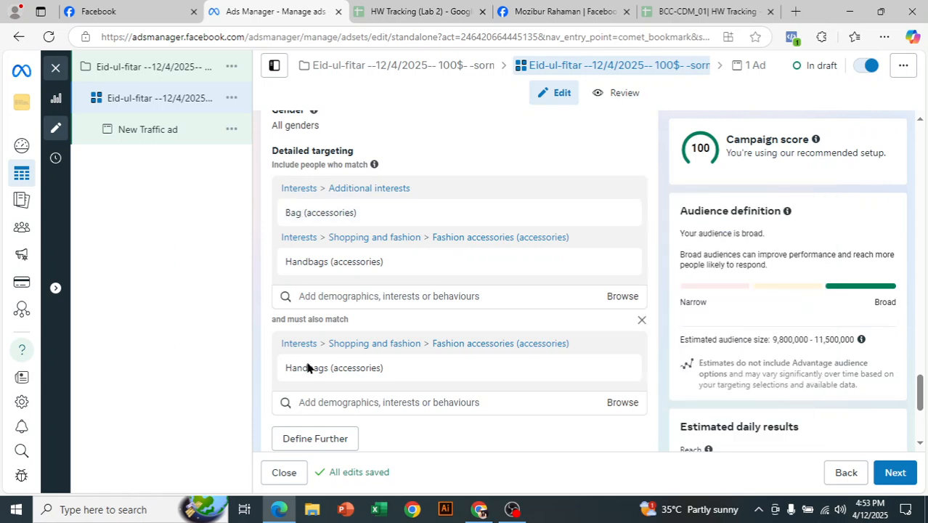
{"action": "mouse_move", "coordinate": [470, 364]}
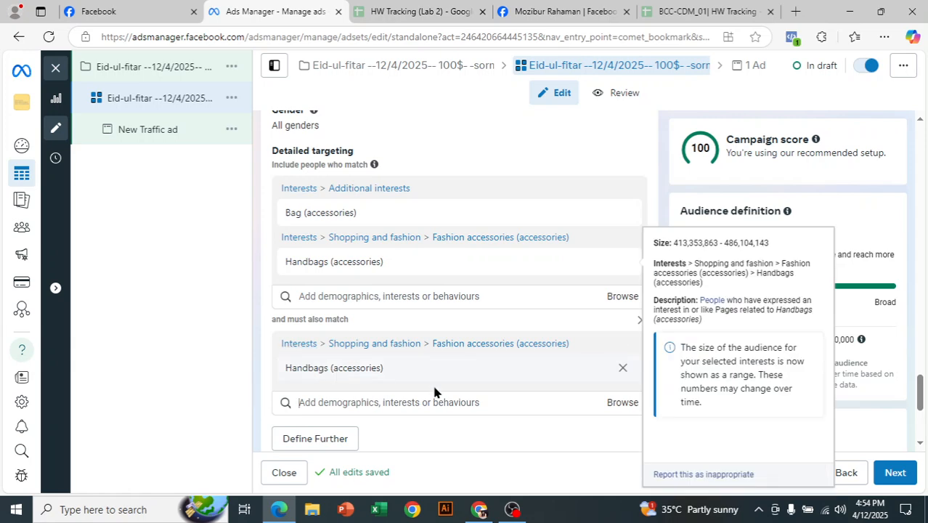
{"action": "left_click", "coordinate": [639, 322]}
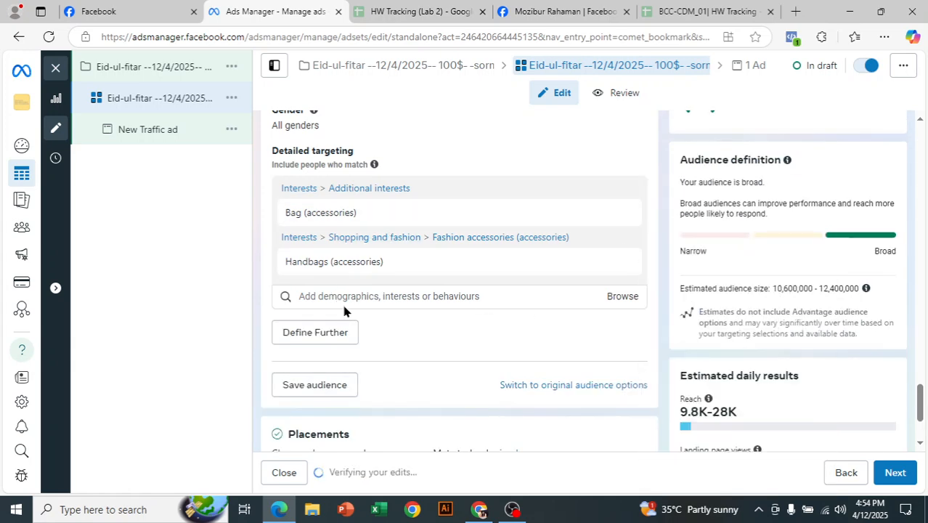
Search detailed targeting for "bag", examine the suggested interests and close the list without adding any
{"action": "left_click", "coordinate": [360, 293]}
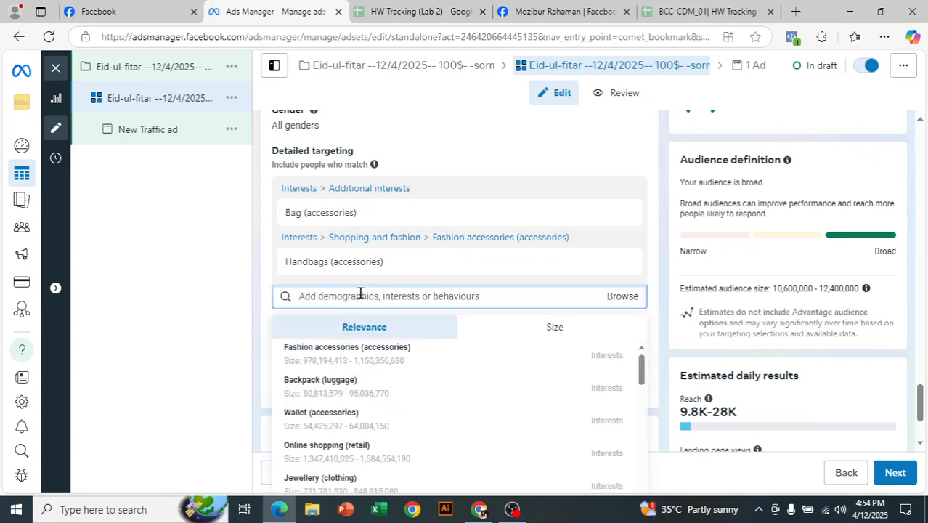
{"action": "type", "text": "bag"}
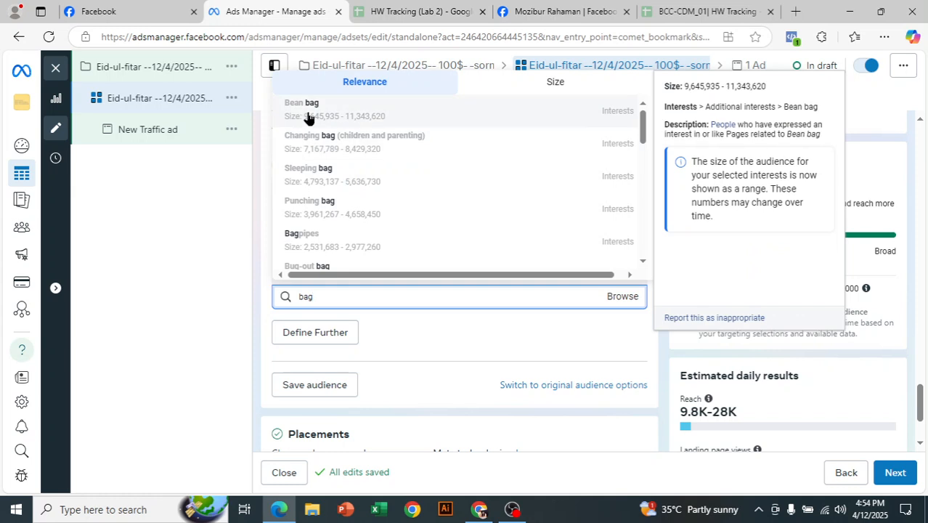
{"action": "scroll", "coordinate": [375, 233], "scroll_direction": "down", "scroll_amount": 1}
{"action": "scroll", "coordinate": [356, 207], "scroll_direction": "down", "scroll_amount": 1}
{"action": "scroll", "coordinate": [348, 207], "scroll_direction": "down", "scroll_amount": 4}
{"action": "scroll", "coordinate": [372, 189], "scroll_direction": "down", "scroll_amount": 5}
{"action": "scroll", "coordinate": [382, 232], "scroll_direction": "down", "scroll_amount": 5}
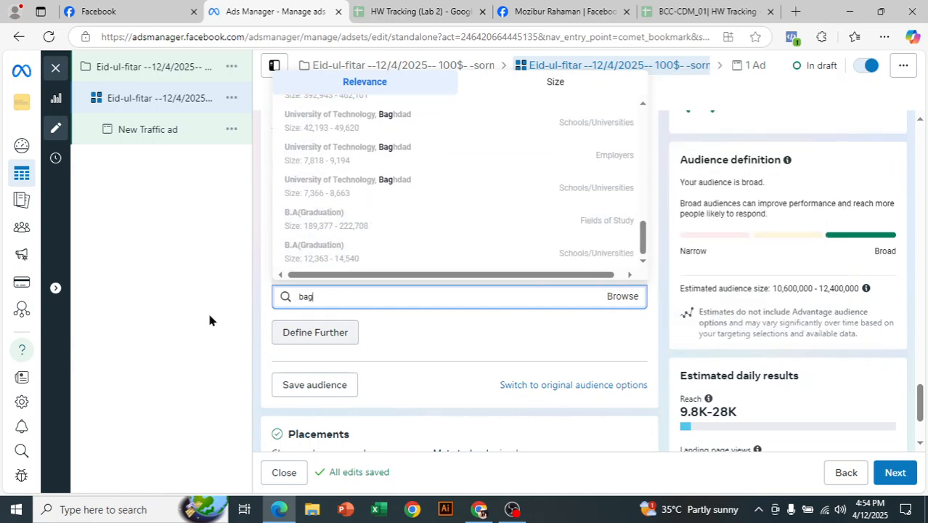
{"action": "left_click", "coordinate": [164, 292]}
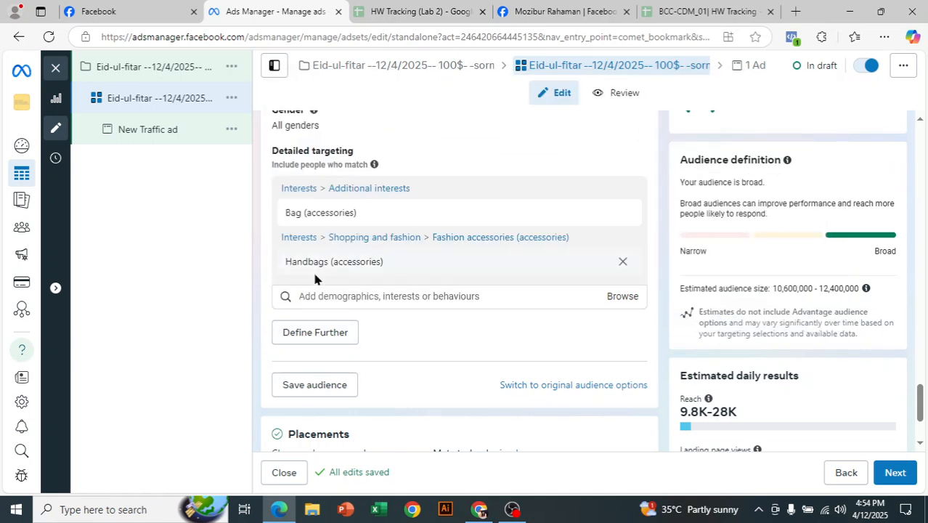
{"action": "scroll", "coordinate": [748, 189], "scroll_direction": "down", "scroll_amount": 2}
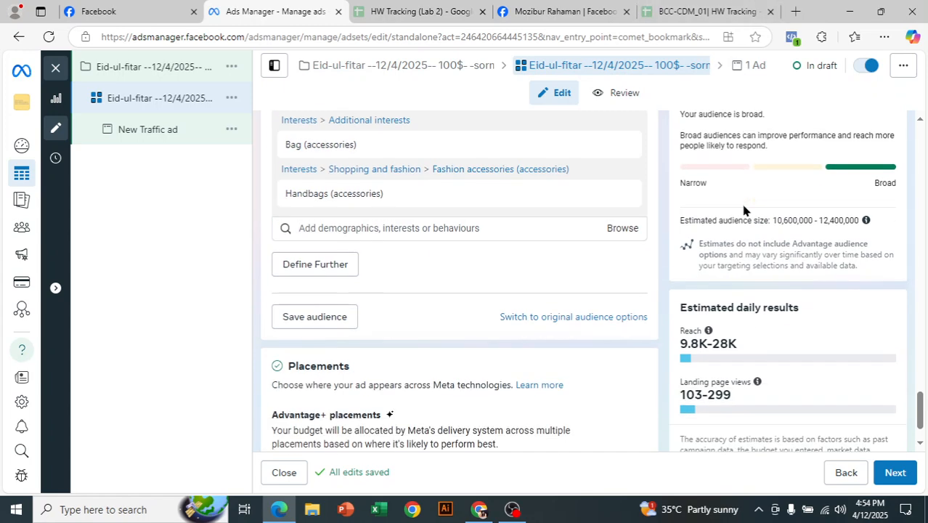
{"action": "scroll", "coordinate": [735, 224], "scroll_direction": "up", "scroll_amount": 2}
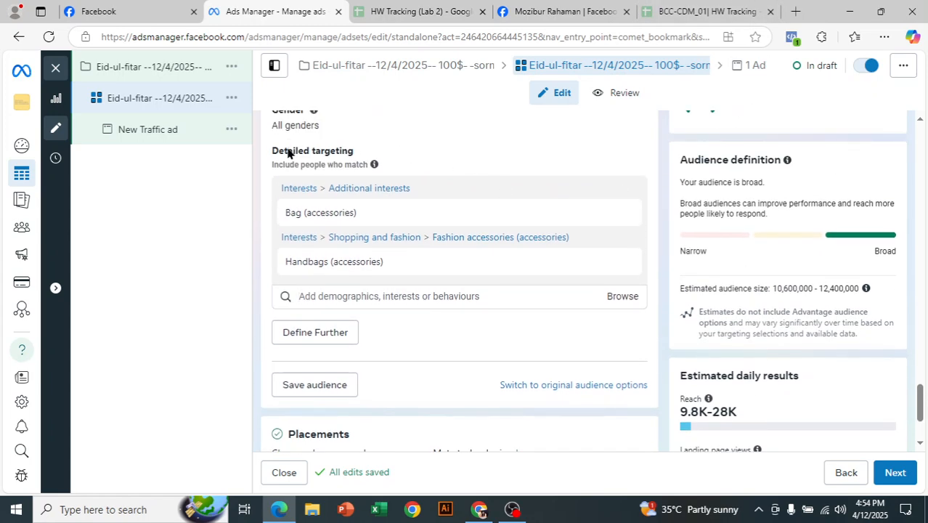
Browse the detailed targeting categories to Demographics > Education and examine the Education level options
{"action": "left_click", "coordinate": [616, 301]}
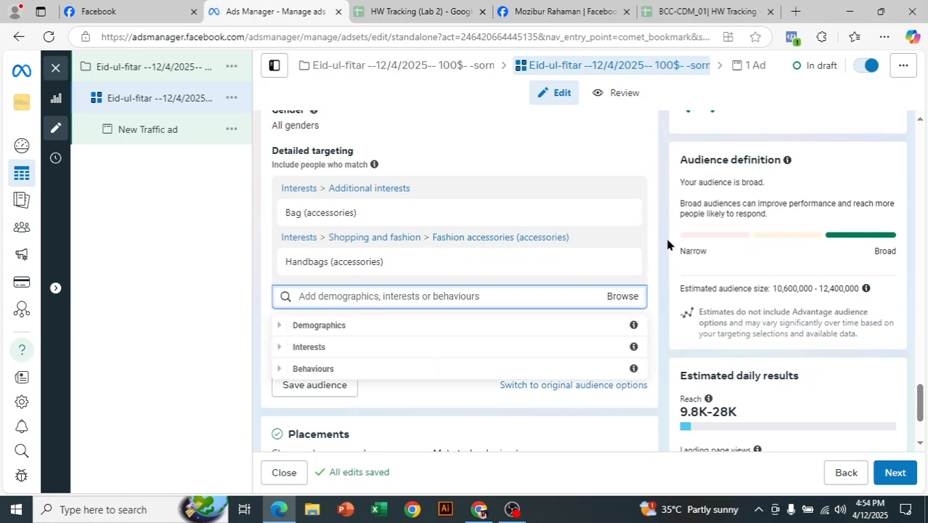
{"action": "scroll", "coordinate": [659, 260], "scroll_direction": "down", "scroll_amount": 1}
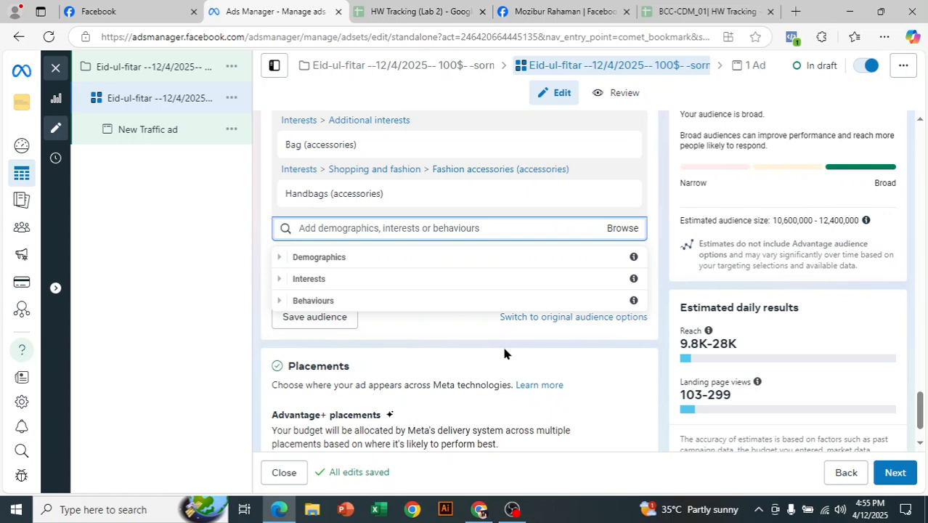
{"action": "left_click", "coordinate": [277, 258]}
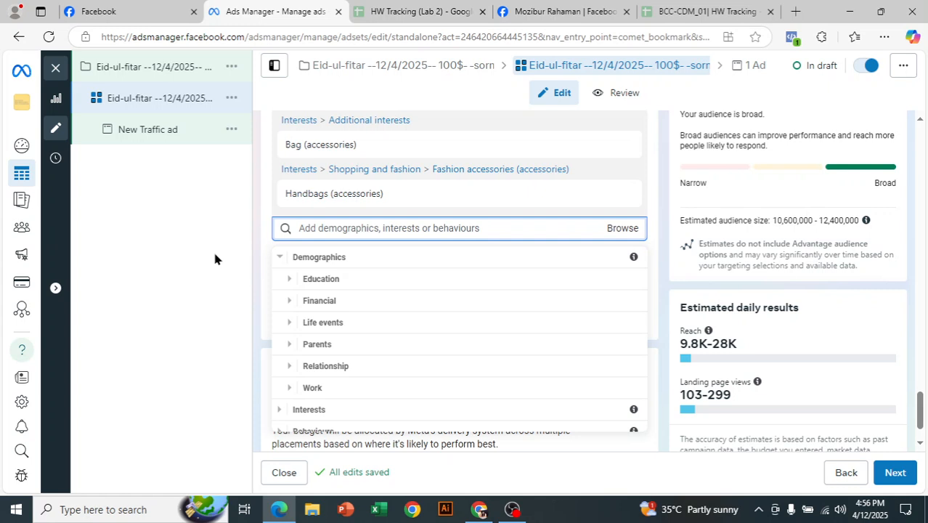
{"action": "left_click", "coordinate": [289, 282]}
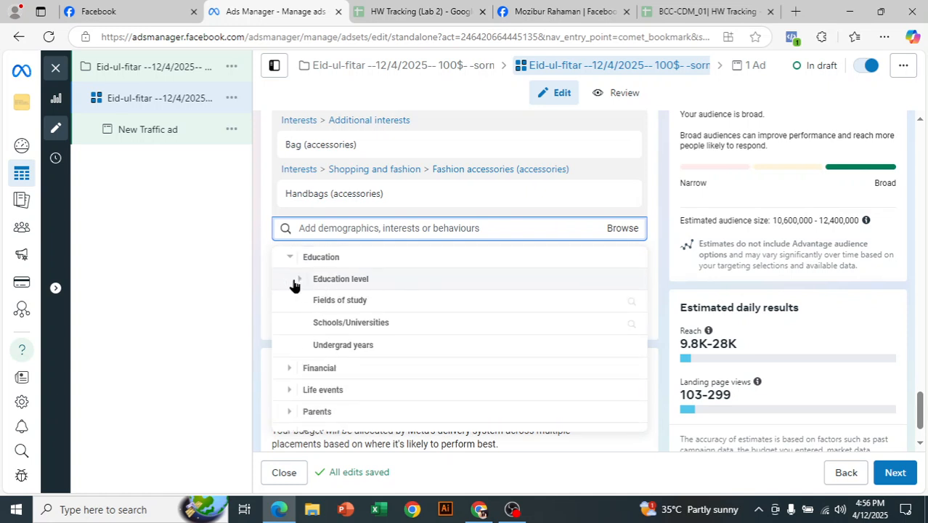
{"action": "left_click", "coordinate": [297, 281]}
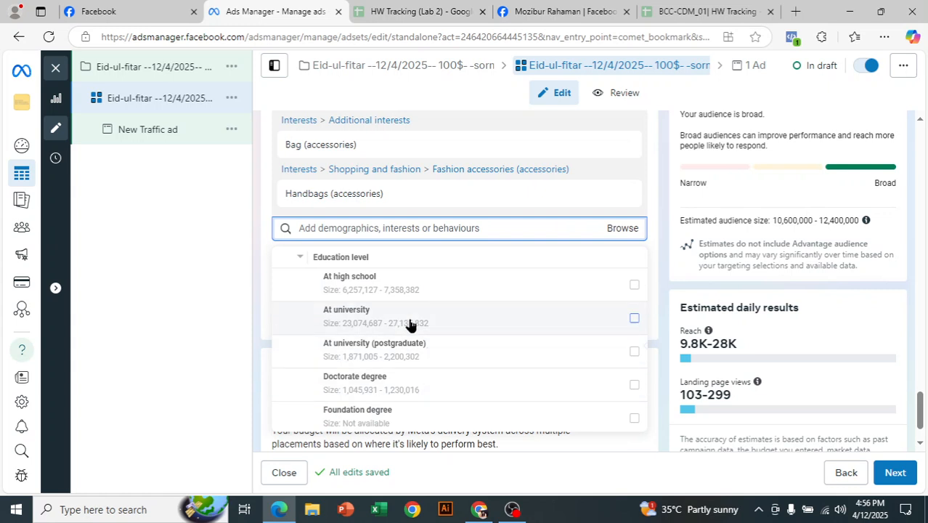
{"action": "mouse_move", "coordinate": [401, 290]}
{"action": "scroll", "coordinate": [385, 338], "scroll_direction": "down", "scroll_amount": 1}
{"action": "scroll", "coordinate": [436, 367], "scroll_direction": "down", "scroll_amount": 1}
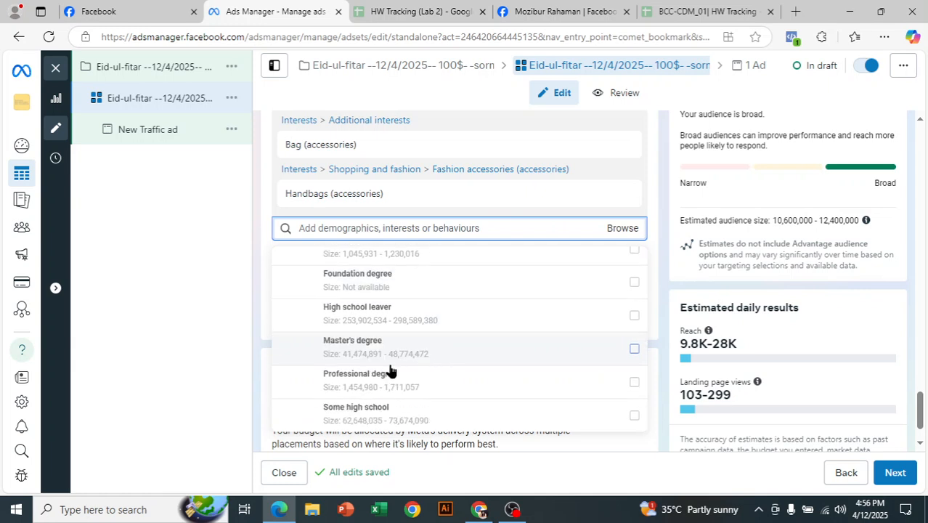
{"action": "mouse_move", "coordinate": [331, 351]}
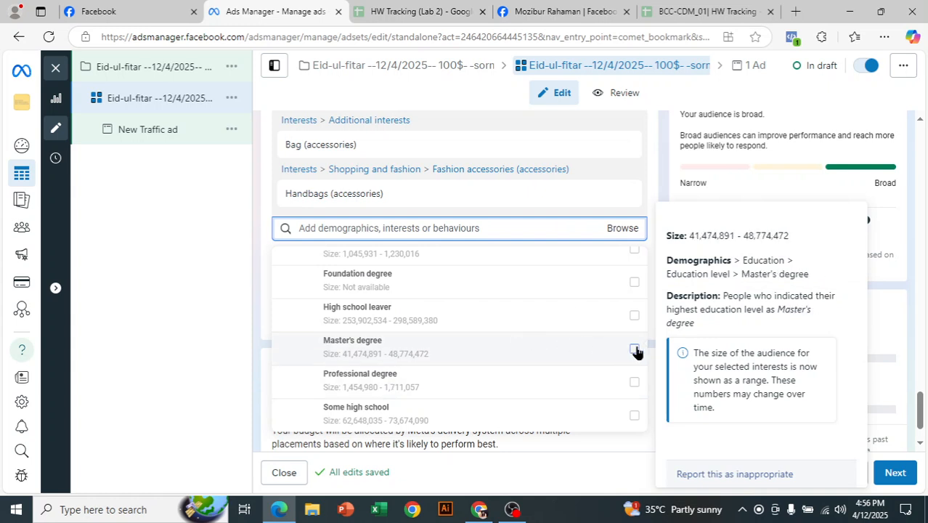
{"action": "scroll", "coordinate": [636, 352], "scroll_direction": "down", "scroll_amount": 2}
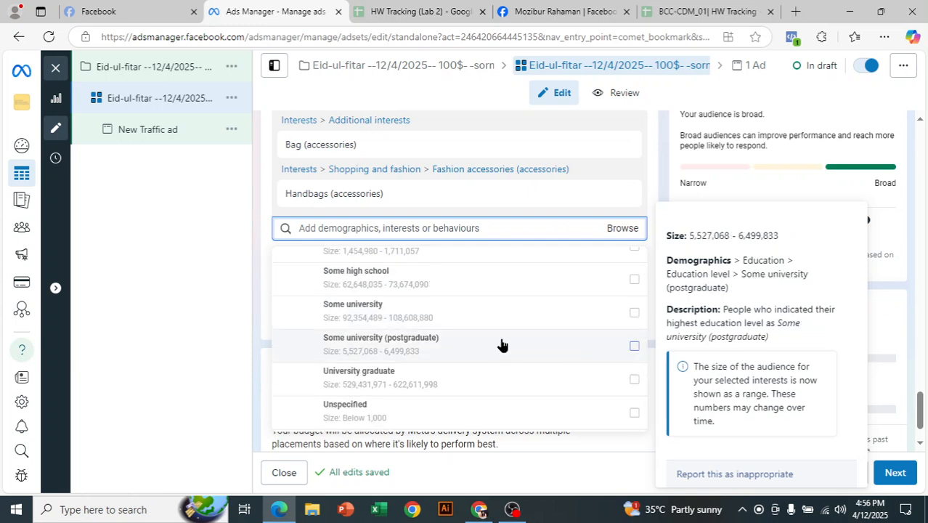
{"action": "scroll", "coordinate": [501, 344], "scroll_direction": "down", "scroll_amount": 1}
{"action": "scroll", "coordinate": [501, 343], "scroll_direction": "down", "scroll_amount": 2}
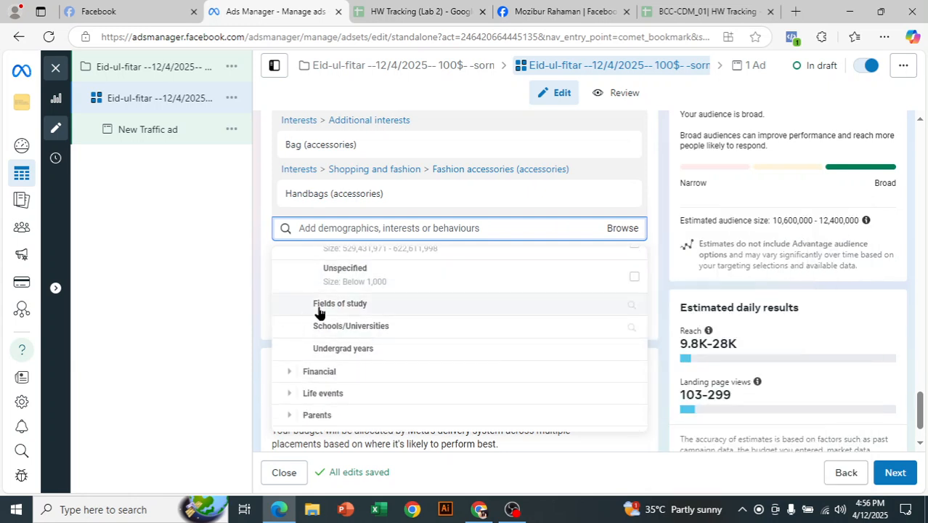
Search Fields of study for "dha" and add University of Dhaka to detailed targeting
{"action": "left_click", "coordinate": [385, 305]}
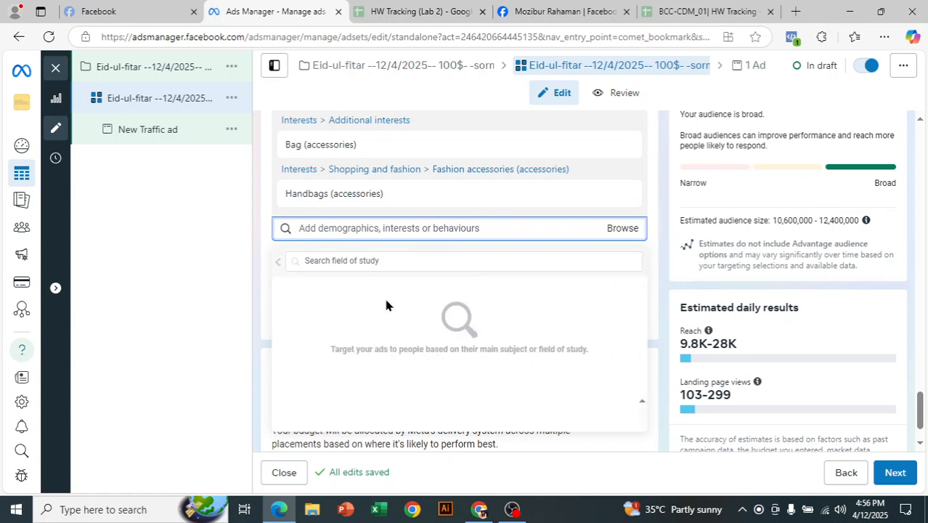
{"action": "left_click", "coordinate": [368, 261]}
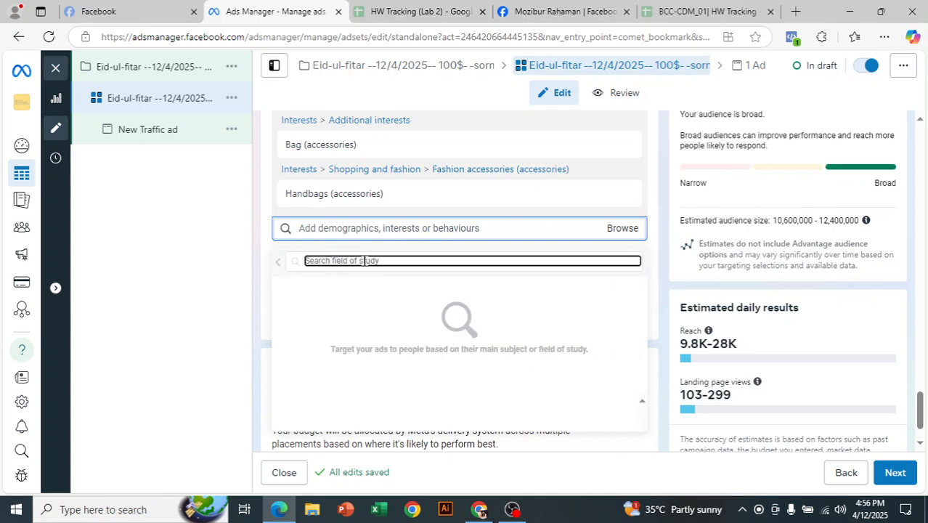
{"action": "type", "text": "dha"}
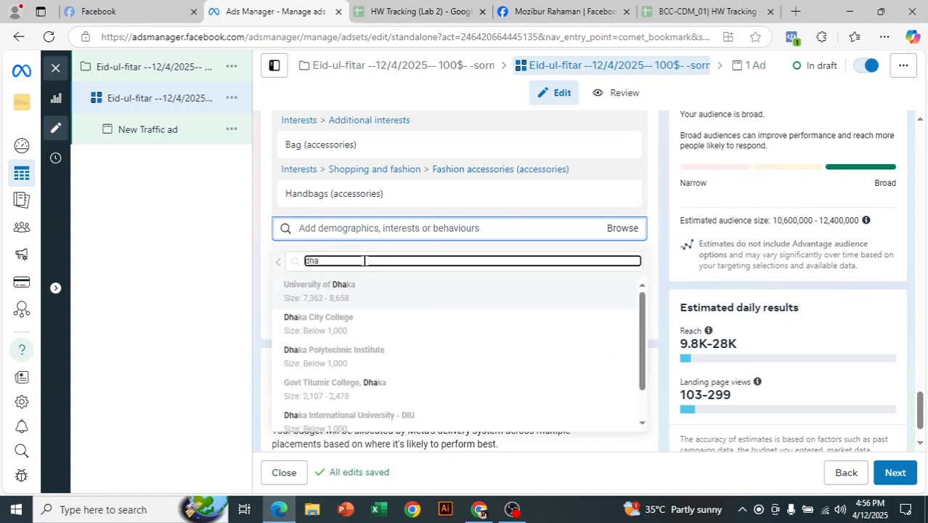
{"action": "left_click", "coordinate": [343, 294]}
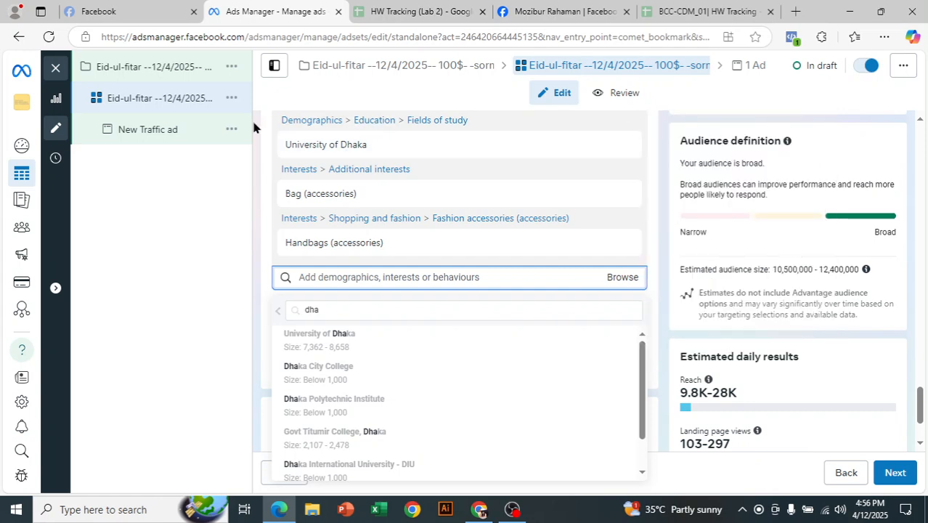
Examine the other Fields of study suggestions for "dha" along with the selected targeting and audience estimates
{"action": "mouse_move", "coordinate": [348, 144]}
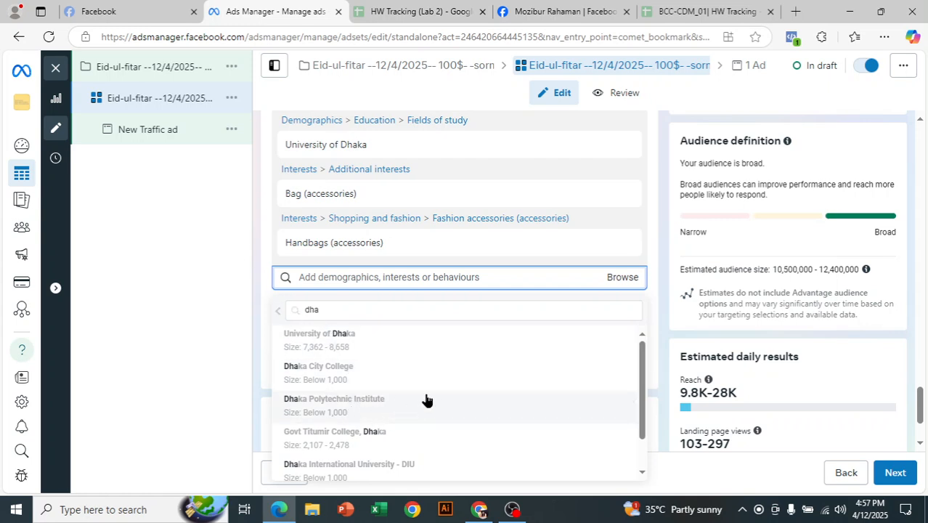
{"action": "scroll", "coordinate": [429, 400], "scroll_direction": "down", "scroll_amount": 1}
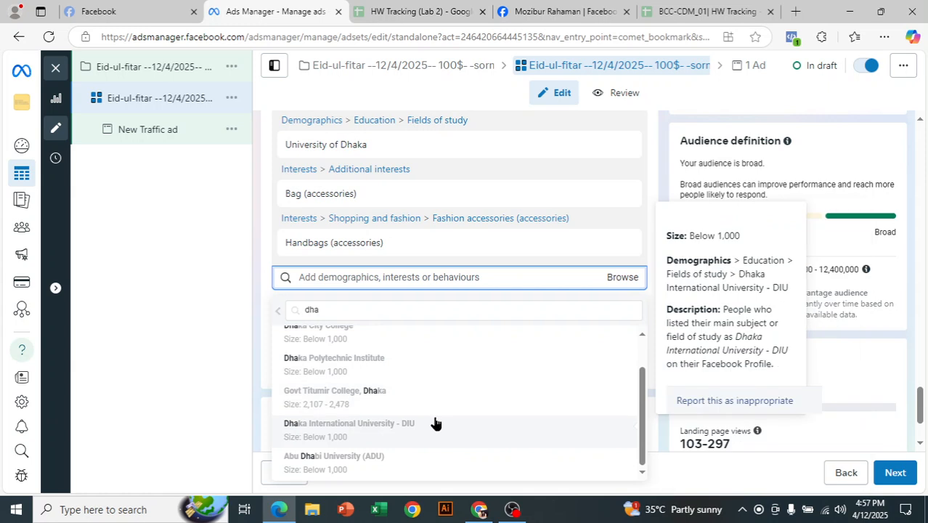
{"action": "scroll", "coordinate": [440, 422], "scroll_direction": "up", "scroll_amount": 1}
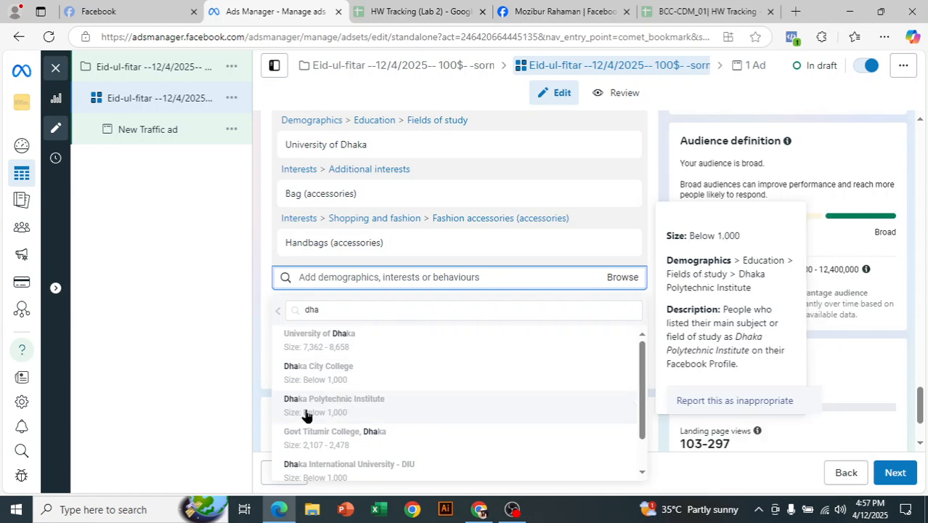
{"action": "scroll", "coordinate": [676, 282], "scroll_direction": "up", "scroll_amount": 1}
{"action": "scroll", "coordinate": [678, 284], "scroll_direction": "down", "scroll_amount": 3}
{"action": "scroll", "coordinate": [683, 294], "scroll_direction": "up", "scroll_amount": 2}
{"action": "scroll", "coordinate": [687, 300], "scroll_direction": "down", "scroll_amount": 2}
{"action": "scroll", "coordinate": [688, 302], "scroll_direction": "up", "scroll_amount": 1}
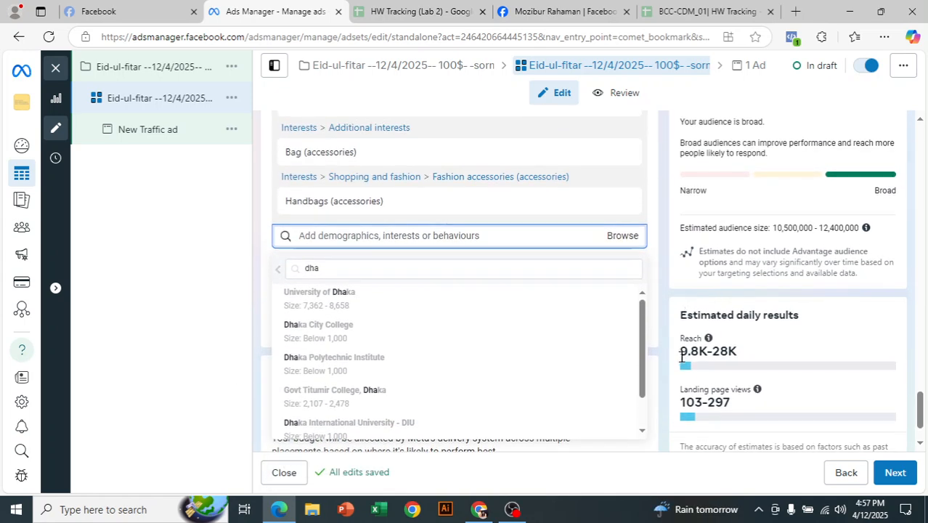
{"action": "scroll", "coordinate": [644, 363], "scroll_direction": "down", "scroll_amount": 1}
{"action": "scroll", "coordinate": [644, 341], "scroll_direction": "up", "scroll_amount": 1}
{"action": "scroll", "coordinate": [658, 299], "scroll_direction": "up", "scroll_amount": 1}
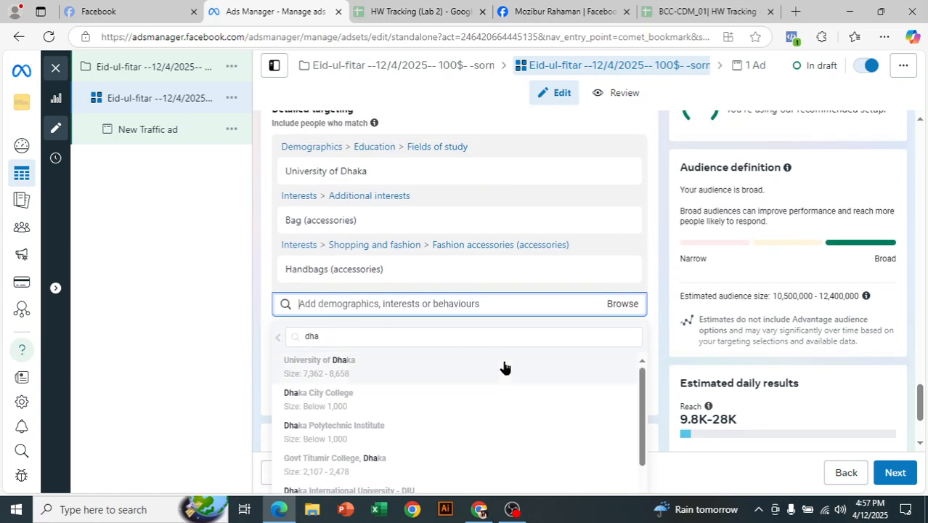
{"action": "scroll", "coordinate": [508, 363], "scroll_direction": "down", "scroll_amount": 1}
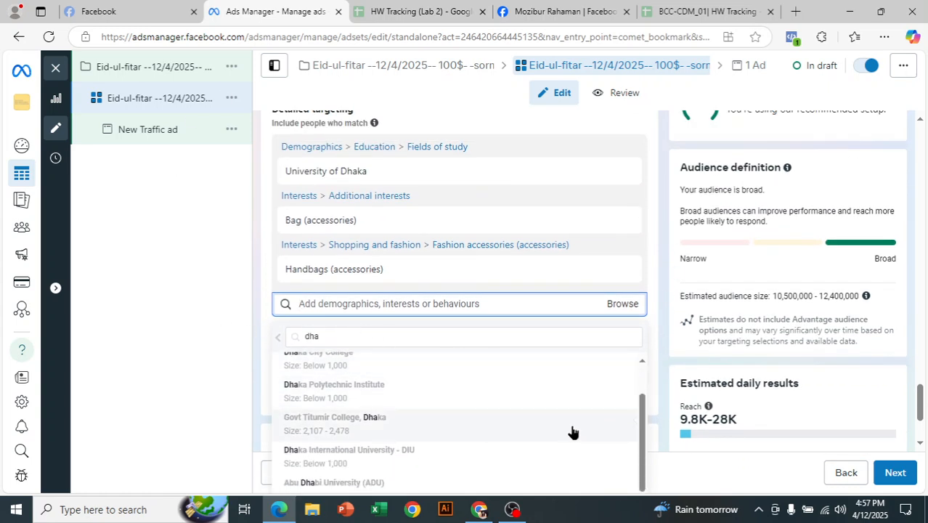
{"action": "scroll", "coordinate": [509, 392], "scroll_direction": "up", "scroll_amount": 1}
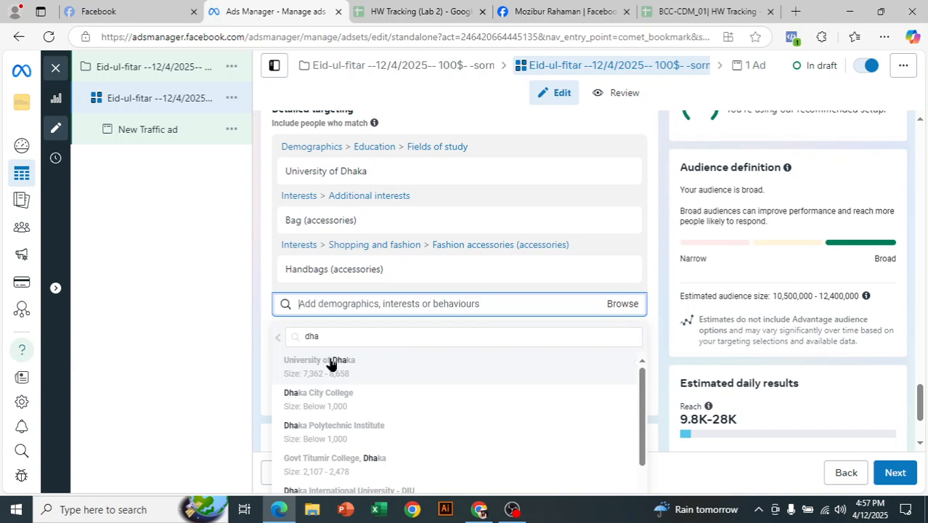
Leave the Fields of study search, browse detailed targeting to Demographics > Parents > All parents and examine the parent groups
{"action": "left_click", "coordinate": [277, 340]}
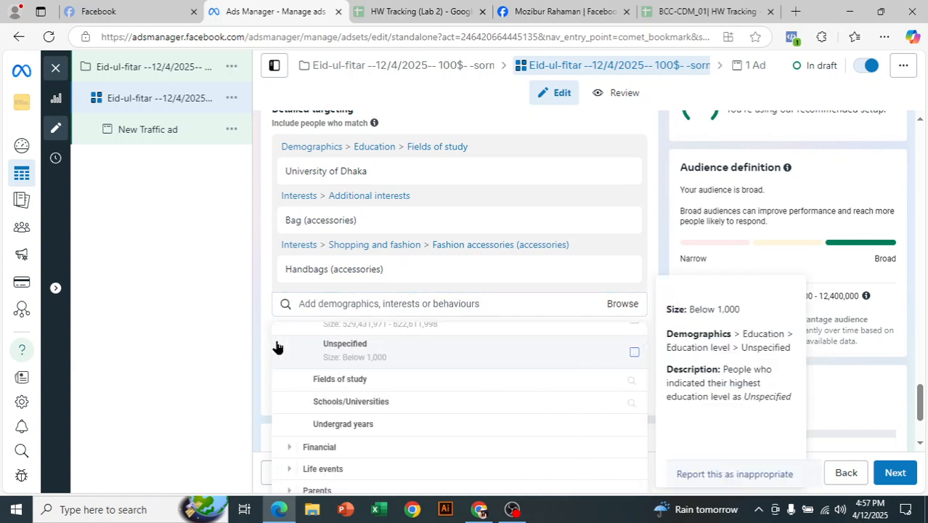
{"action": "scroll", "coordinate": [396, 393], "scroll_direction": "up", "scroll_amount": 5}
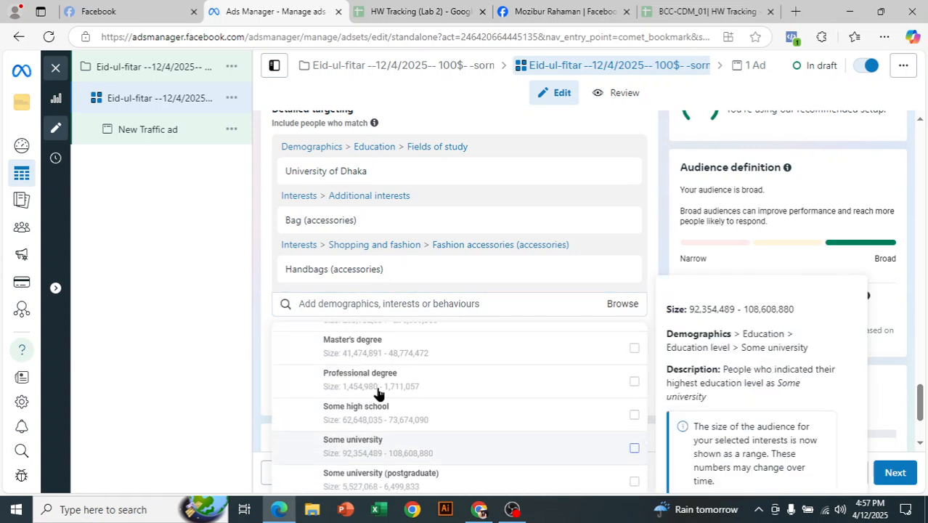
{"action": "scroll", "coordinate": [378, 394], "scroll_direction": "up", "scroll_amount": 4}
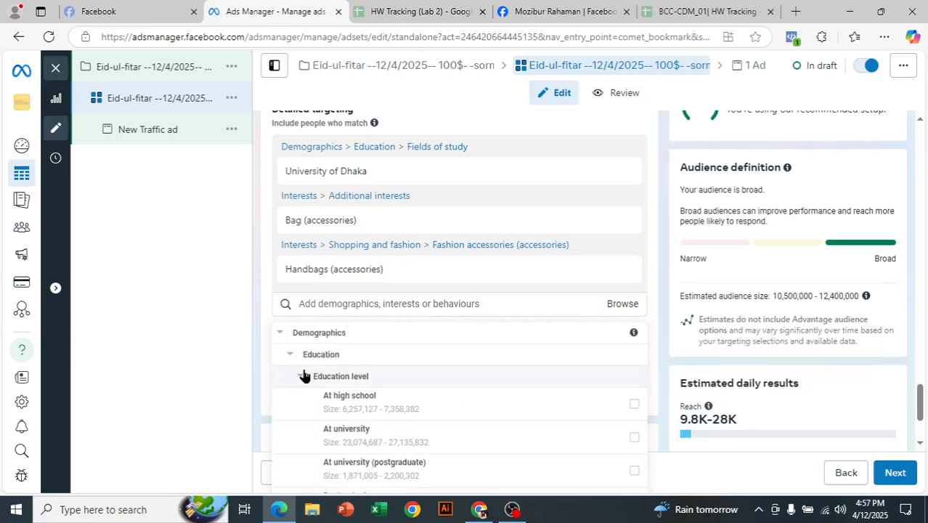
{"action": "left_click", "coordinate": [302, 376]}
{"action": "left_click", "coordinate": [292, 338]}
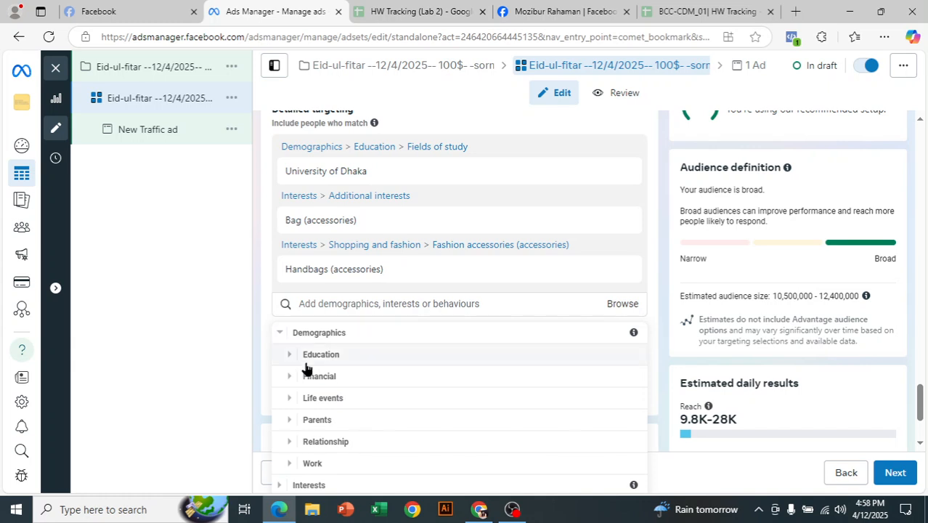
{"action": "left_click", "coordinate": [289, 420]}
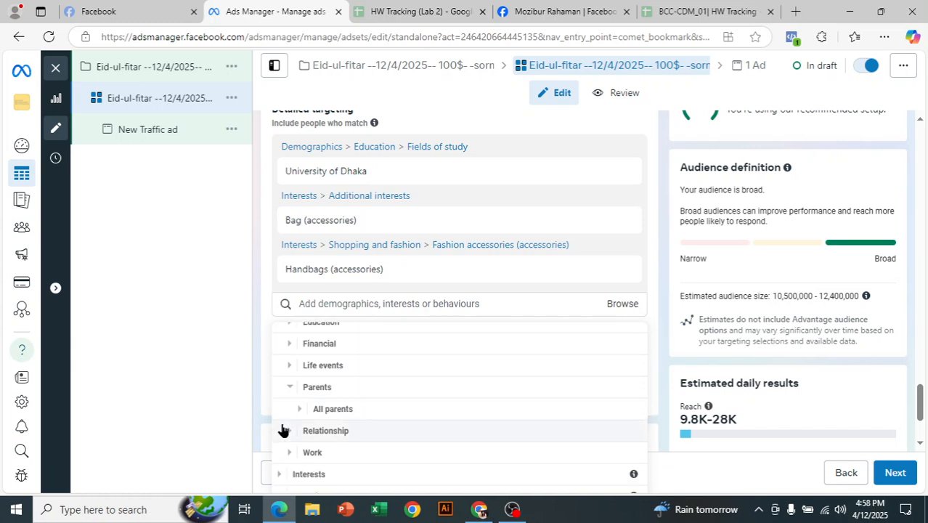
{"action": "left_click", "coordinate": [294, 412]}
{"action": "scroll", "coordinate": [303, 414], "scroll_direction": "down", "scroll_amount": 2}
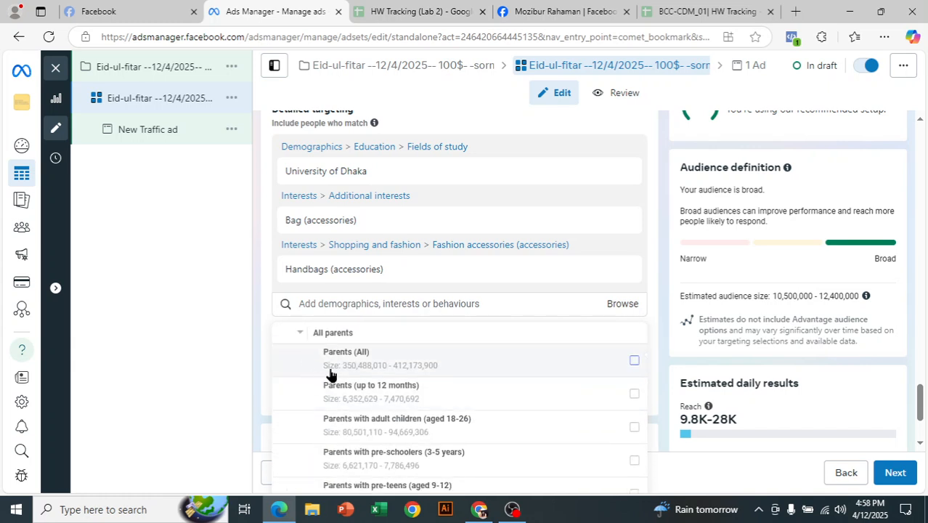
{"action": "mouse_move", "coordinate": [533, 404]}
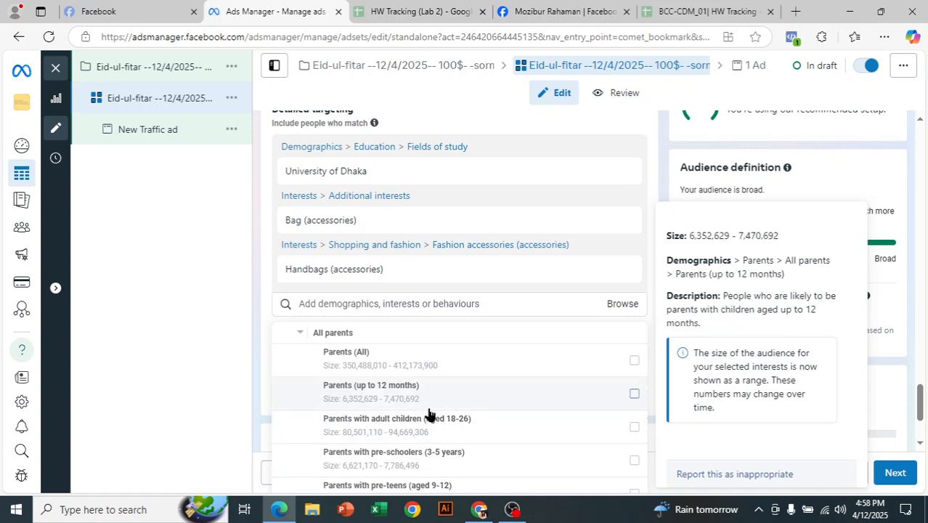
{"action": "scroll", "coordinate": [440, 429], "scroll_direction": "down", "scroll_amount": 1}
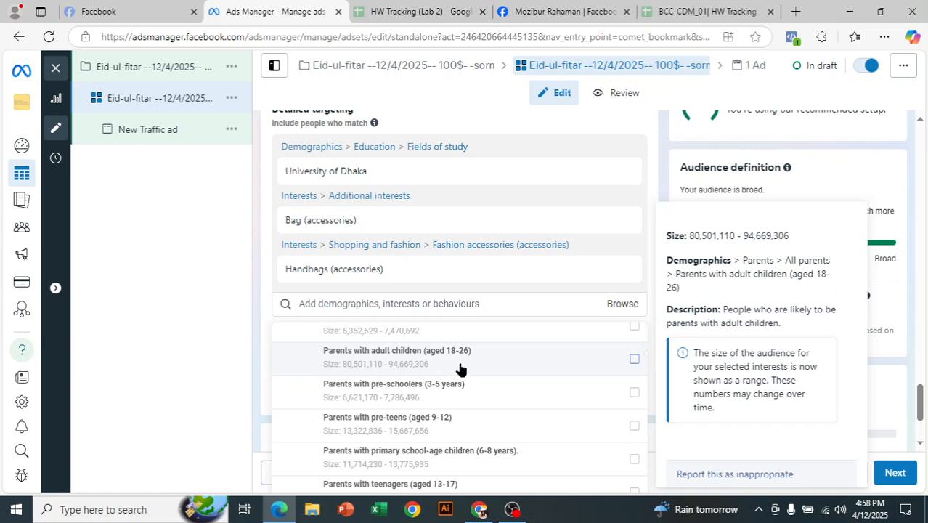
Add Parents with teenagers (aged 13-17) from All parents to the detailed targeting
{"action": "left_click", "coordinate": [633, 359]}
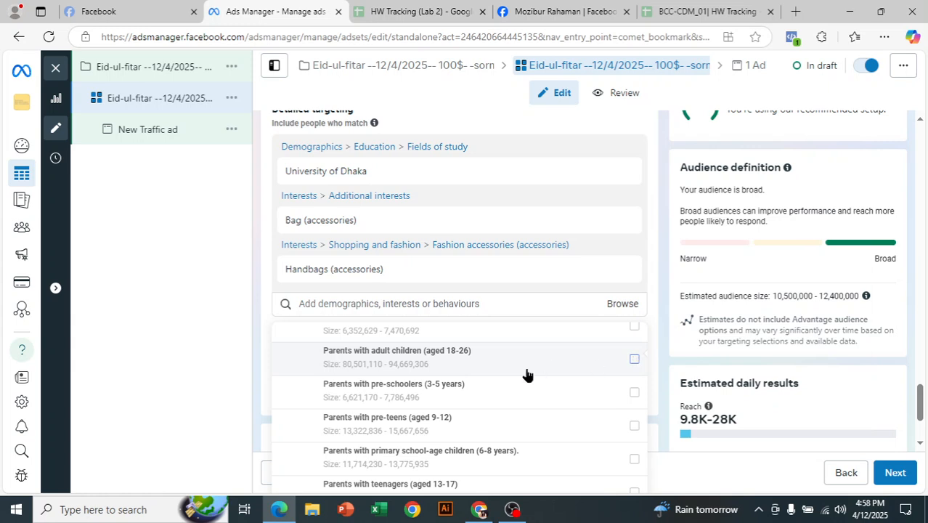
{"action": "scroll", "coordinate": [487, 429], "scroll_direction": "down", "scroll_amount": 1}
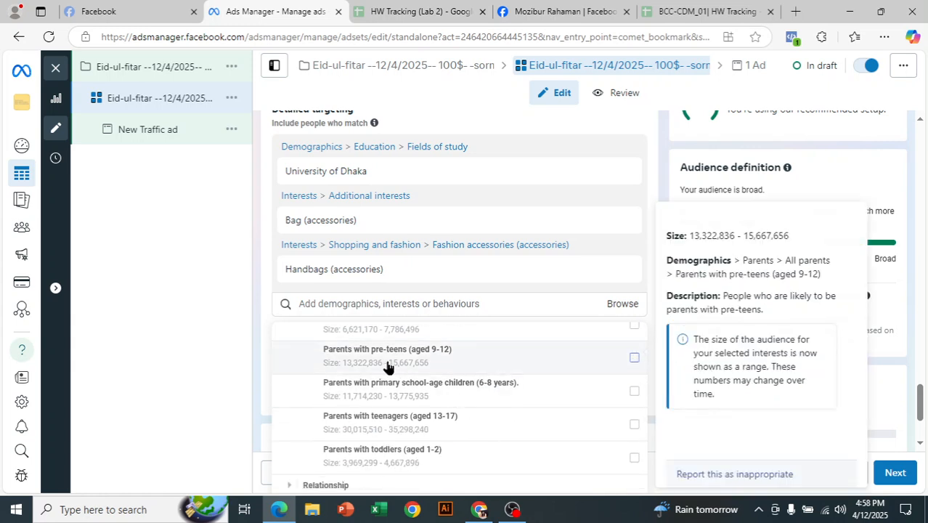
{"action": "mouse_move", "coordinate": [520, 390]}
{"action": "scroll", "coordinate": [520, 396], "scroll_direction": "down", "scroll_amount": 1}
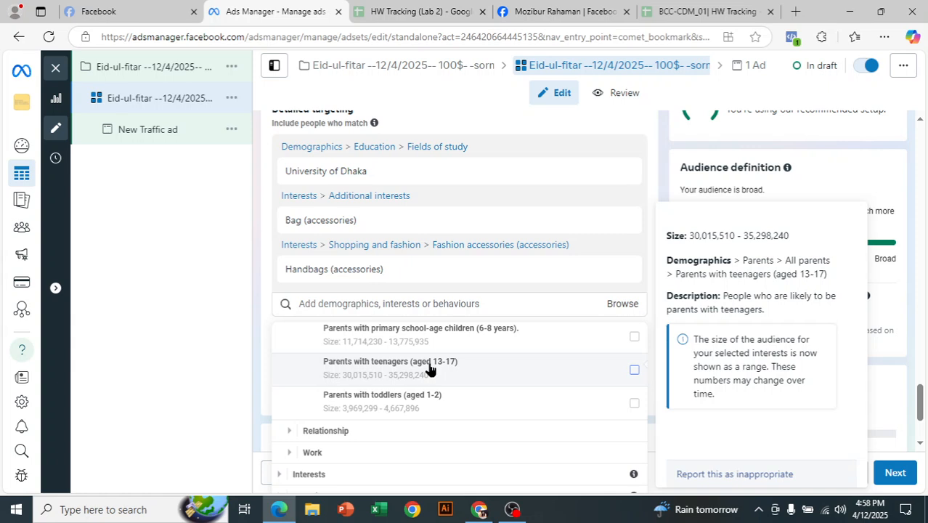
{"action": "left_click", "coordinate": [634, 371]}
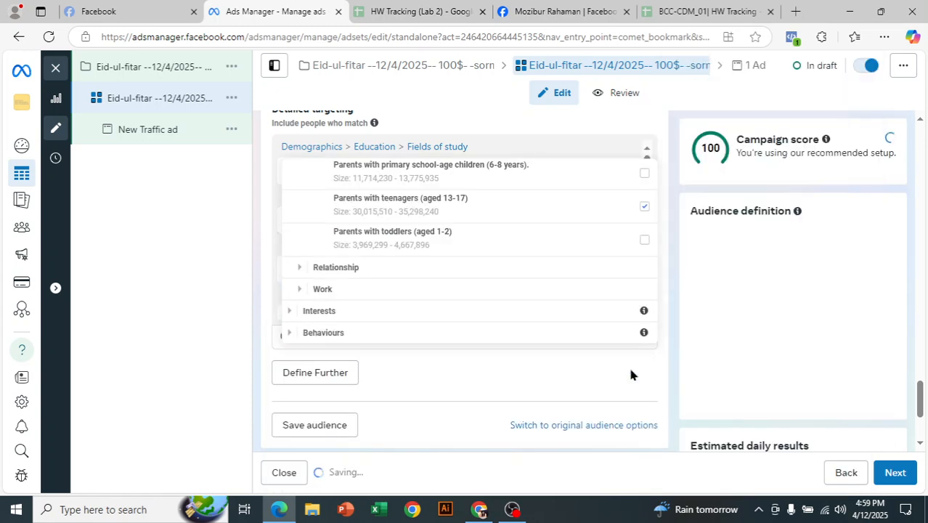
Add the relationship statuses Engaged, In a relationship and Married to detailed targeting, and close the category list
{"action": "left_click", "coordinate": [302, 274]}
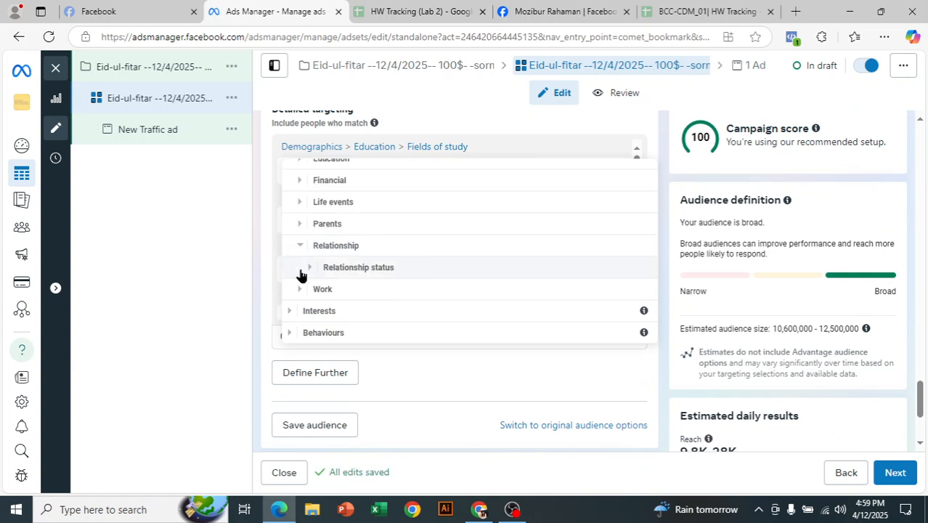
{"action": "left_click", "coordinate": [309, 268]}
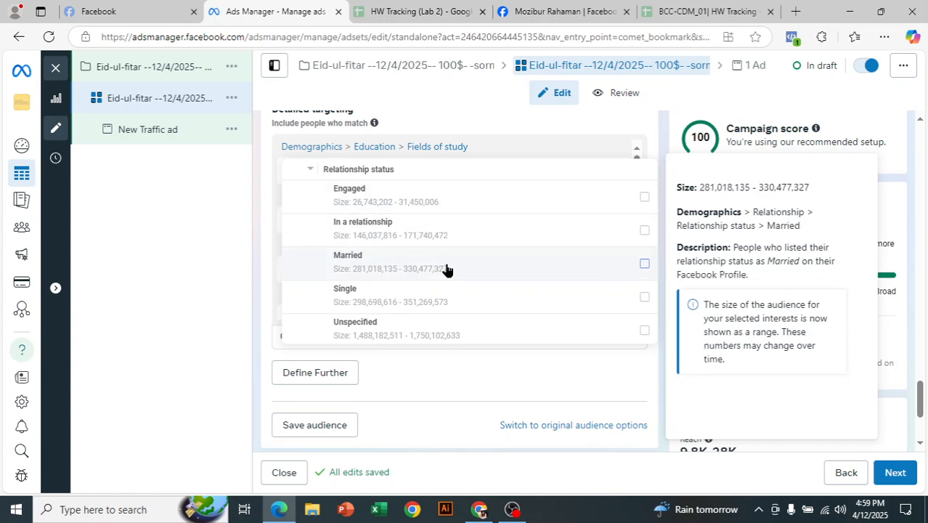
{"action": "left_click", "coordinate": [645, 199]}
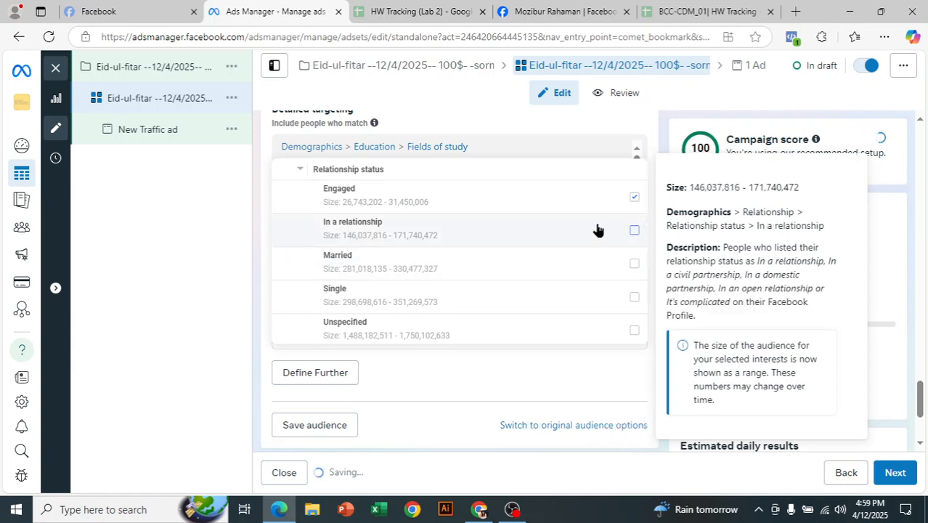
{"action": "left_click", "coordinate": [634, 233]}
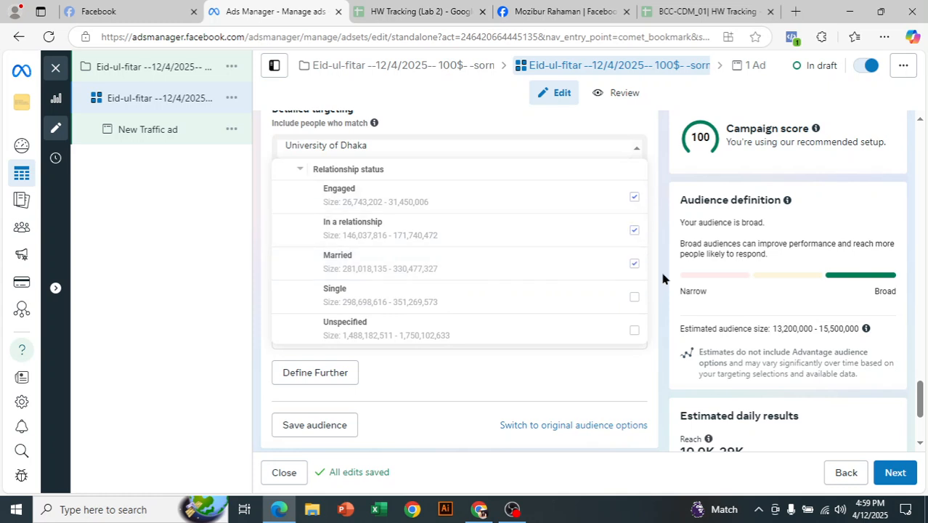
{"action": "left_click", "coordinate": [661, 269]}
{"action": "left_click_drag", "start_coordinate": [639, 271], "coordinate": [648, 225]}
Browse the detailed targeting categories to Demographics > Work, examine its subcategories and review the selected targeting with the audience estimates
{"action": "scroll", "coordinate": [668, 276], "scroll_direction": "down", "scroll_amount": 3}
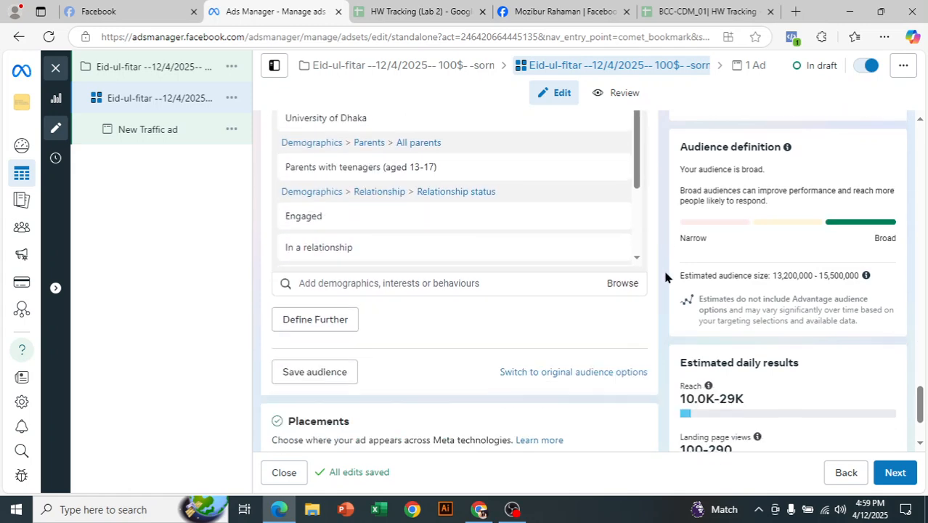
{"action": "left_click", "coordinate": [622, 169]}
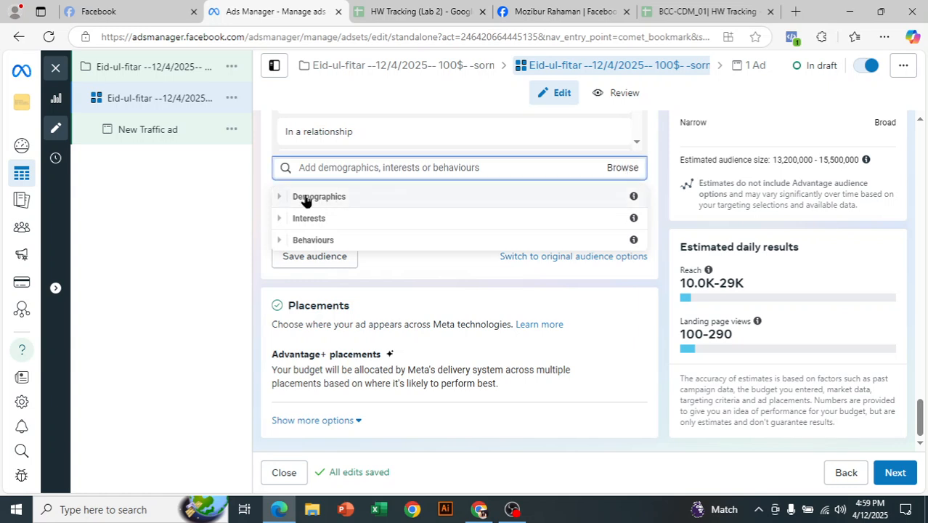
{"action": "left_click", "coordinate": [313, 197]}
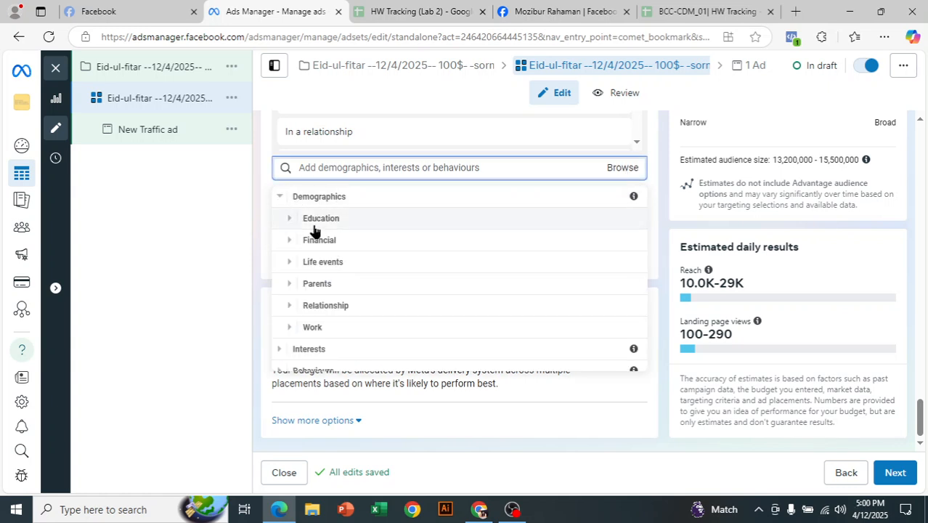
{"action": "left_click", "coordinate": [290, 321]}
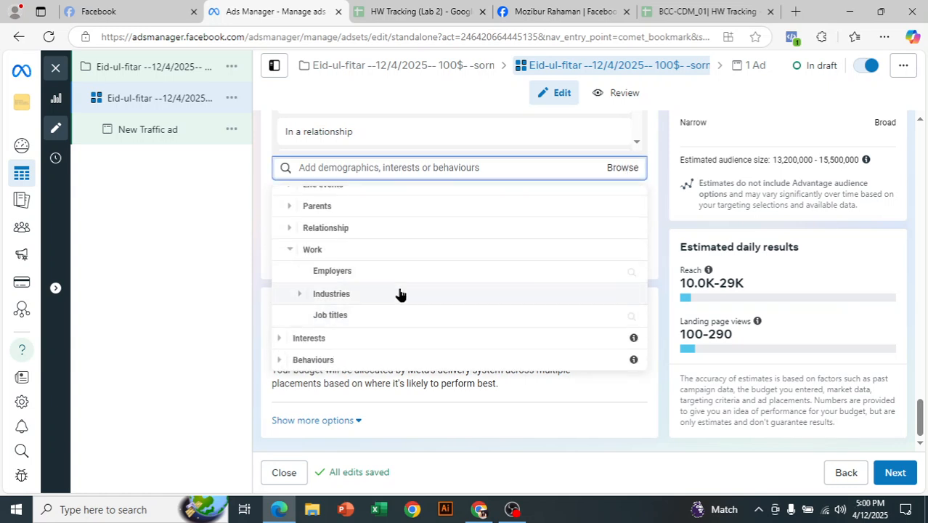
{"action": "left_click", "coordinate": [292, 249]}
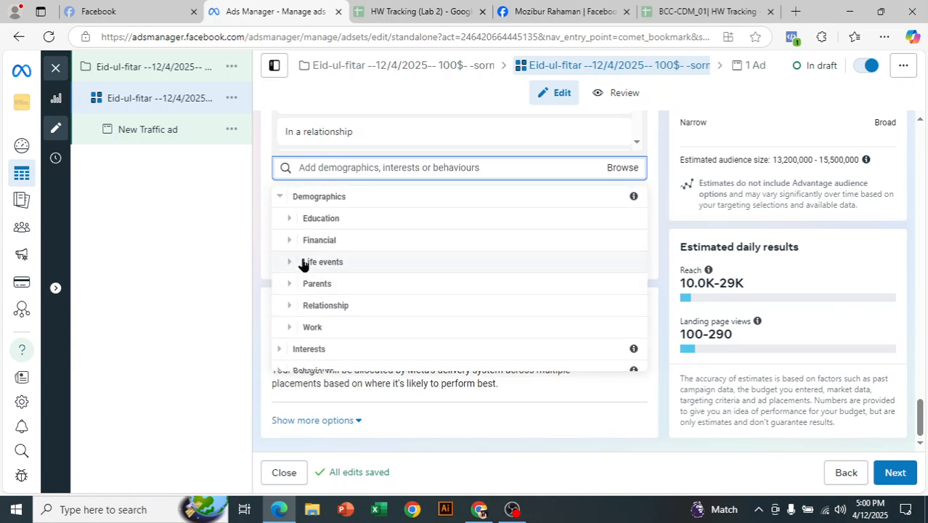
{"action": "left_click", "coordinate": [279, 197]}
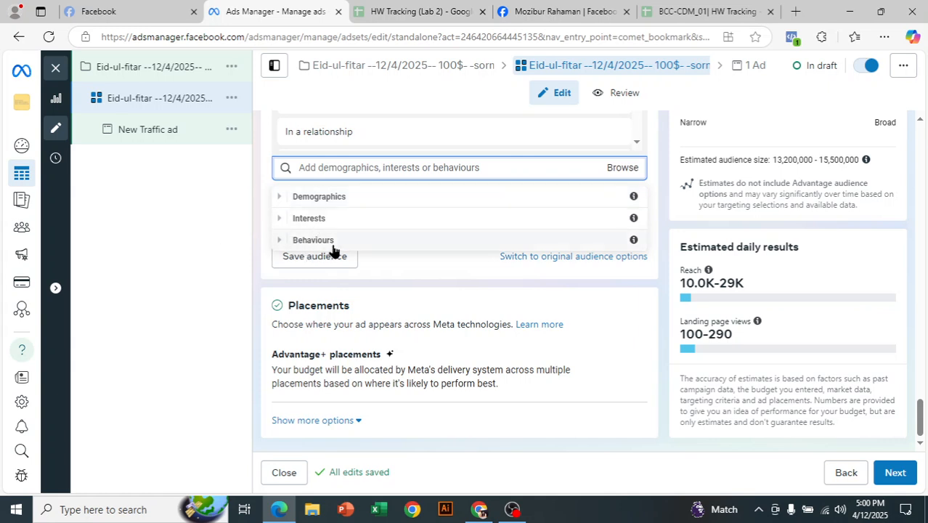
{"action": "scroll", "coordinate": [619, 387], "scroll_direction": "up", "scroll_amount": 1}
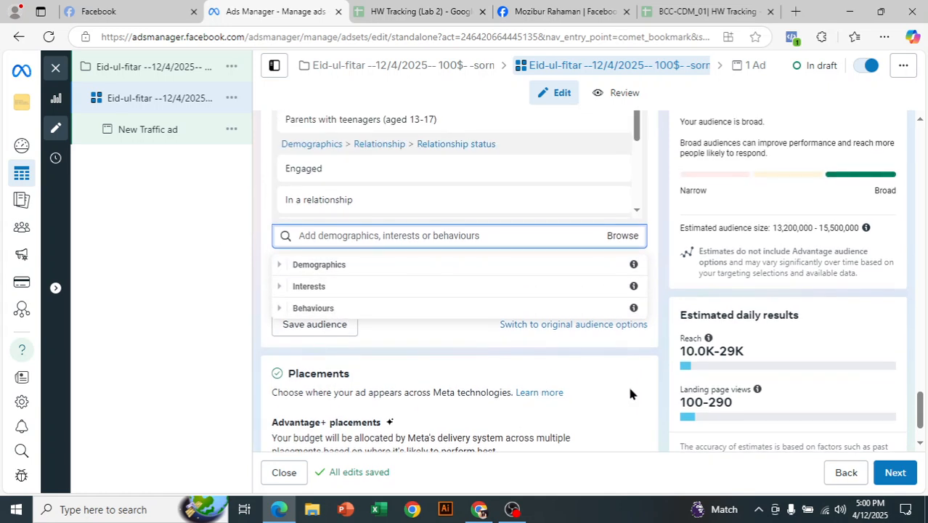
{"action": "scroll", "coordinate": [621, 389], "scroll_direction": "up", "scroll_amount": 1}
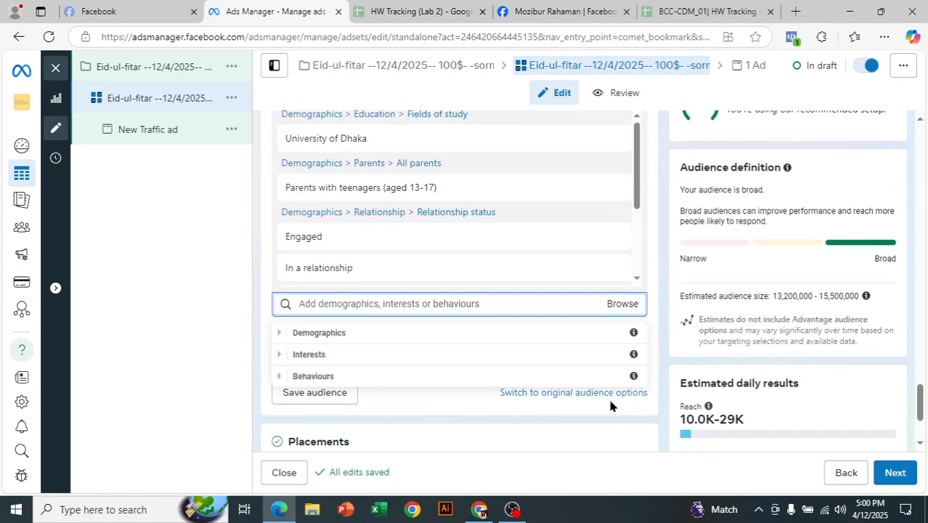
{"action": "scroll", "coordinate": [608, 396], "scroll_direction": "down", "scroll_amount": 2}
{"action": "scroll", "coordinate": [608, 407], "scroll_direction": "up", "scroll_amount": 1}
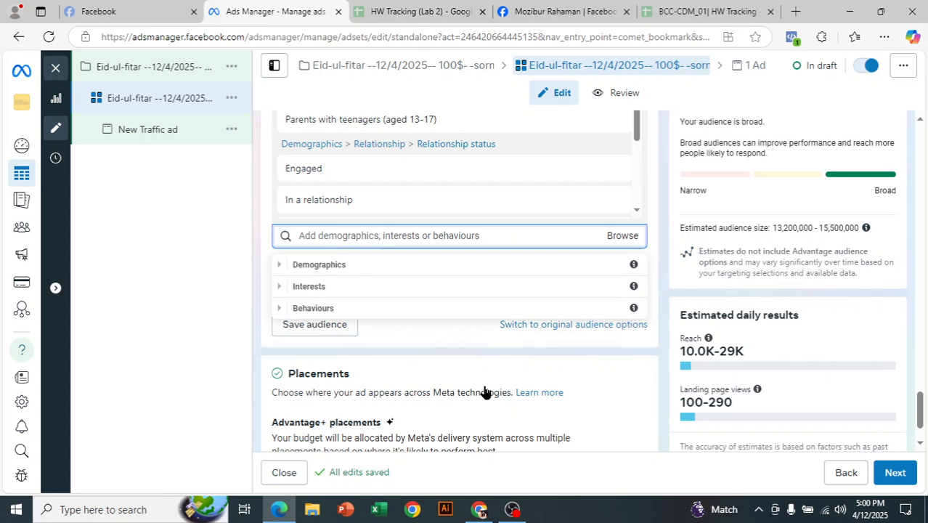
Add Coffeehouses (coffee) to detailed targeting from Interests > Food and drink (consumables) > Restaurants (dining)
{"action": "left_click", "coordinate": [278, 287]}
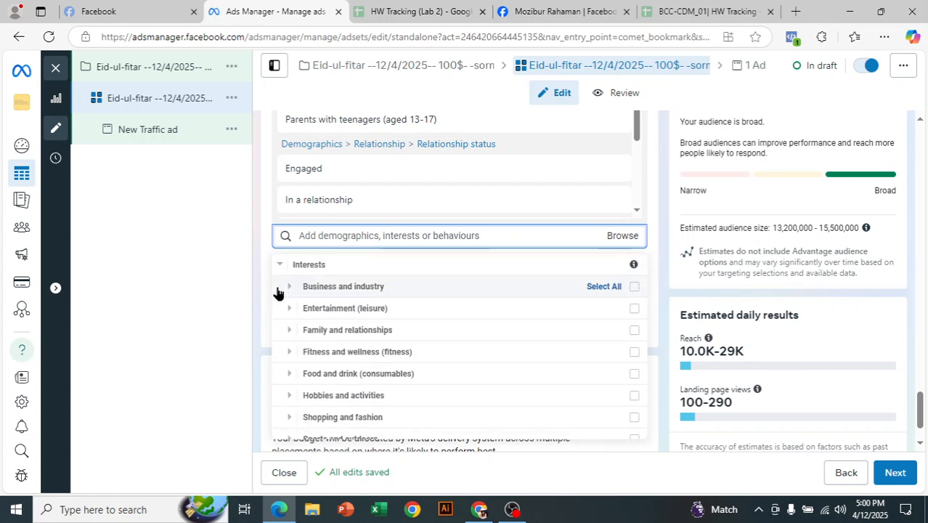
{"action": "scroll", "coordinate": [682, 315], "scroll_direction": "down", "scroll_amount": 1}
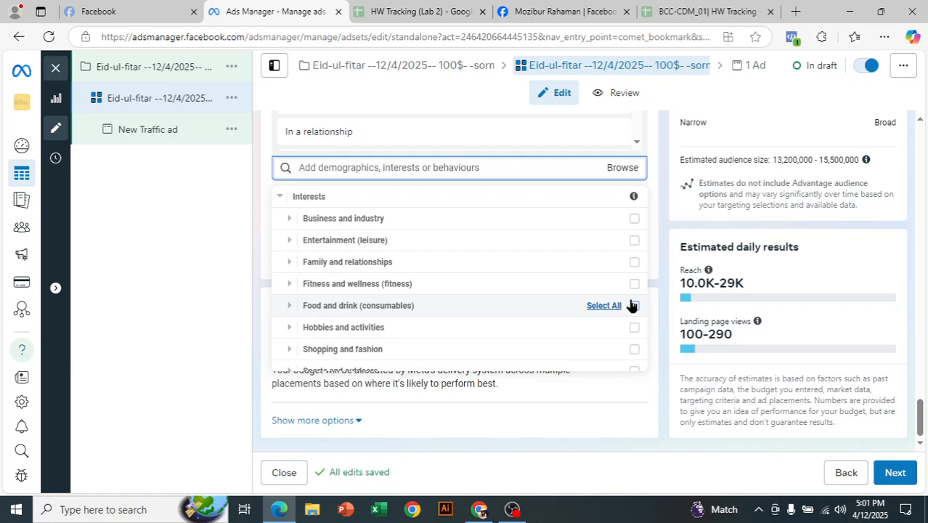
{"action": "left_click", "coordinate": [287, 306]}
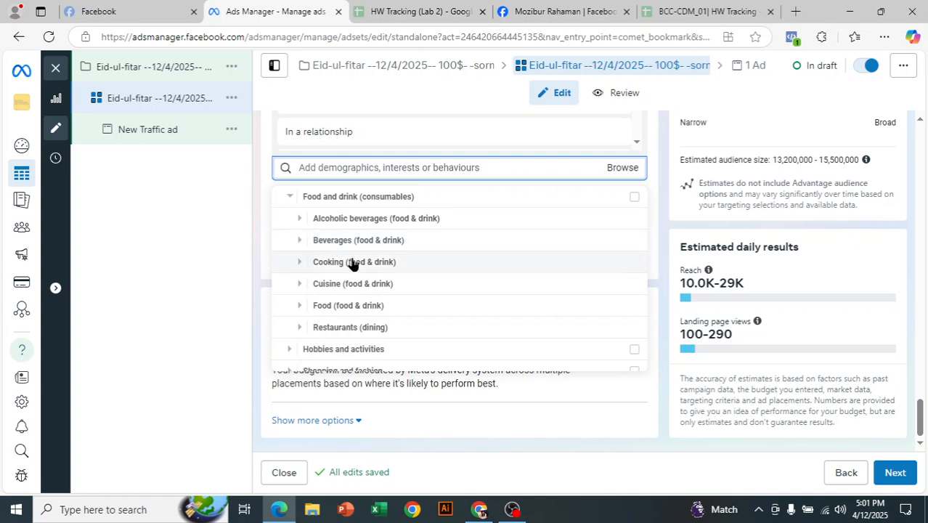
{"action": "scroll", "coordinate": [437, 280], "scroll_direction": "down", "scroll_amount": 1}
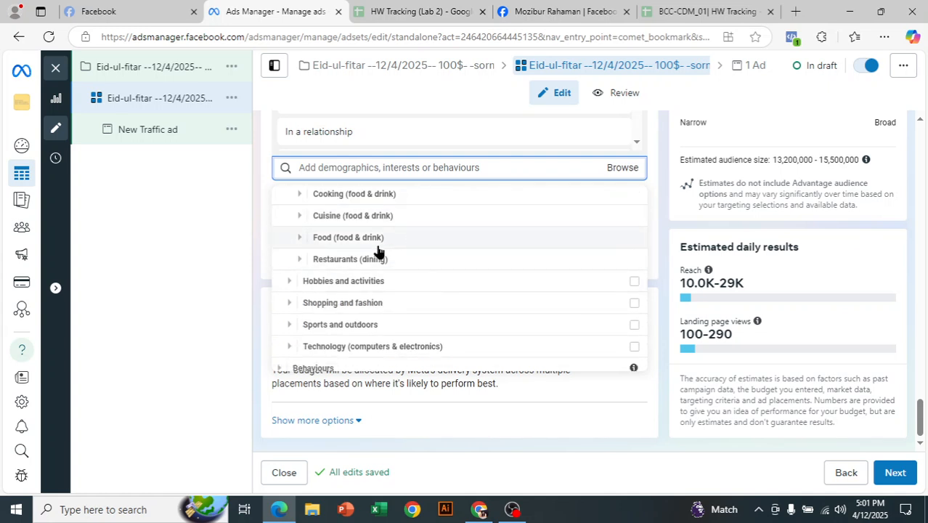
{"action": "left_click", "coordinate": [295, 261]}
{"action": "mouse_move", "coordinate": [446, 234]}
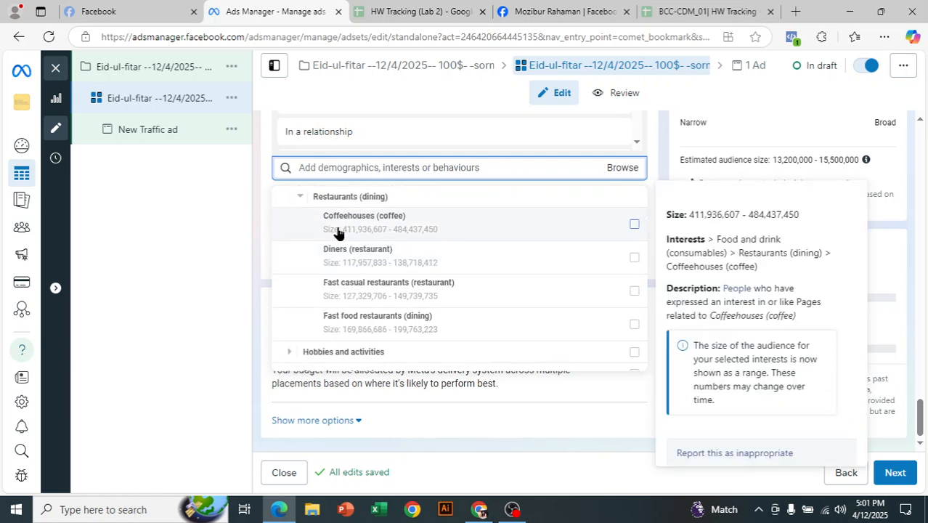
{"action": "left_click", "coordinate": [634, 227]}
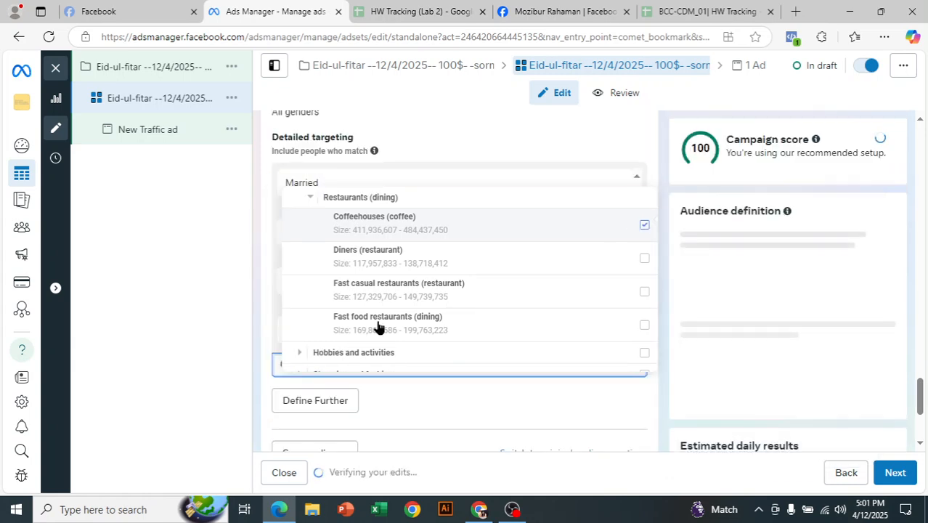
Add Coffee (food & drink) to detailed targeting from the Beverages (food & drink) interests
{"action": "scroll", "coordinate": [378, 291], "scroll_direction": "up", "scroll_amount": 3}
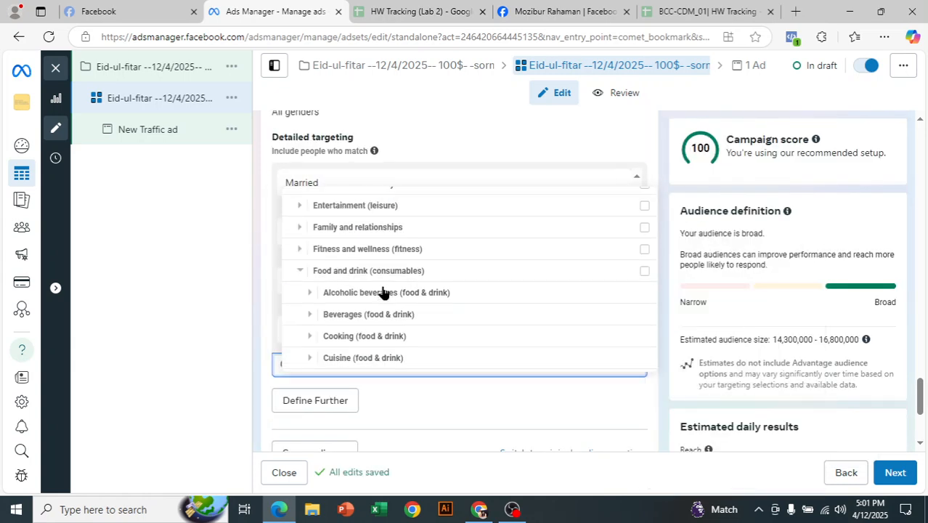
{"action": "scroll", "coordinate": [367, 300], "scroll_direction": "down", "scroll_amount": 3}
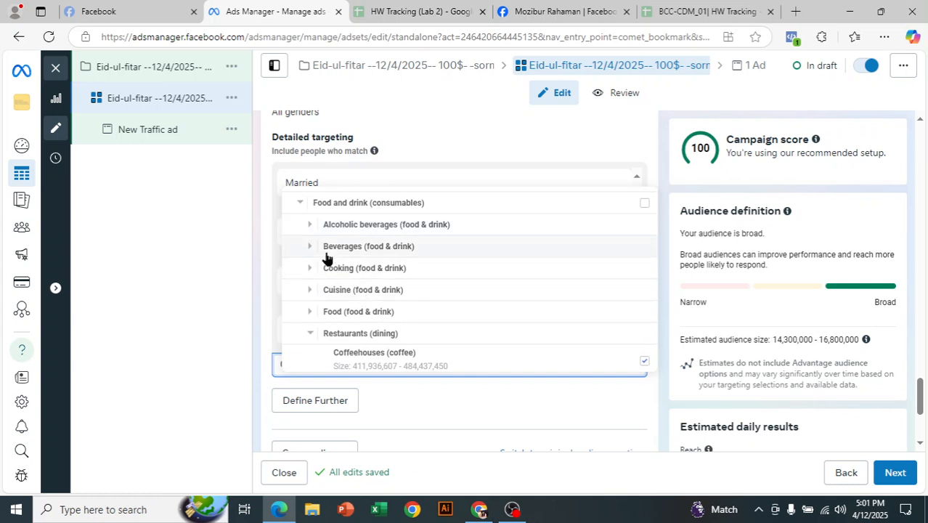
{"action": "left_click", "coordinate": [305, 249]}
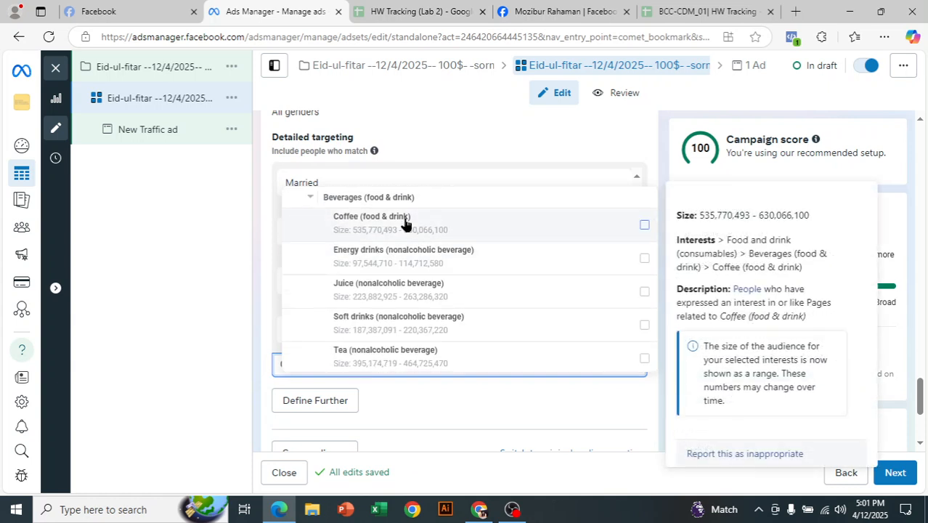
{"action": "left_click", "coordinate": [645, 228]}
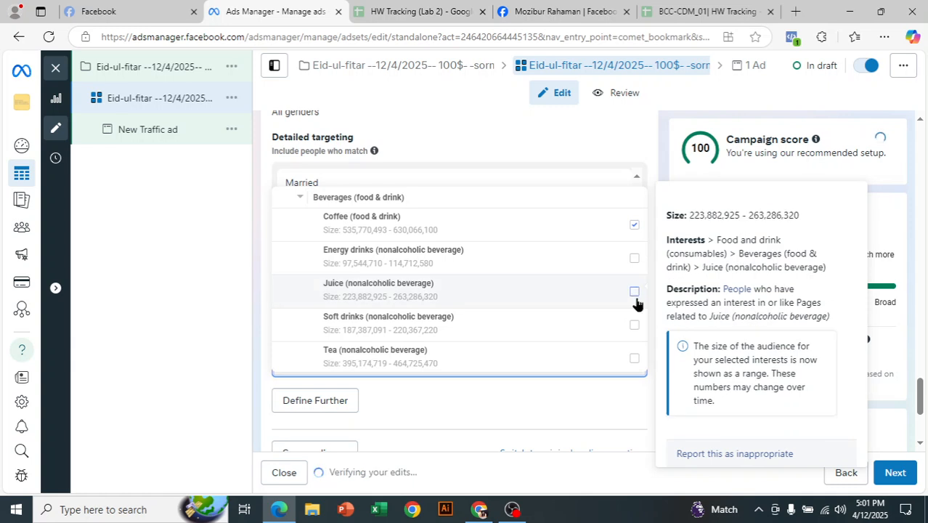
Add Juice (nonalcoholic beverage) to detailed targeting, read its description, and collapse the Food and drink (consumables) interests
{"action": "left_click", "coordinate": [602, 290]}
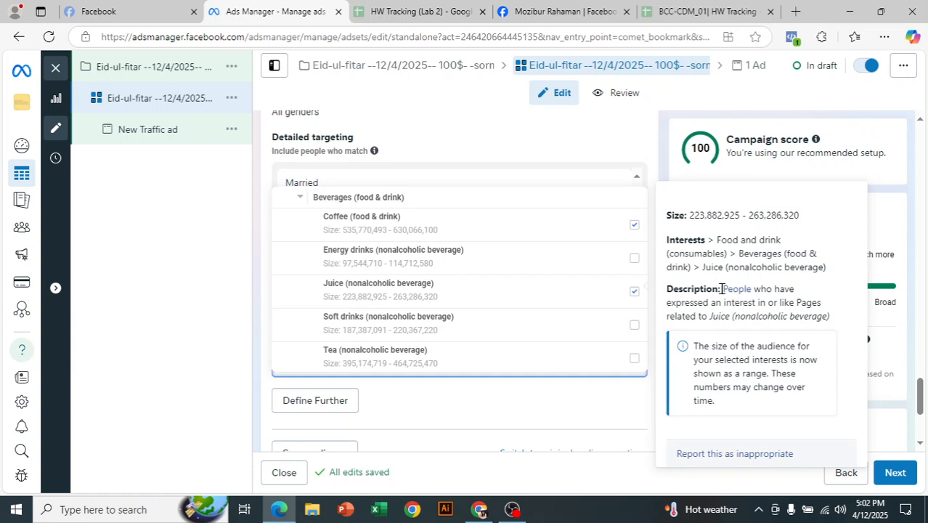
{"action": "left_click_drag", "start_coordinate": [721, 288], "coordinate": [825, 317]}
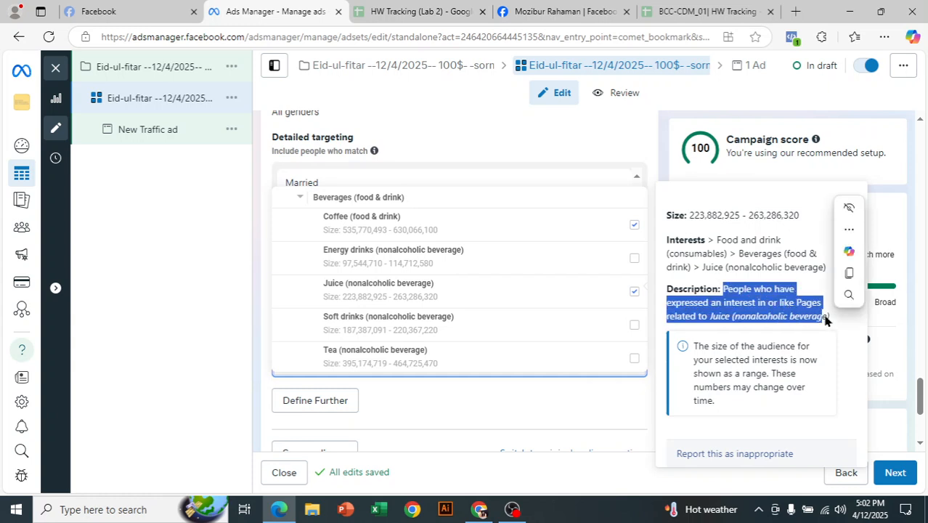
{"action": "left_click", "coordinate": [799, 307]}
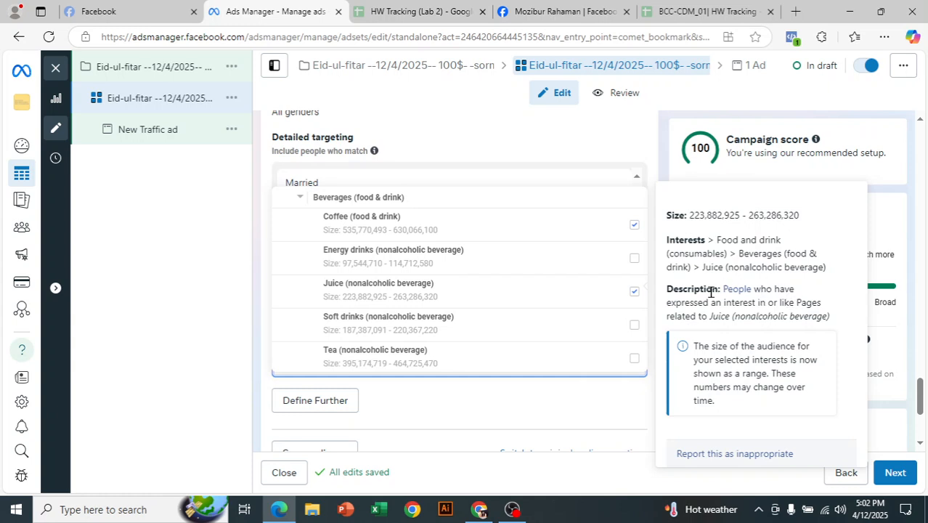
{"action": "scroll", "coordinate": [465, 284], "scroll_direction": "up", "scroll_amount": 1}
{"action": "left_click", "coordinate": [300, 266]}
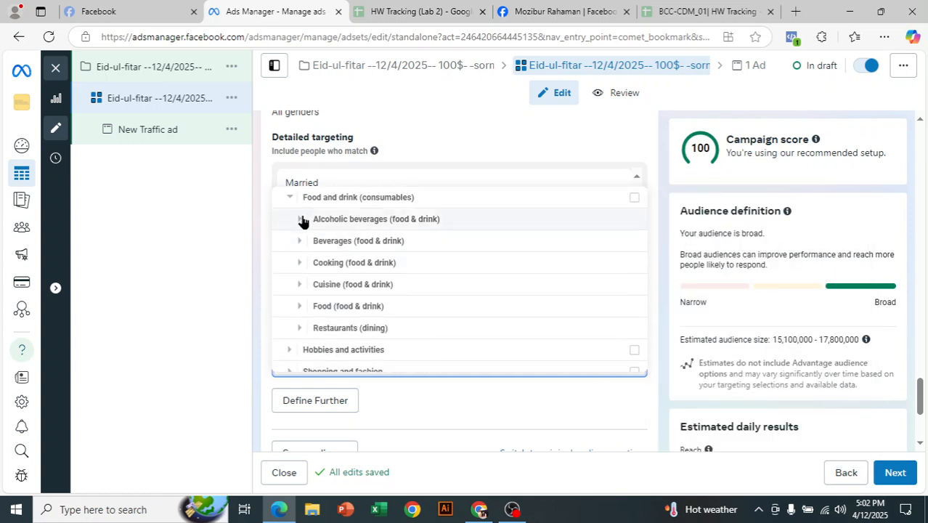
{"action": "scroll", "coordinate": [302, 271], "scroll_direction": "up", "scroll_amount": 1}
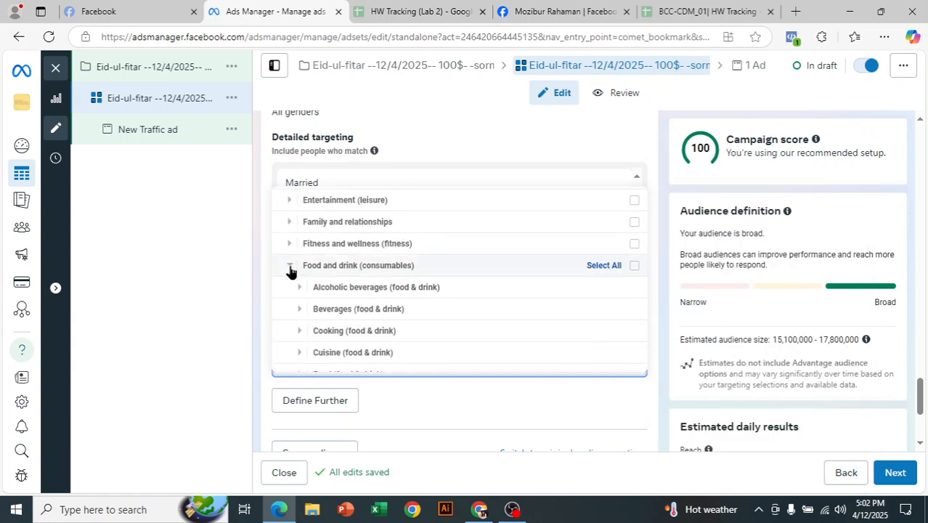
{"action": "left_click", "coordinate": [291, 267]}
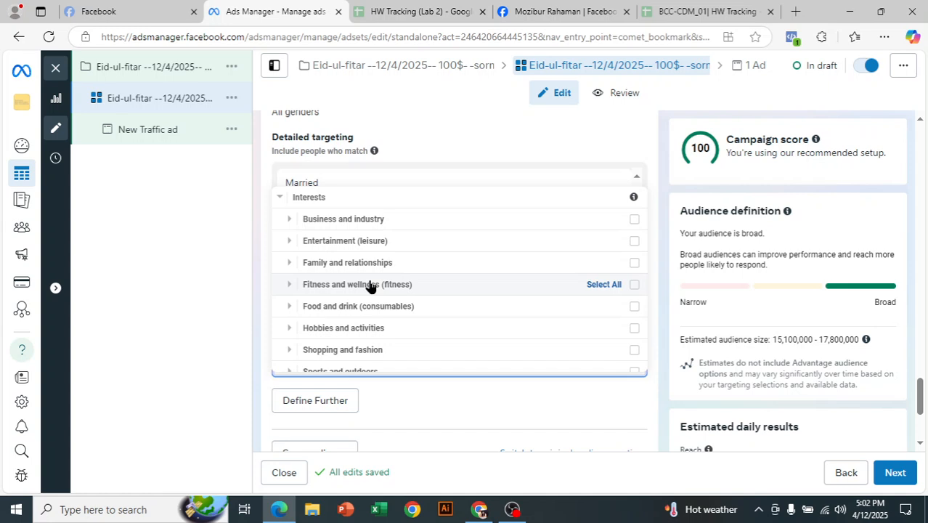
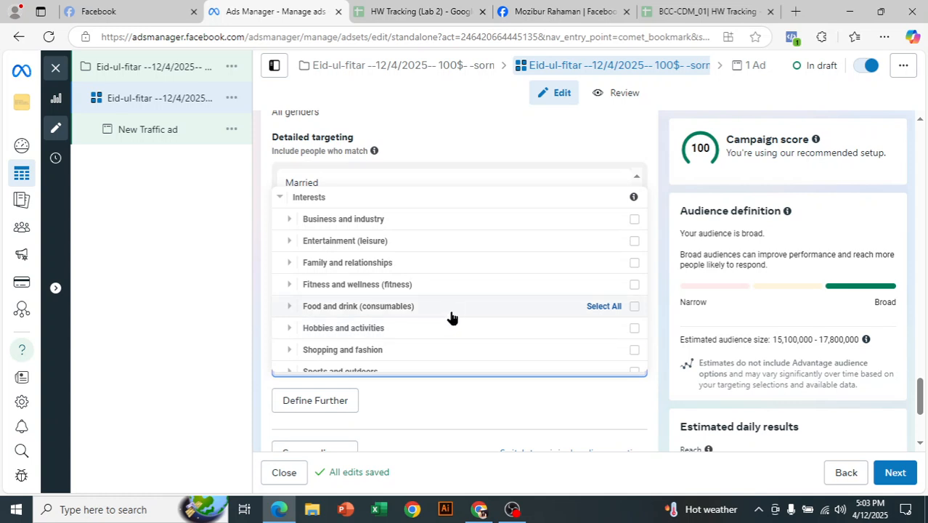
Add Shoes (footwear), Women's clothing and Men's clothing to detailed targeting from Interests > Shopping and fashion > Clothing (apparel)
{"action": "scroll", "coordinate": [394, 292], "scroll_direction": "down", "scroll_amount": 2}
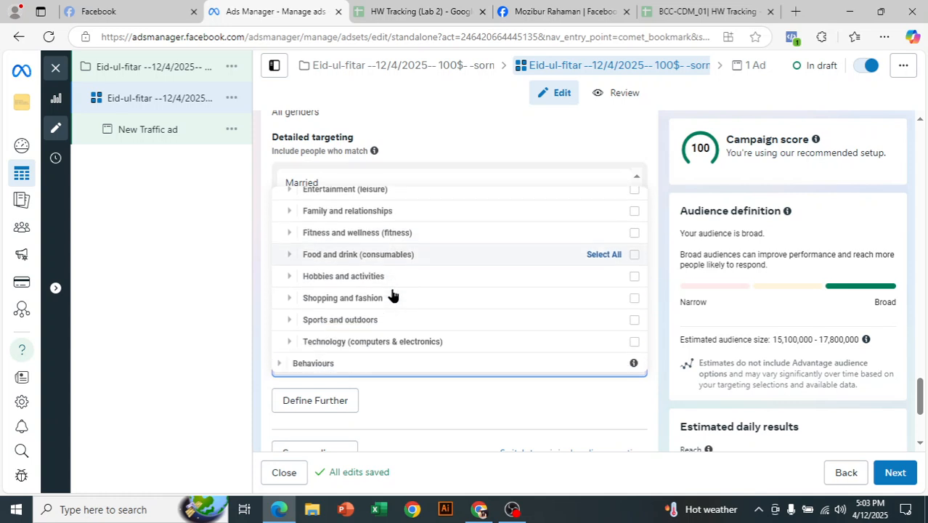
{"action": "left_click", "coordinate": [288, 296]}
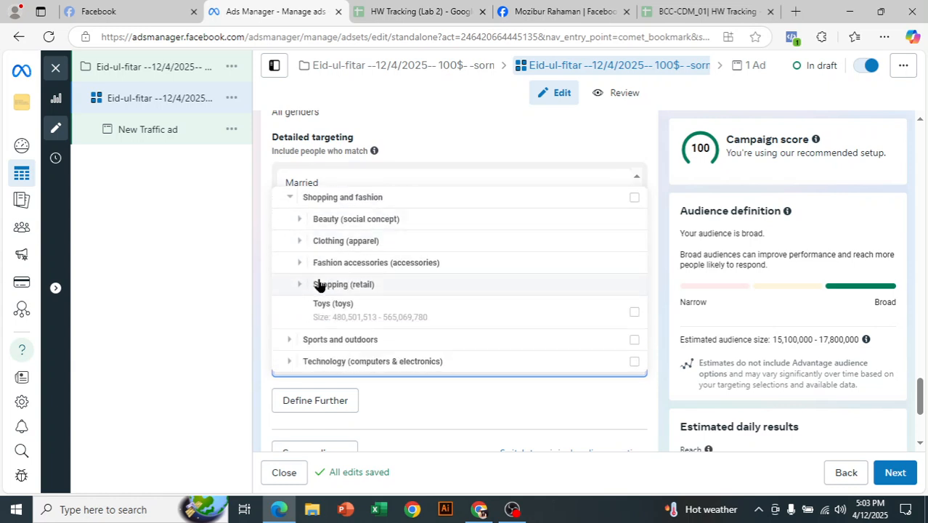
{"action": "left_click", "coordinate": [297, 245]}
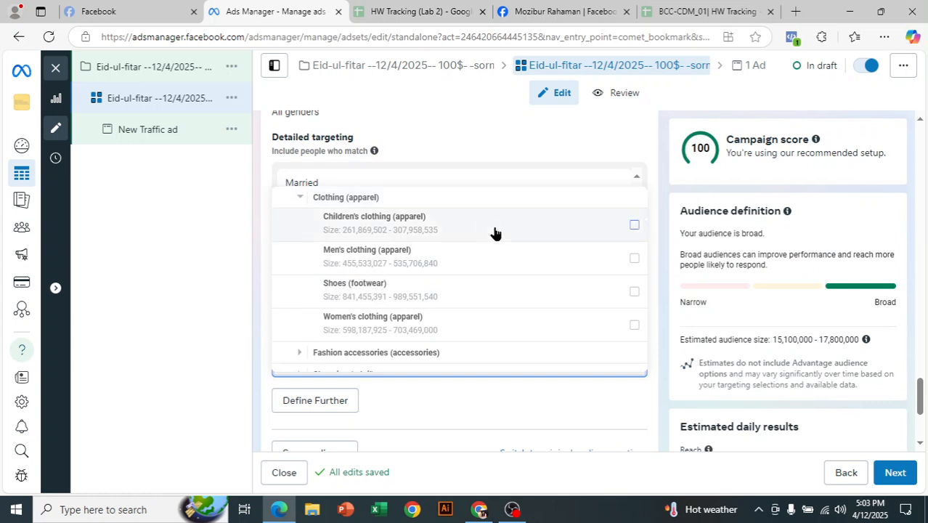
{"action": "left_click", "coordinate": [632, 294]}
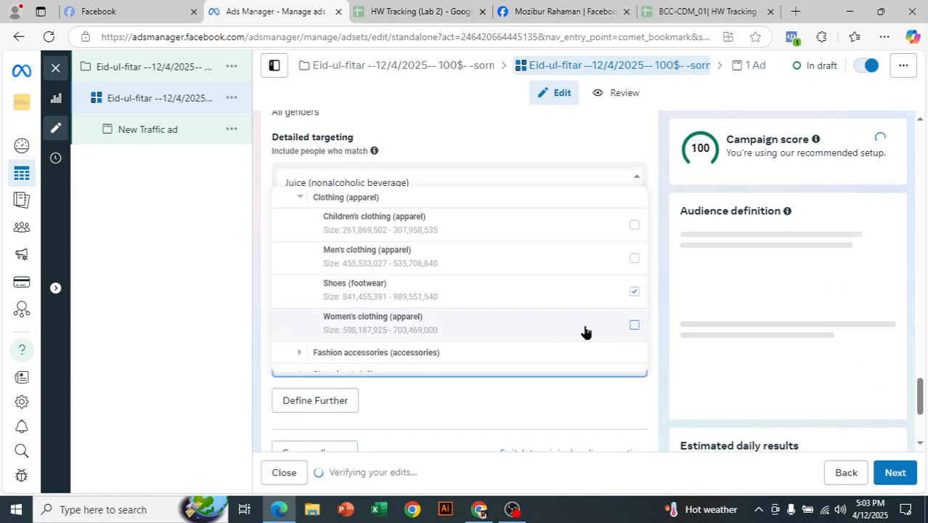
{"action": "mouse_move", "coordinate": [586, 332]}
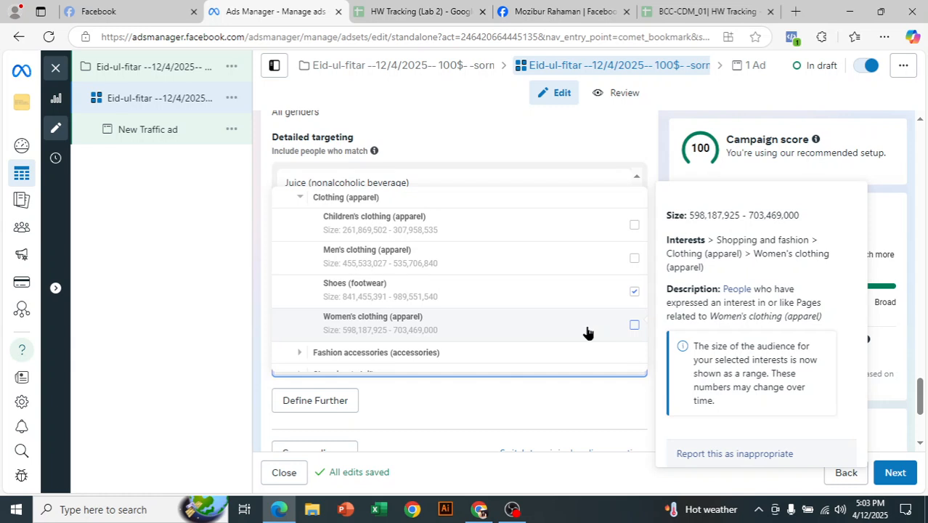
{"action": "left_click", "coordinate": [629, 326]}
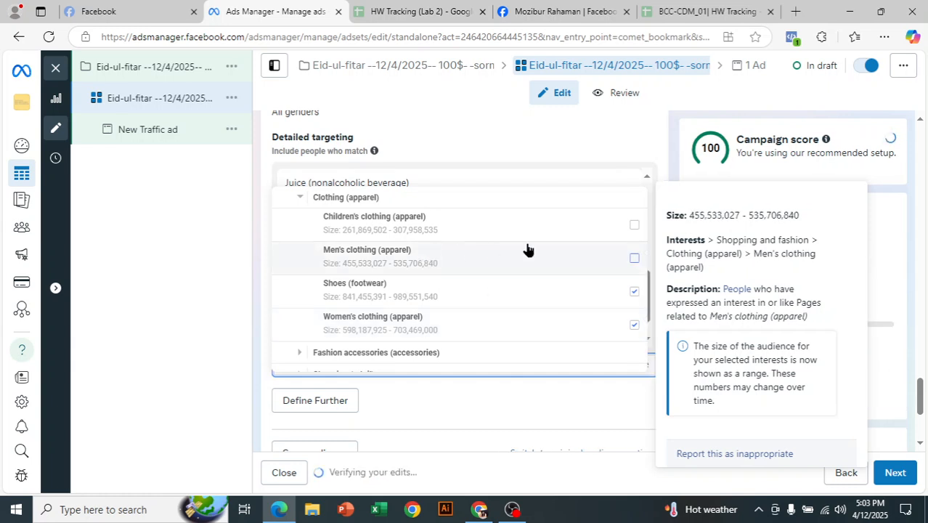
{"action": "left_click", "coordinate": [632, 260]}
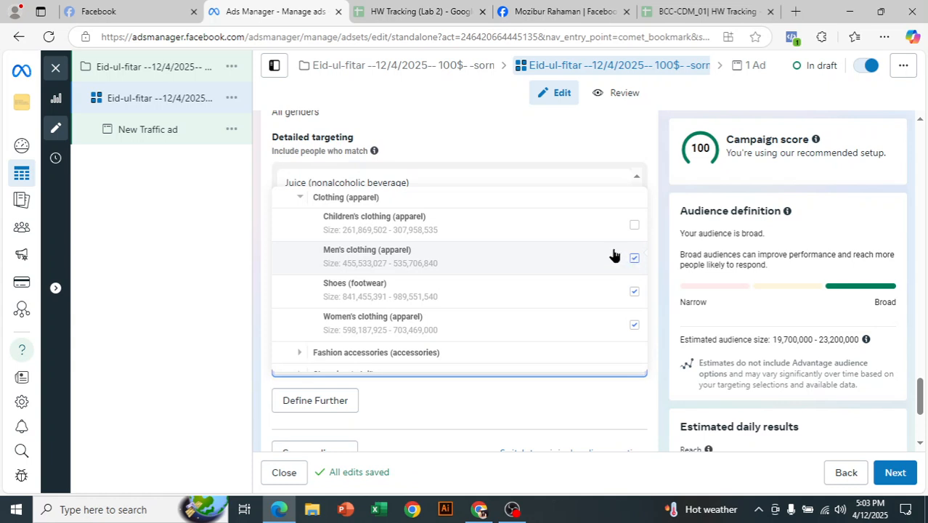
Look over the remaining Shopping and fashion interests, and collapse the Interests category in the detailed targeting list
{"action": "mouse_move", "coordinate": [590, 261]}
{"action": "scroll", "coordinate": [592, 261], "scroll_direction": "down", "scroll_amount": 1}
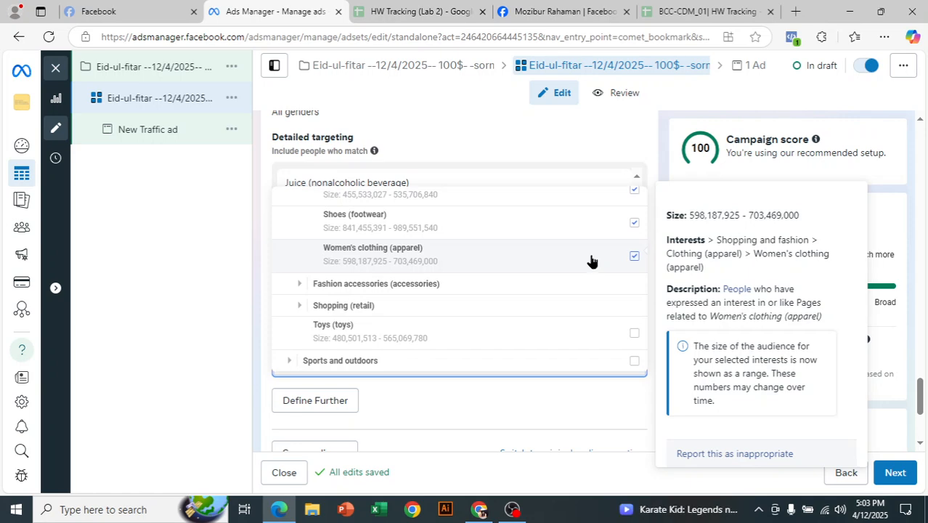
{"action": "scroll", "coordinate": [571, 261], "scroll_direction": "down", "scroll_amount": 2}
{"action": "scroll", "coordinate": [406, 337], "scroll_direction": "up", "scroll_amount": 5}
{"action": "scroll", "coordinate": [317, 296], "scroll_direction": "up", "scroll_amount": 3}
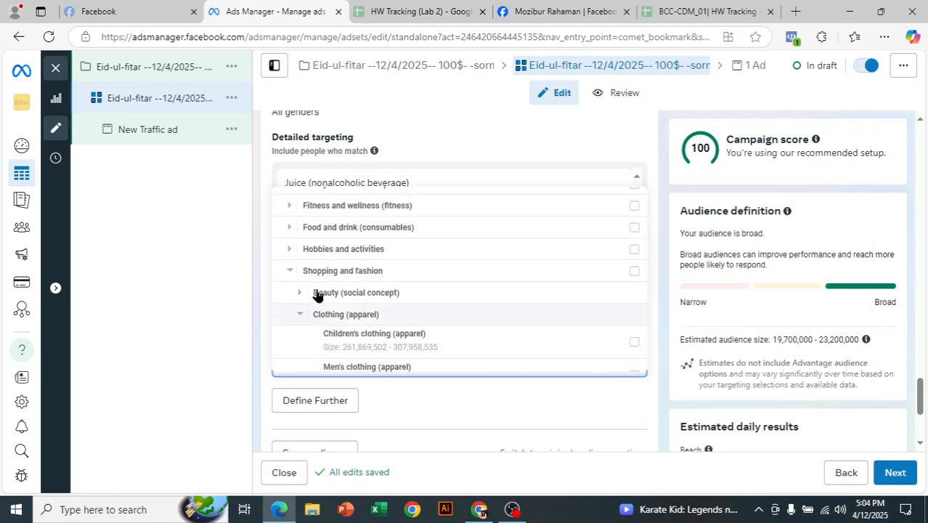
{"action": "left_click", "coordinate": [288, 313]}
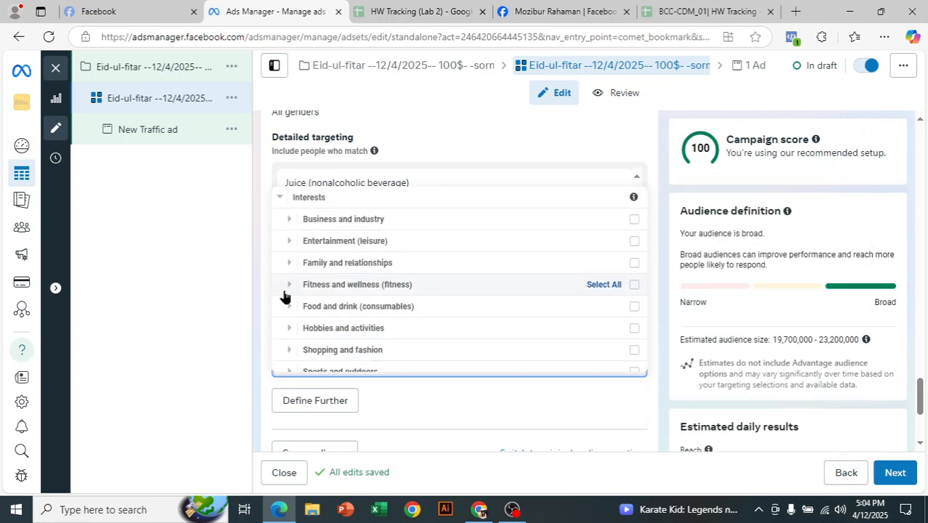
{"action": "left_click", "coordinate": [284, 202]}
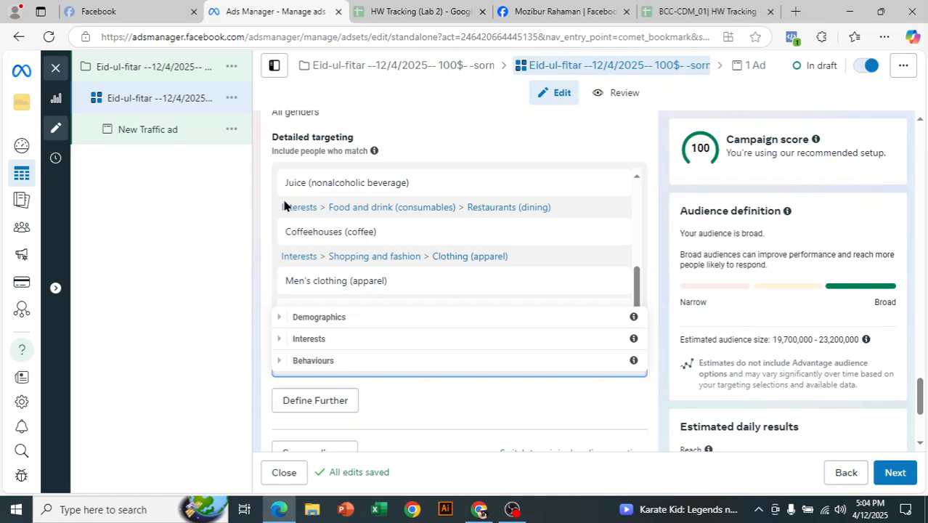
Add Engaged shoppers to detailed targeting from Behaviours > Purchase behaviour and read its audience description
{"action": "left_click", "coordinate": [285, 362]}
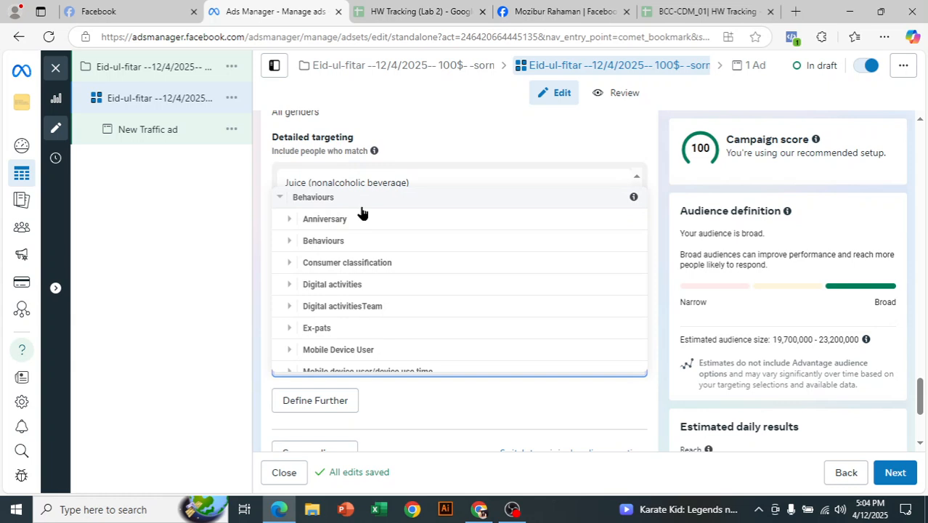
{"action": "scroll", "coordinate": [424, 247], "scroll_direction": "down", "scroll_amount": 2}
{"action": "scroll", "coordinate": [457, 282], "scroll_direction": "down", "scroll_amount": 1}
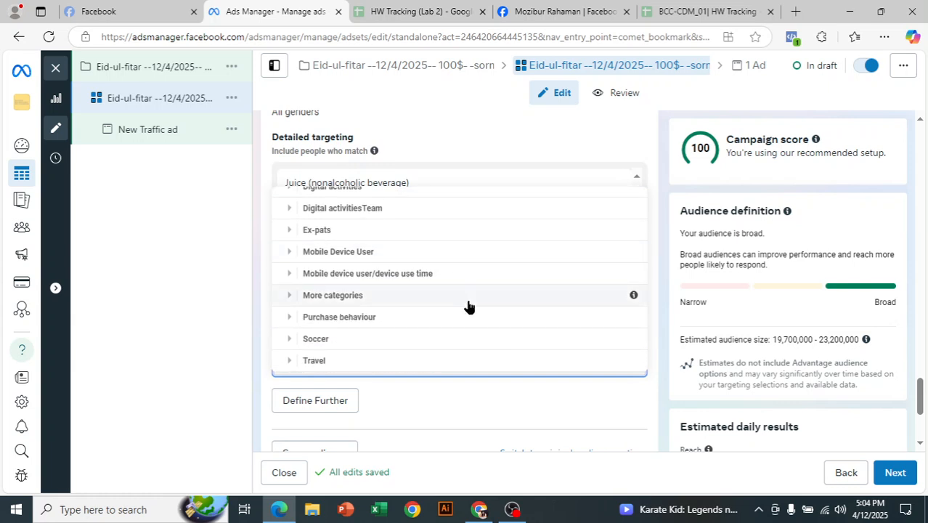
{"action": "left_click", "coordinate": [284, 319]}
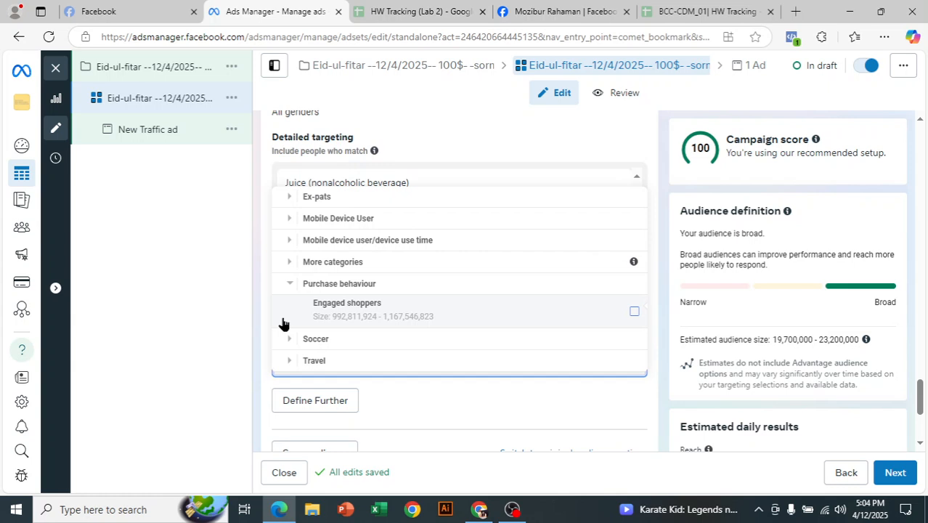
{"action": "left_click", "coordinate": [633, 314]}
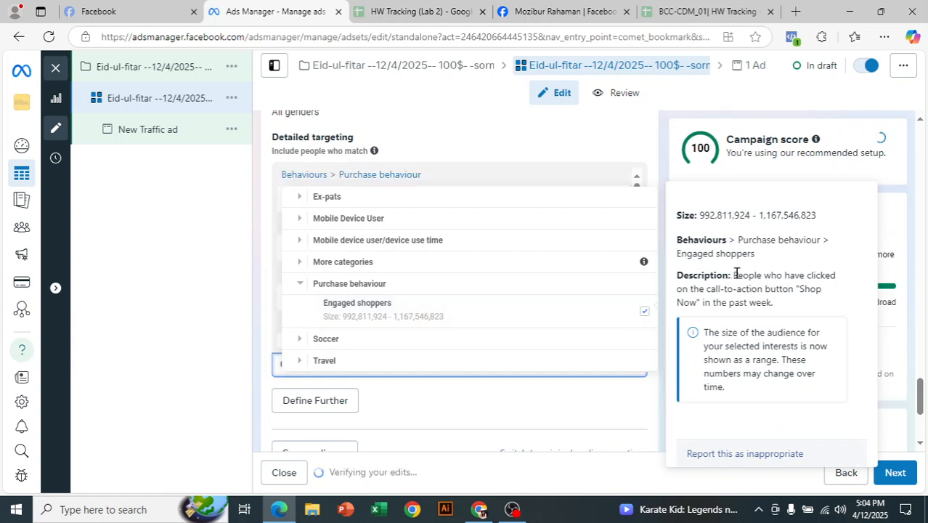
{"action": "left_click_drag", "start_coordinate": [736, 275], "coordinate": [845, 291]}
{"action": "left_click", "coordinate": [779, 297]}
{"action": "left_click_drag", "start_coordinate": [771, 302], "coordinate": [734, 275]}
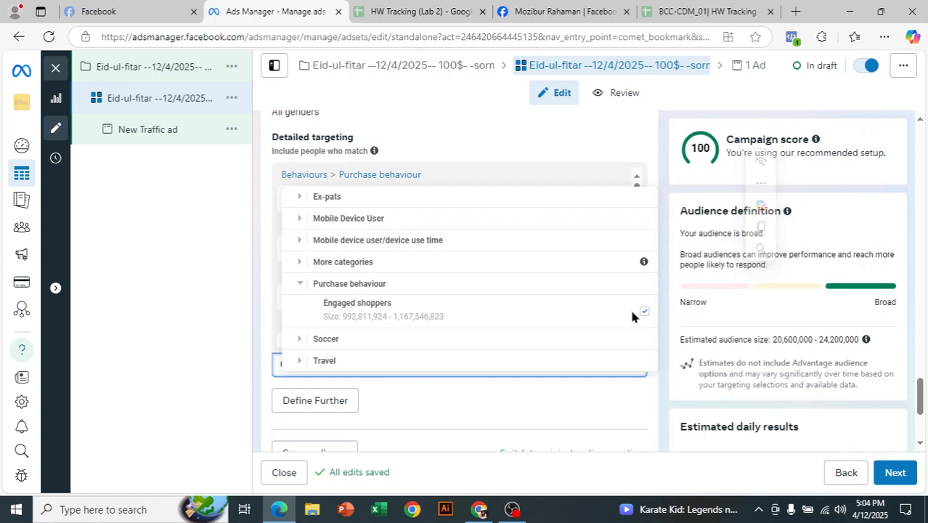
{"action": "mouse_move", "coordinate": [576, 318]}
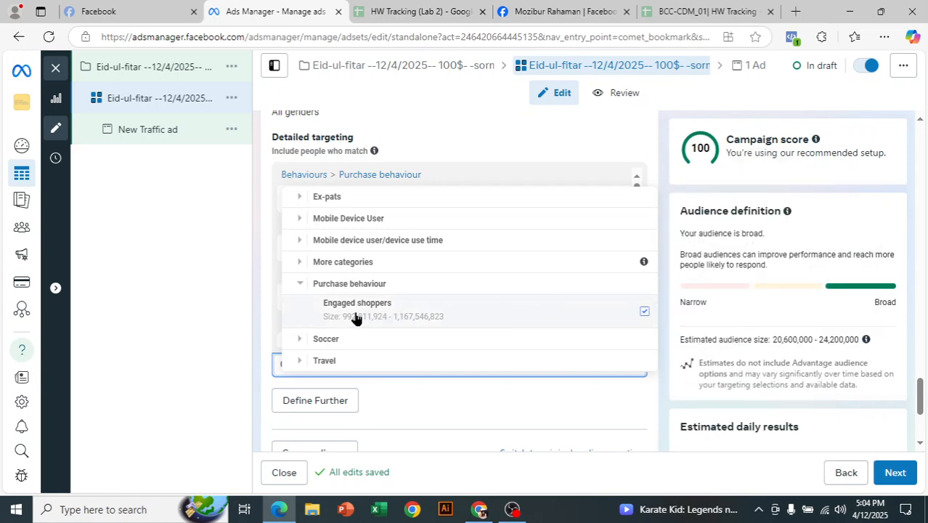
{"action": "mouse_move", "coordinate": [336, 320]}
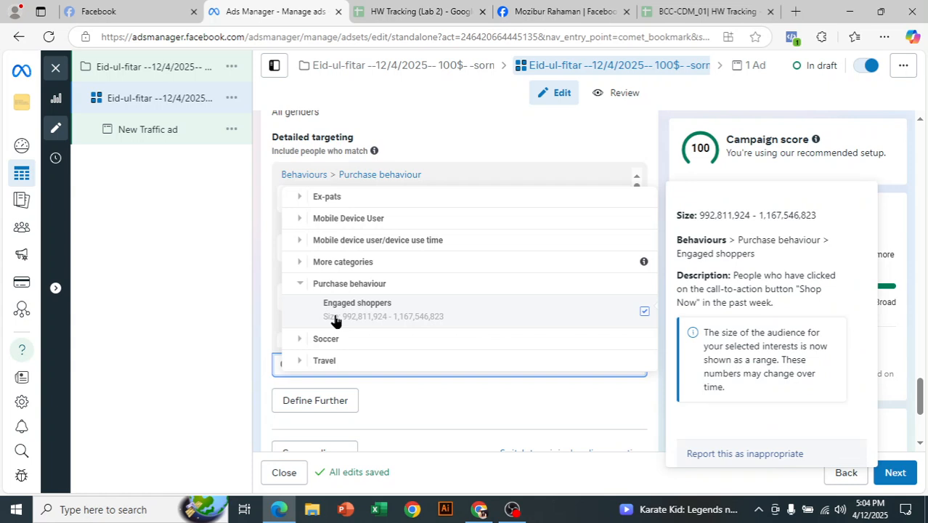
Collapse the Behaviours category, close the category list, and review the selected detailed targeting entries
{"action": "scroll", "coordinate": [335, 320], "scroll_direction": "up", "scroll_amount": 3}
{"action": "scroll", "coordinate": [331, 306], "scroll_direction": "up", "scroll_amount": 1}
{"action": "scroll", "coordinate": [328, 307], "scroll_direction": "up", "scroll_amount": 3}
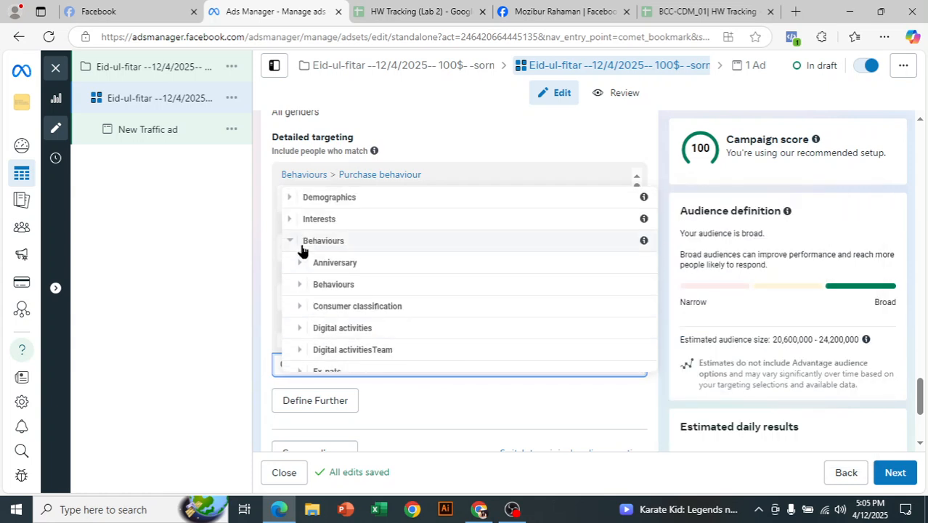
{"action": "left_click", "coordinate": [293, 247]}
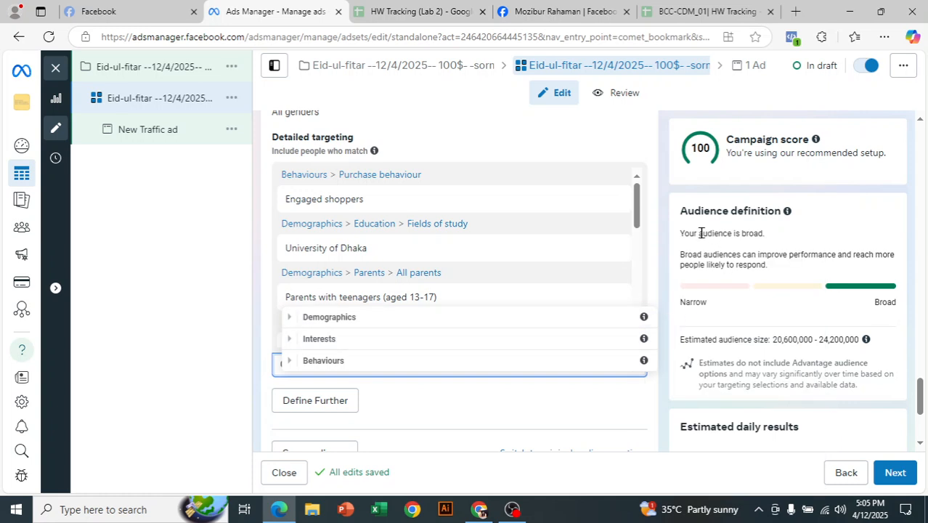
{"action": "scroll", "coordinate": [678, 303], "scroll_direction": "down", "scroll_amount": 1}
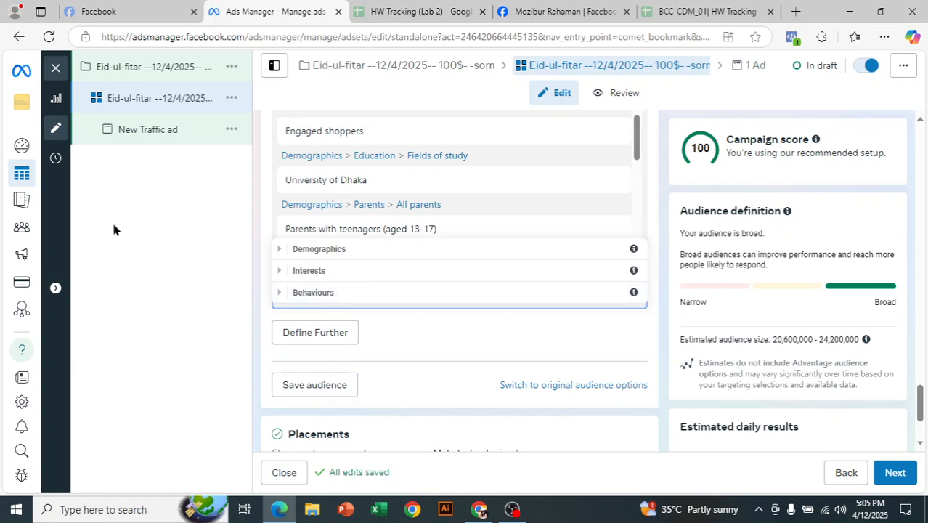
{"action": "left_click", "coordinate": [220, 312]}
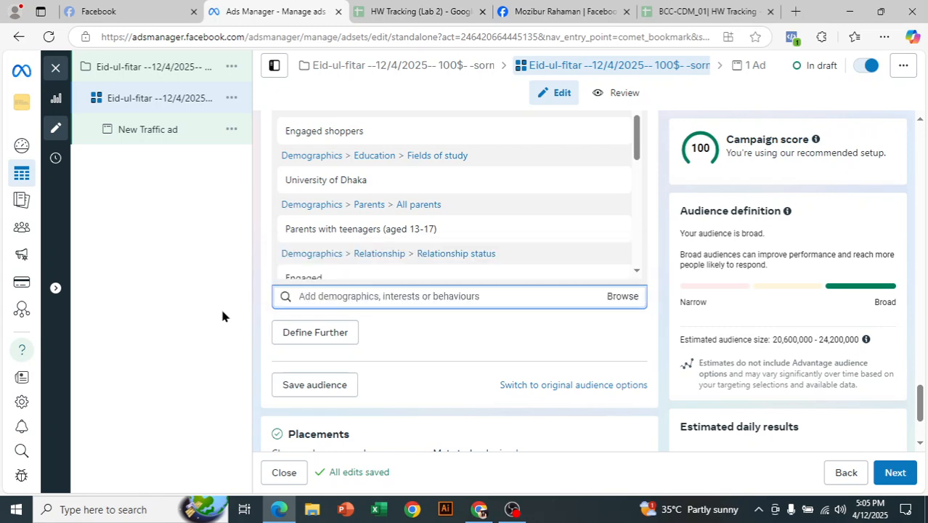
{"action": "scroll", "coordinate": [714, 311], "scroll_direction": "up", "scroll_amount": 1}
{"action": "left_click_drag", "start_coordinate": [640, 206], "coordinate": [630, 369]}
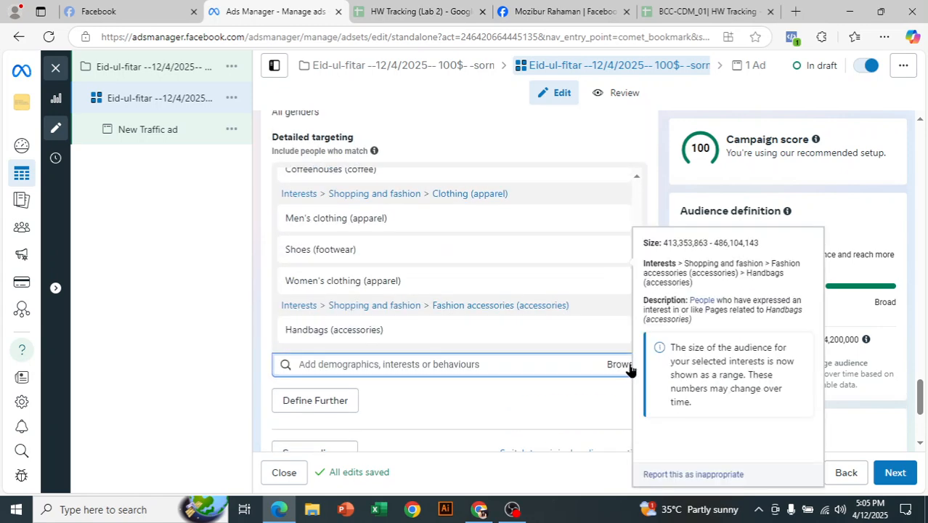
Switch the ad set's placements to Manual placements and look over the device and platform options
{"action": "scroll", "coordinate": [630, 370], "scroll_direction": "down", "scroll_amount": 2}
{"action": "scroll", "coordinate": [537, 287], "scroll_direction": "down", "scroll_amount": 1}
{"action": "mouse_move", "coordinate": [574, 359]}
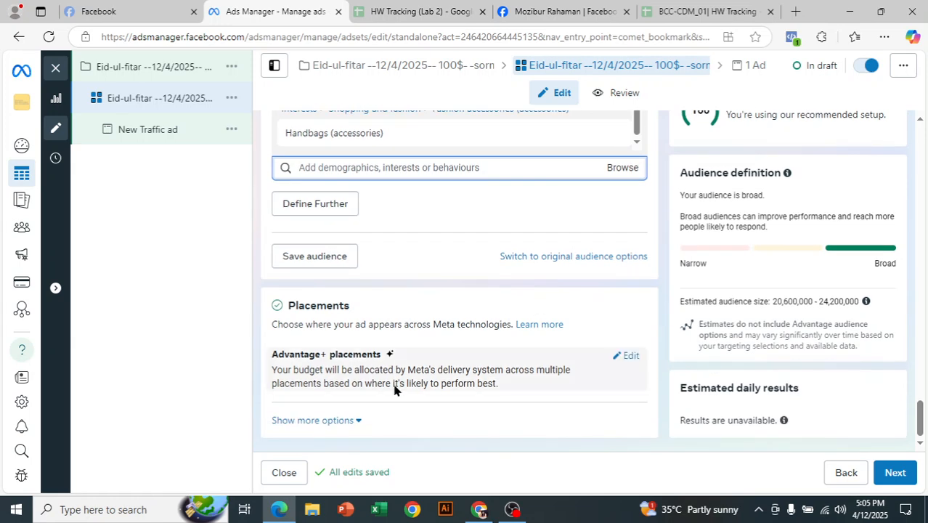
{"action": "left_click", "coordinate": [629, 356]}
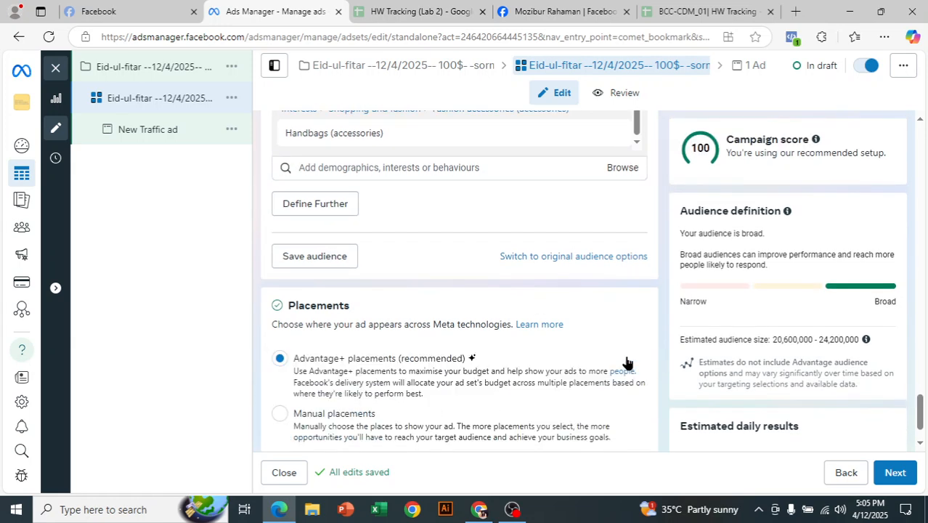
{"action": "scroll", "coordinate": [626, 362], "scroll_direction": "down", "scroll_amount": 1}
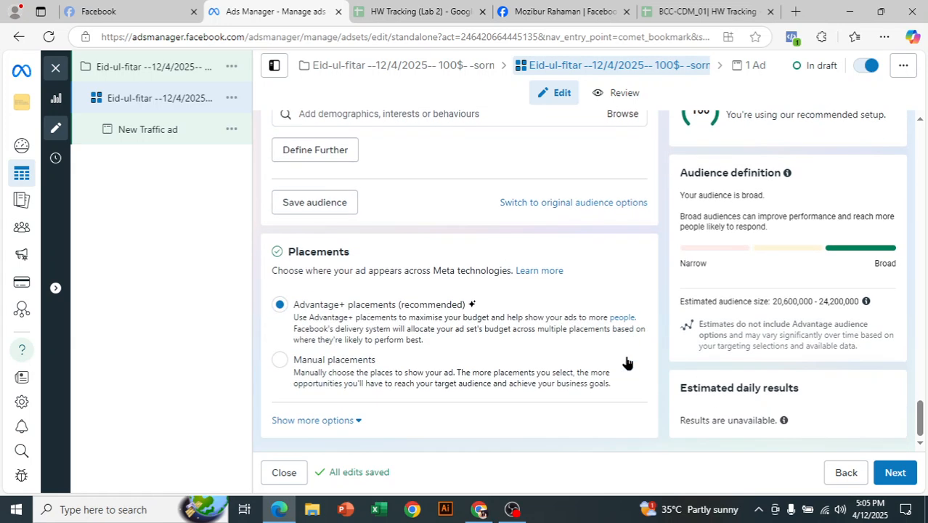
{"action": "left_click", "coordinate": [281, 363]}
{"action": "scroll", "coordinate": [469, 311], "scroll_direction": "down", "scroll_amount": 3}
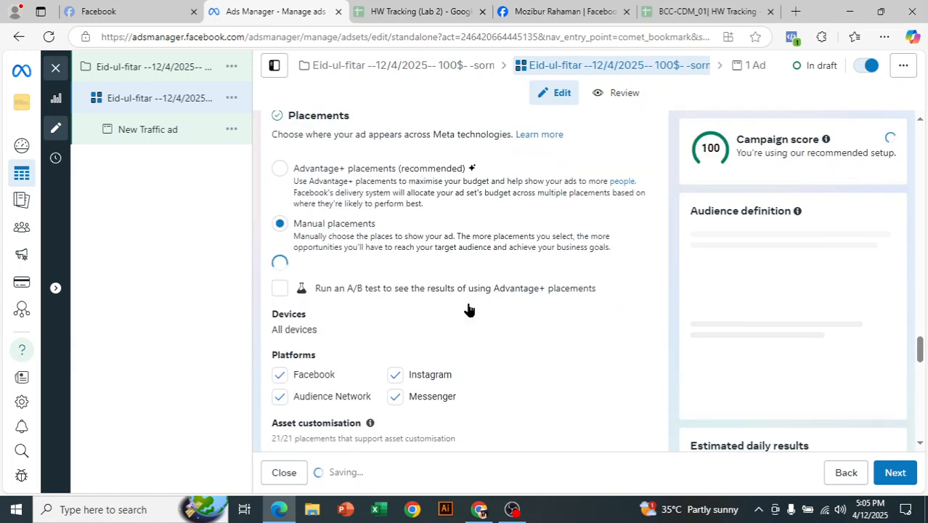
{"action": "scroll", "coordinate": [472, 326], "scroll_direction": "down", "scroll_amount": 1}
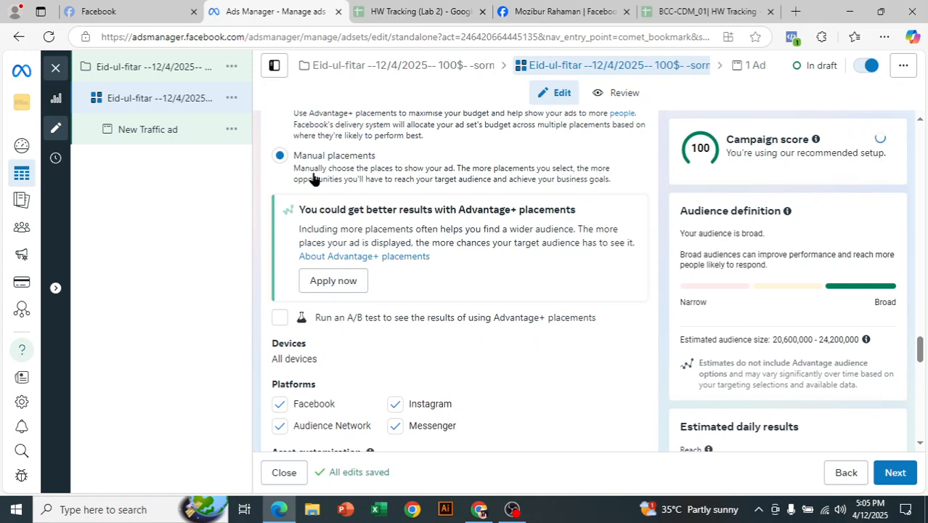
Remove Instagram and Messenger from the ad set's manual placement platforms
{"action": "scroll", "coordinate": [500, 332], "scroll_direction": "down", "scroll_amount": 1}
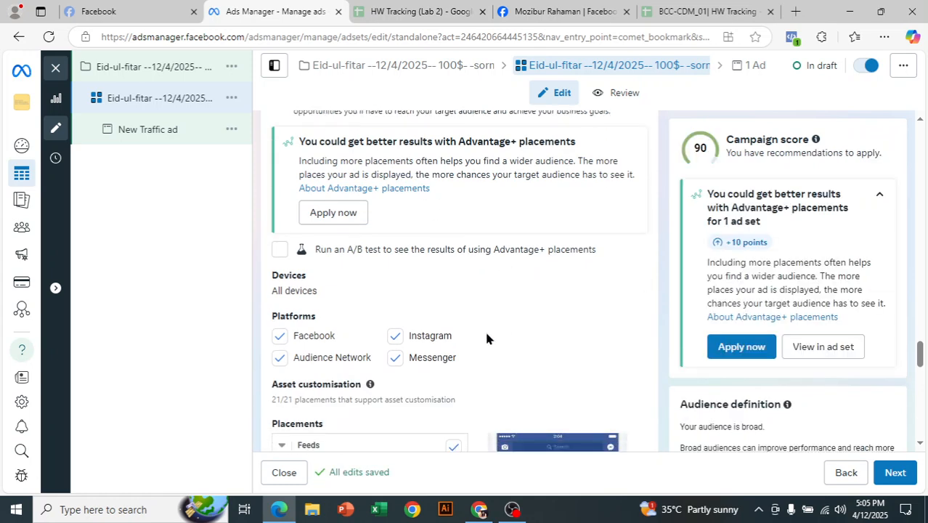
{"action": "left_click", "coordinate": [394, 337]}
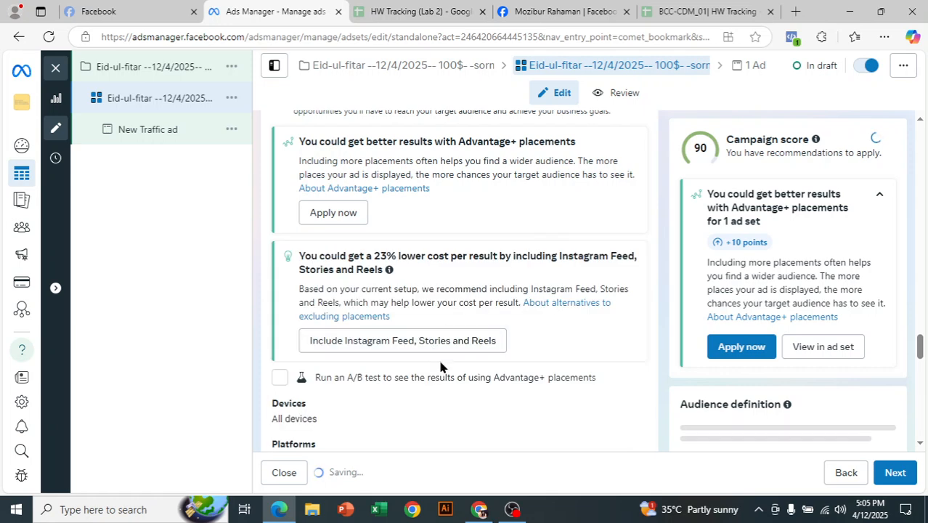
{"action": "scroll", "coordinate": [439, 357], "scroll_direction": "down", "scroll_amount": 3}
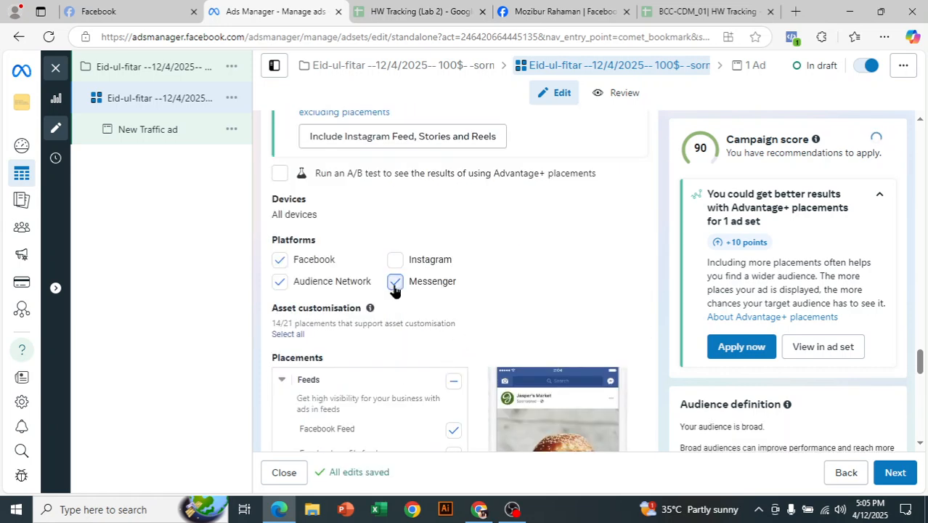
{"action": "left_click", "coordinate": [394, 290]}
Look over the Feeds placements and consult the Facebook page in the other browser tab before returning to the ad set
{"action": "scroll", "coordinate": [434, 335], "scroll_direction": "down", "scroll_amount": 3}
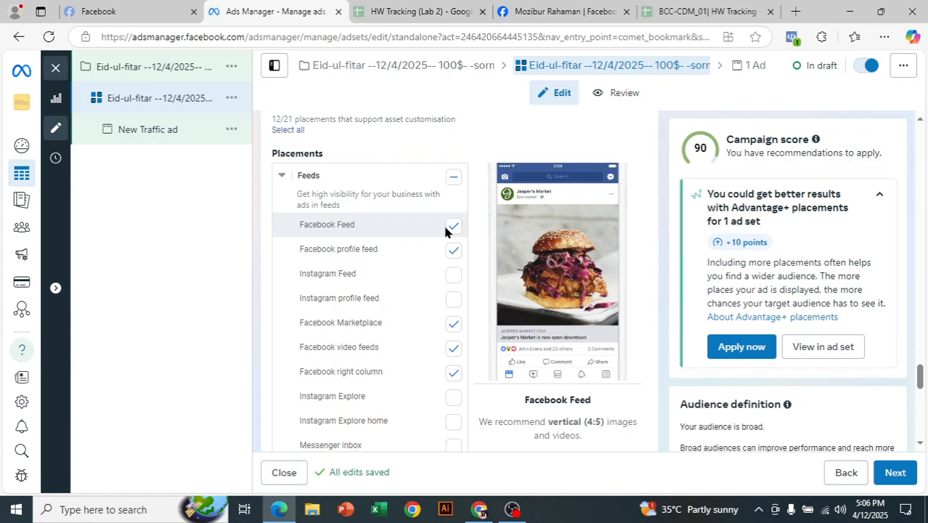
{"action": "left_click", "coordinate": [119, 9]}
{"action": "left_click", "coordinate": [258, 10]}
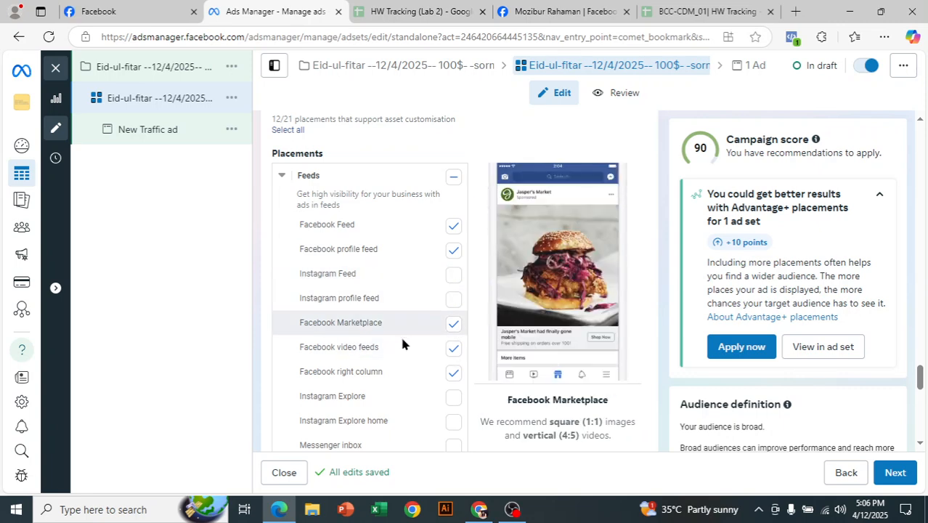
Include Instagram Stories among the Stories and Reels placements
{"action": "scroll", "coordinate": [401, 334], "scroll_direction": "down", "scroll_amount": 2}
{"action": "scroll", "coordinate": [359, 356], "scroll_direction": "down", "scroll_amount": 1}
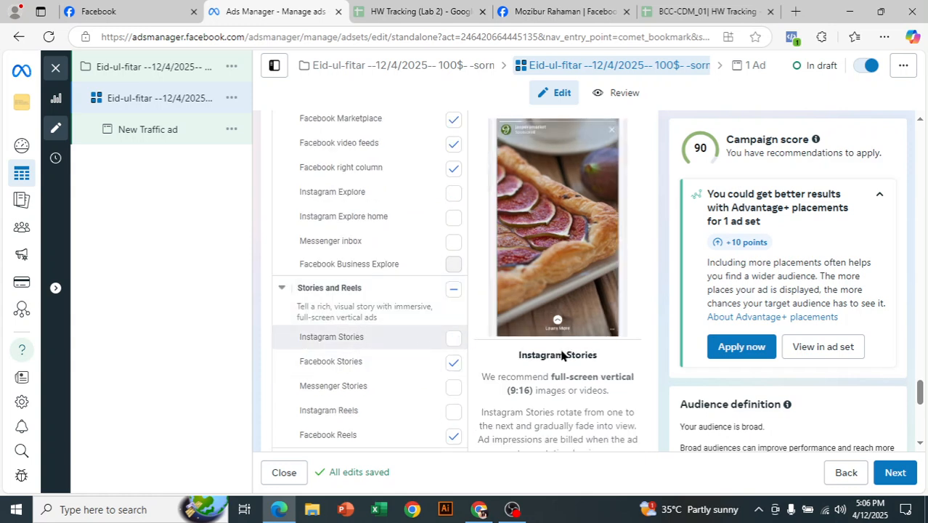
{"action": "scroll", "coordinate": [494, 348], "scroll_direction": "up", "scroll_amount": 1}
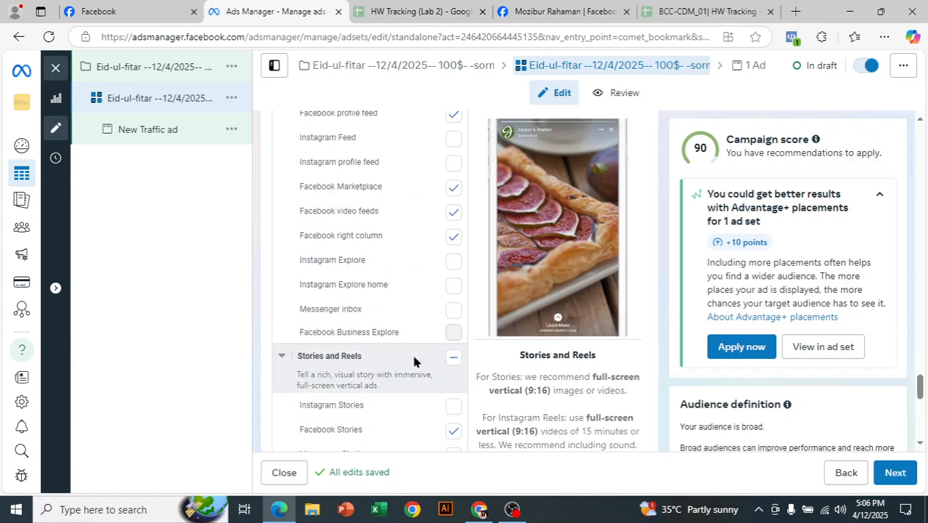
{"action": "left_click", "coordinate": [452, 410]}
{"action": "scroll", "coordinate": [360, 403], "scroll_direction": "down", "scroll_amount": 2}
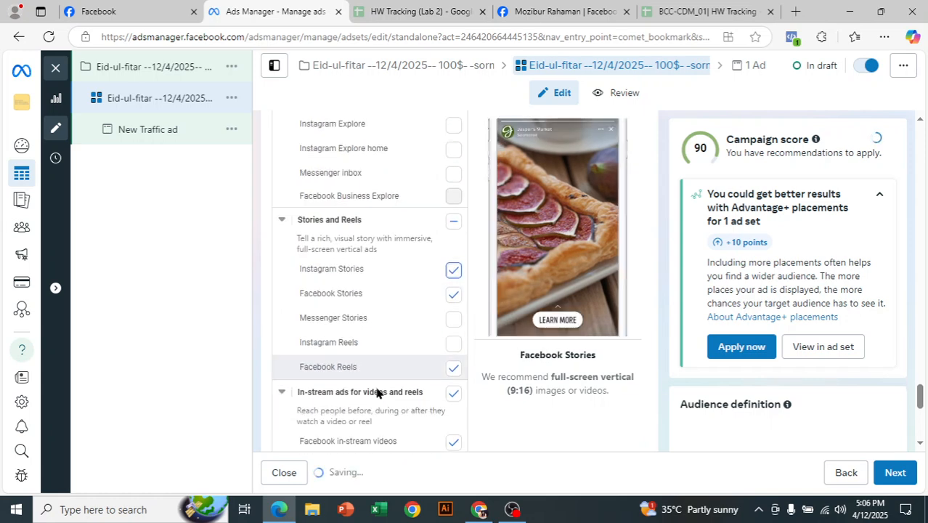
Review the in-stream, search results and messages placements, and recheck the Manual placements option and the selected platforms
{"action": "scroll", "coordinate": [405, 406], "scroll_direction": "down", "scroll_amount": 4}
{"action": "scroll", "coordinate": [409, 405], "scroll_direction": "up", "scroll_amount": 1}
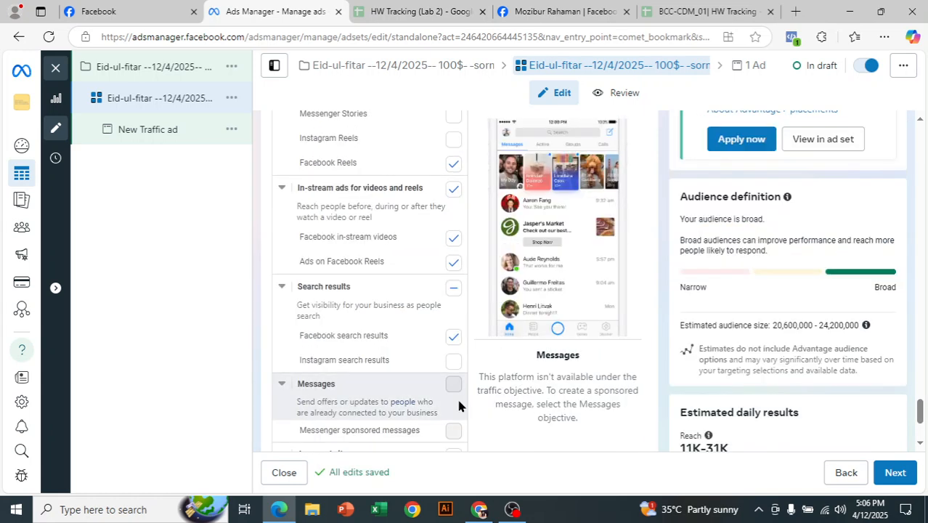
{"action": "scroll", "coordinate": [431, 367], "scroll_direction": "up", "scroll_amount": 4}
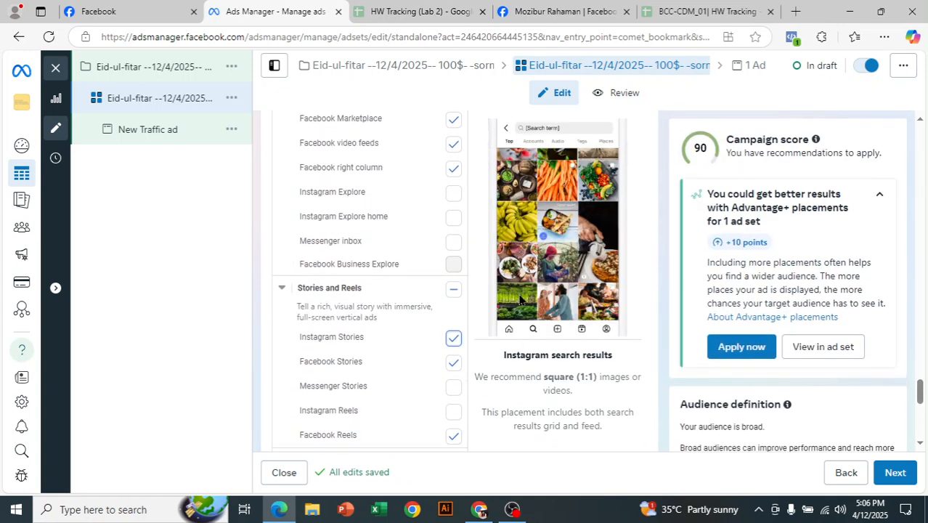
{"action": "scroll", "coordinate": [425, 338], "scroll_direction": "up", "scroll_amount": 7}
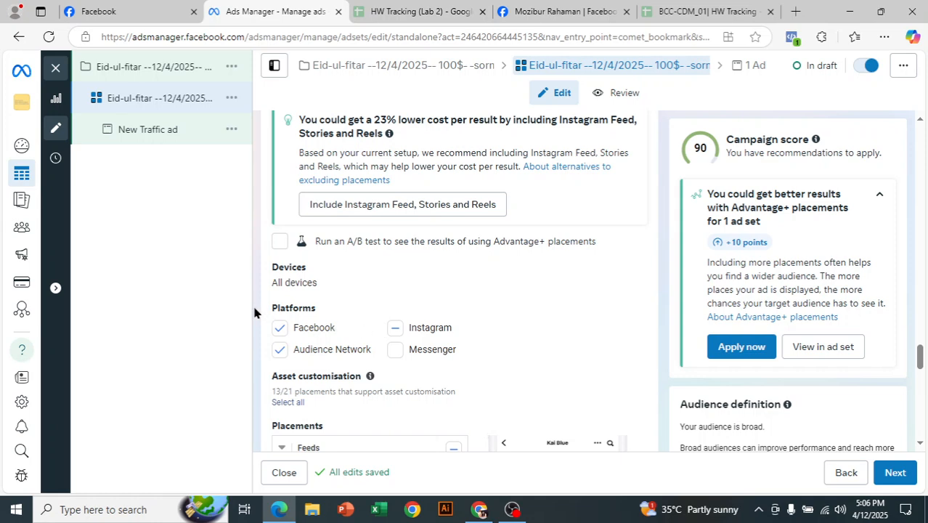
{"action": "scroll", "coordinate": [290, 313], "scroll_direction": "up", "scroll_amount": 4}
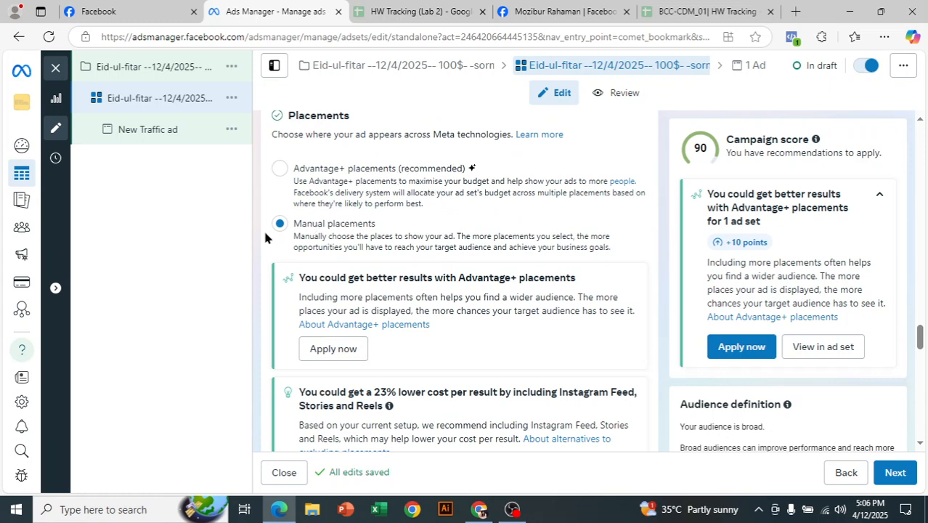
{"action": "scroll", "coordinate": [298, 221], "scroll_direction": "down", "scroll_amount": 4}
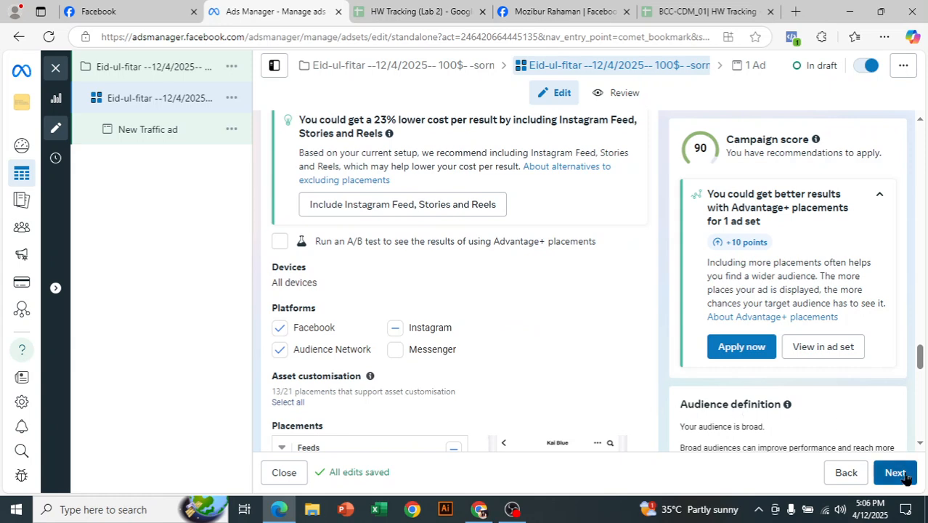
{"action": "scroll", "coordinate": [425, 326], "scroll_direction": "up", "scroll_amount": 3}
{"action": "scroll", "coordinate": [278, 186], "scroll_direction": "up", "scroll_amount": 1}
{"action": "scroll", "coordinate": [408, 276], "scroll_direction": "down", "scroll_amount": 3}
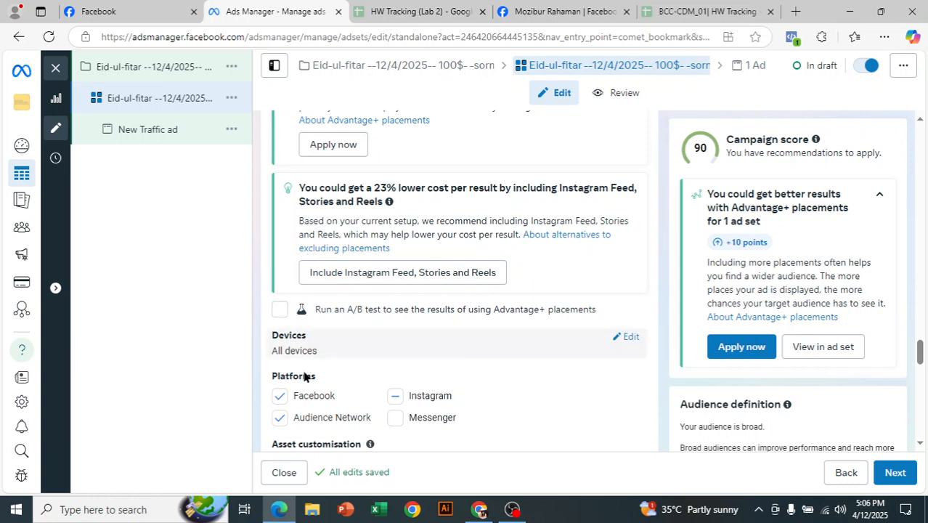
{"action": "scroll", "coordinate": [608, 373], "scroll_direction": "down", "scroll_amount": 2}
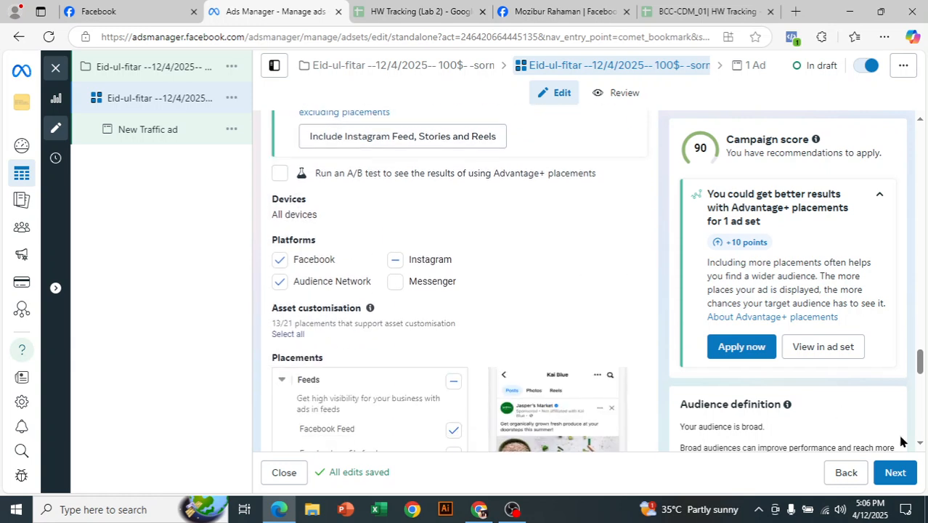
Proceed to the ad level and rename the ad as "Eid-ul-fitar --12/4/2025-- 100$-" followed by the person's name
{"action": "left_click", "coordinate": [896, 472]}
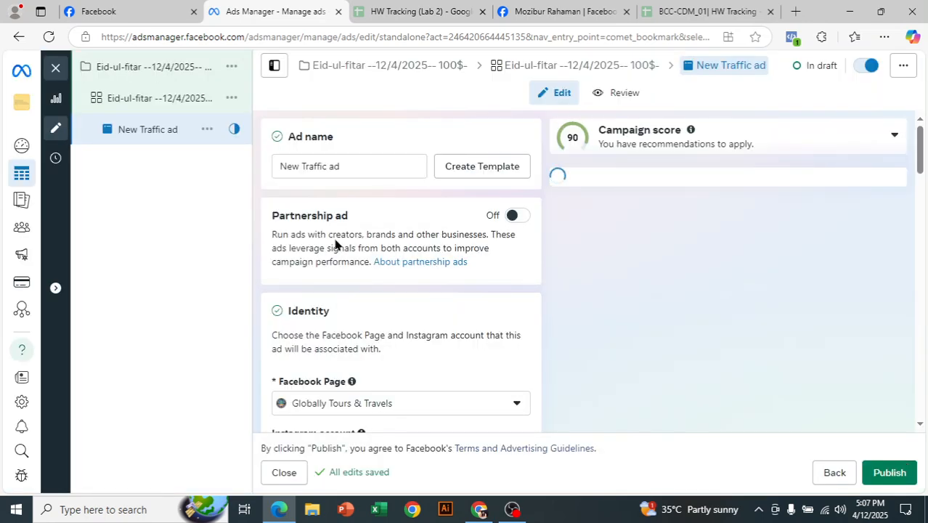
{"action": "left_click", "coordinate": [365, 171]}
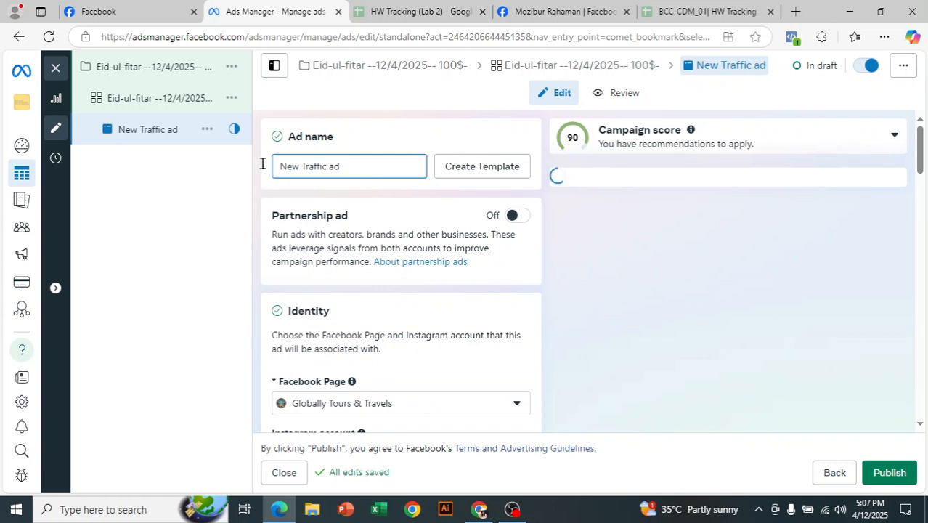
{"action": "key", "text": "ctrl+a"}
{"action": "key", "text": "BackSpace"}
{"action": "type", "text": "Eid-ul-fitar --12/4/2025-- 100$- Sormila"}
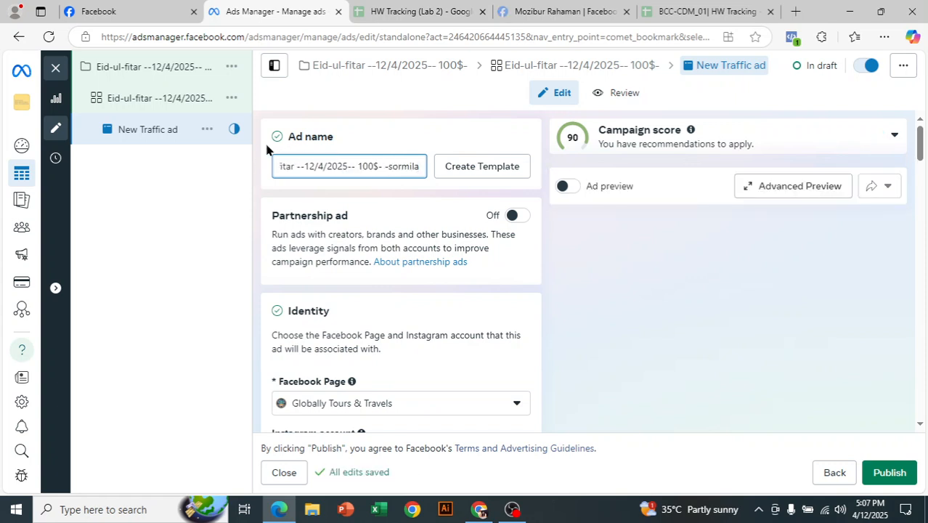
Examine the Facebook Pages available for the ad's identity and the choices offered for its Ad setup
{"action": "scroll", "coordinate": [433, 276], "scroll_direction": "down", "scroll_amount": 2}
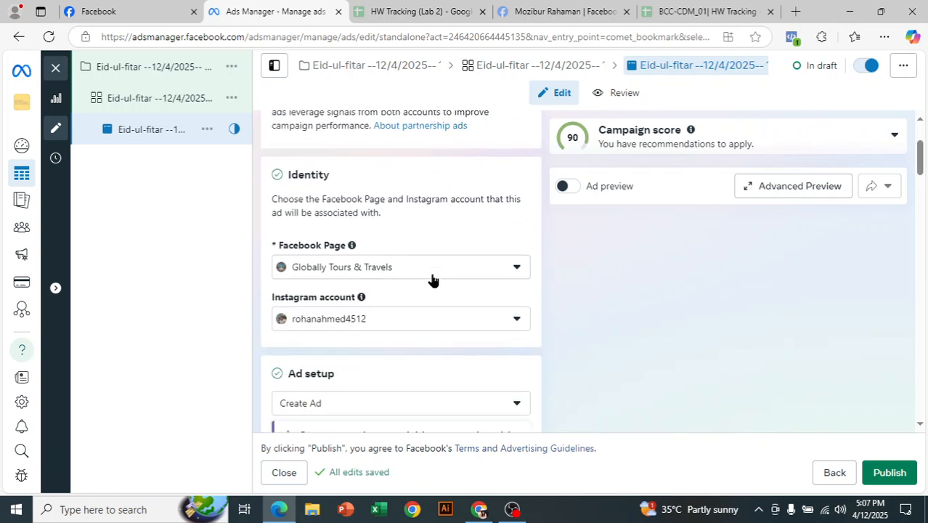
{"action": "scroll", "coordinate": [433, 279], "scroll_direction": "down", "scroll_amount": 1}
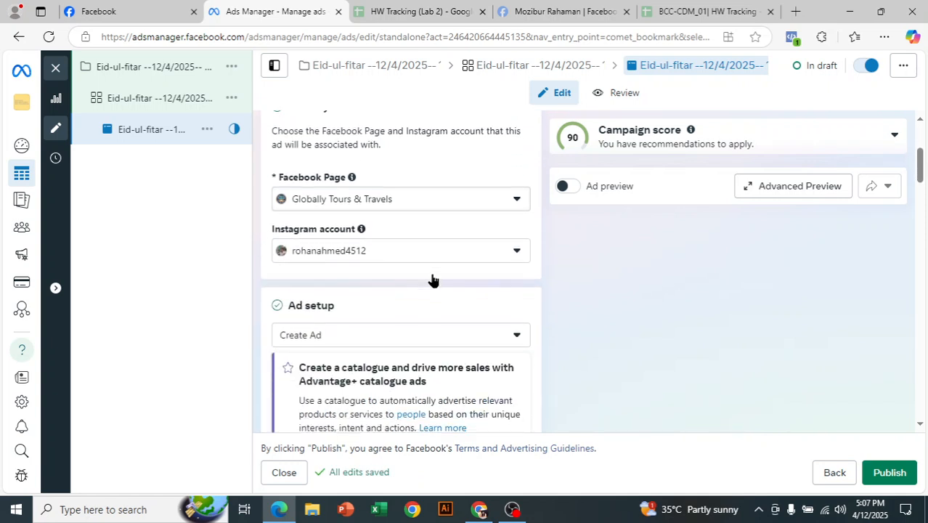
{"action": "left_click", "coordinate": [367, 206]}
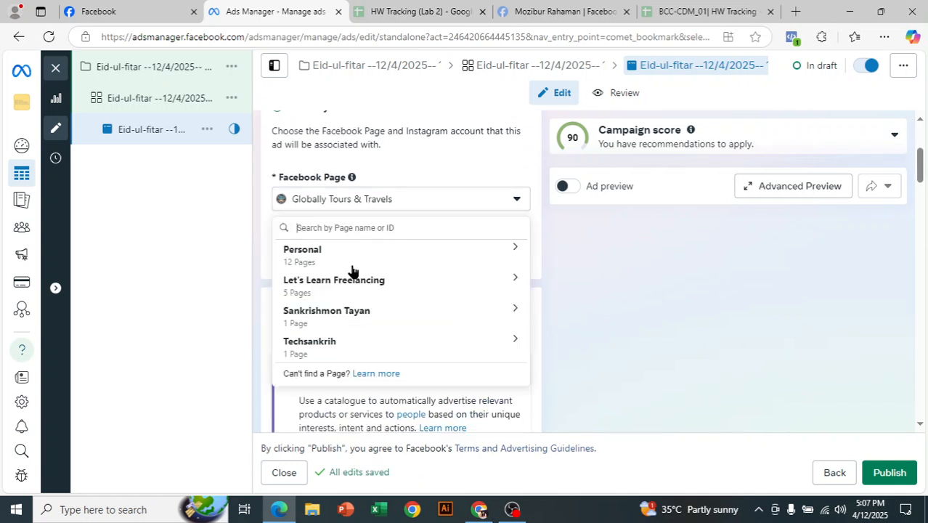
{"action": "left_click", "coordinate": [226, 229]}
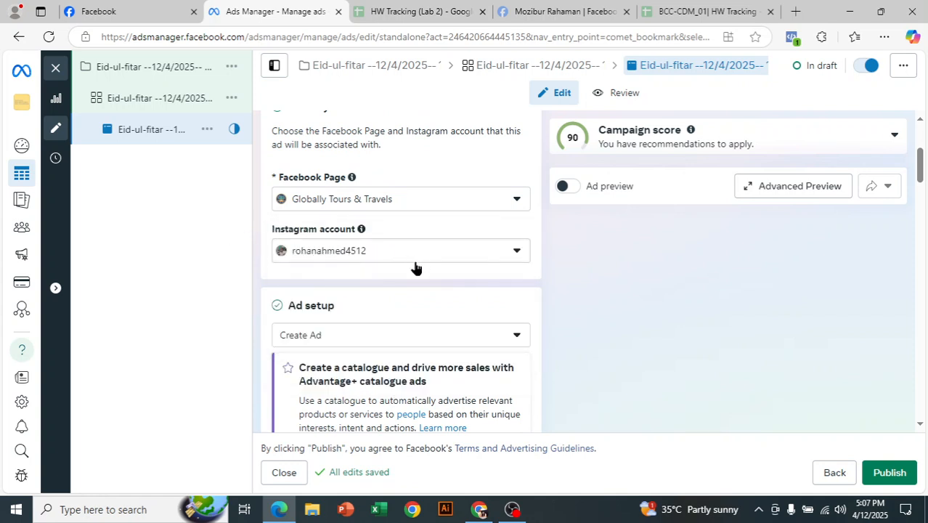
{"action": "scroll", "coordinate": [415, 268], "scroll_direction": "down", "scroll_amount": 2}
{"action": "left_click", "coordinate": [371, 199]}
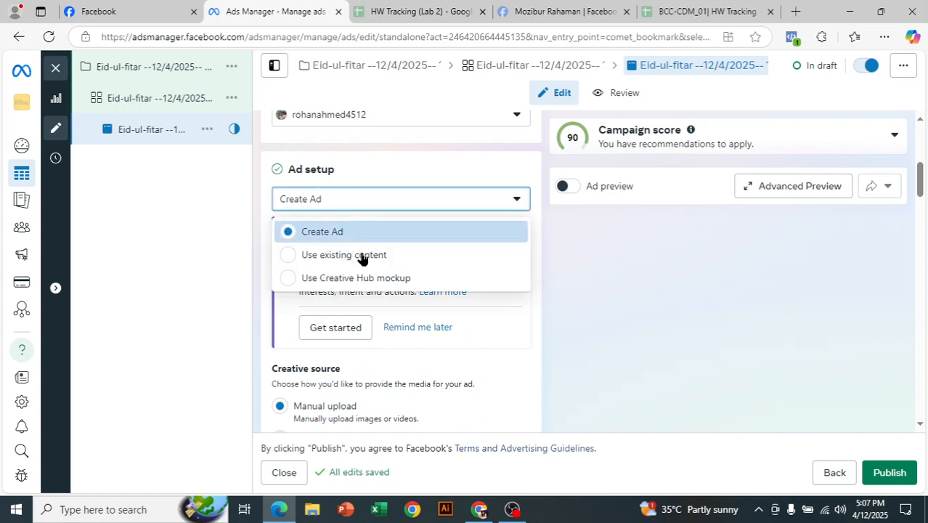
{"action": "left_click", "coordinate": [203, 251]}
Review the ad's creative source, format, multi-advertiser and destination settings
{"action": "scroll", "coordinate": [353, 320], "scroll_direction": "down", "scroll_amount": 2}
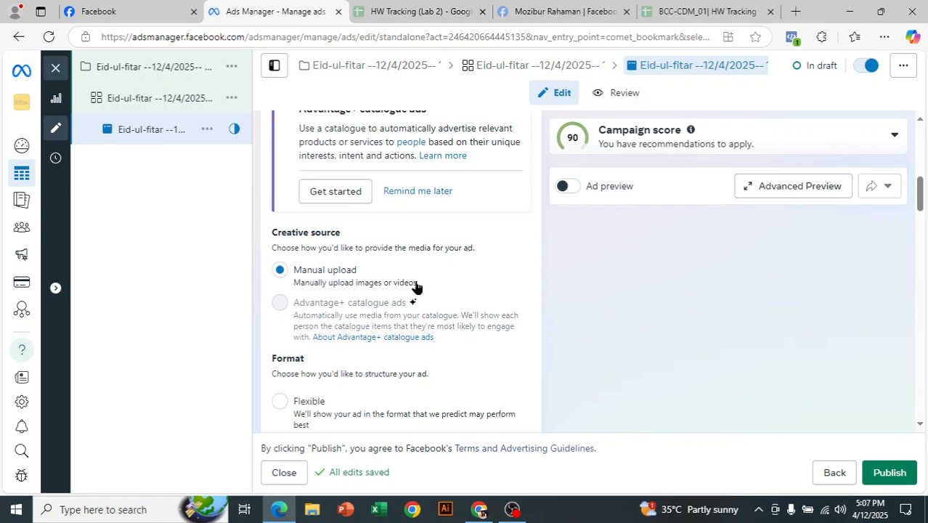
{"action": "scroll", "coordinate": [482, 289], "scroll_direction": "down", "scroll_amount": 2}
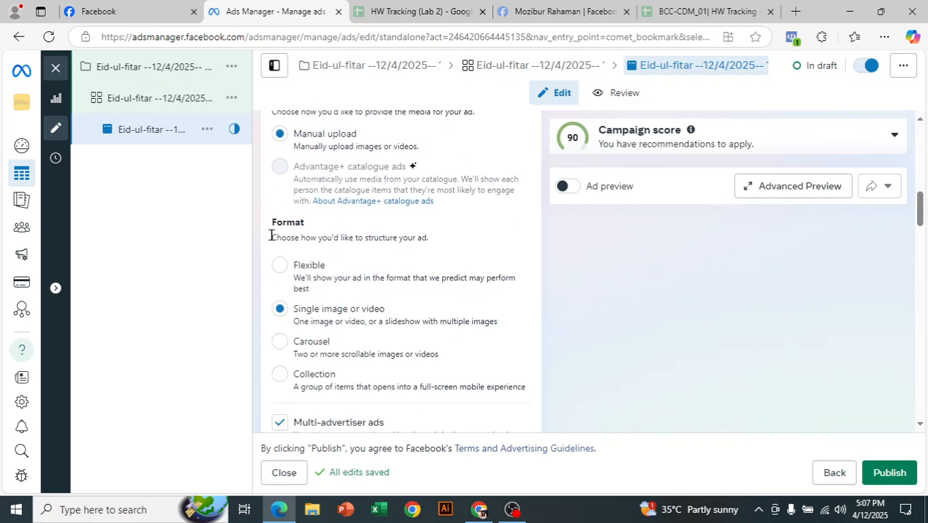
{"action": "scroll", "coordinate": [332, 256], "scroll_direction": "down", "scroll_amount": 1}
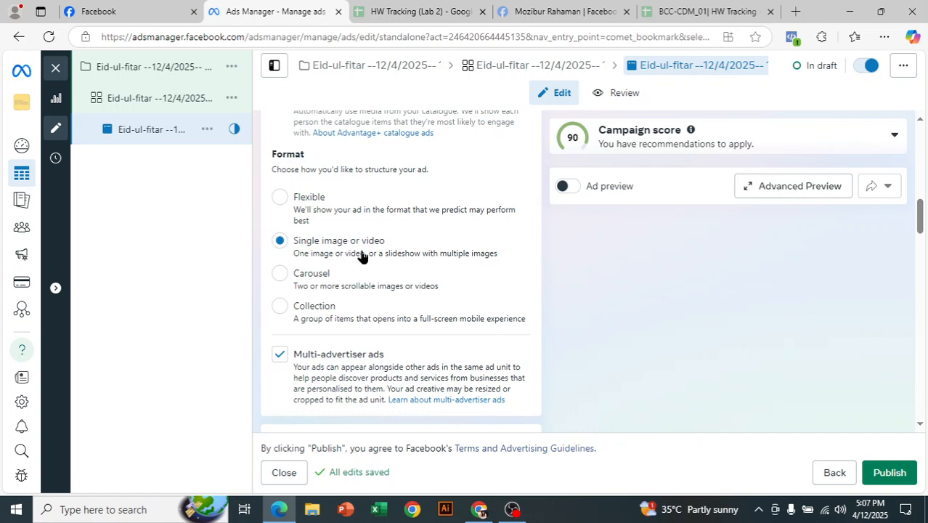
{"action": "scroll", "coordinate": [370, 258], "scroll_direction": "down", "scroll_amount": 3}
{"action": "scroll", "coordinate": [390, 288], "scroll_direction": "down", "scroll_amount": 1}
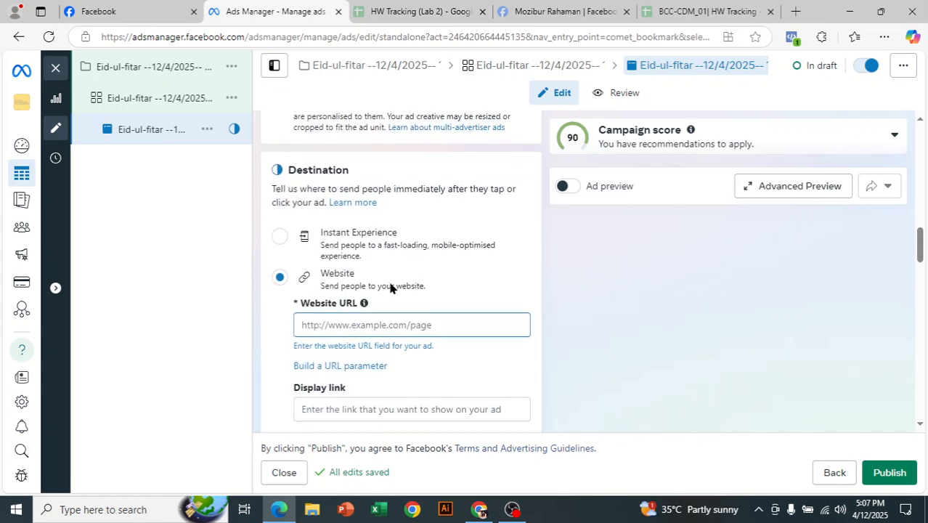
Open daraz.com in a new browser tab to look for a destination website URL for the ad
{"action": "left_click", "coordinate": [376, 329]}
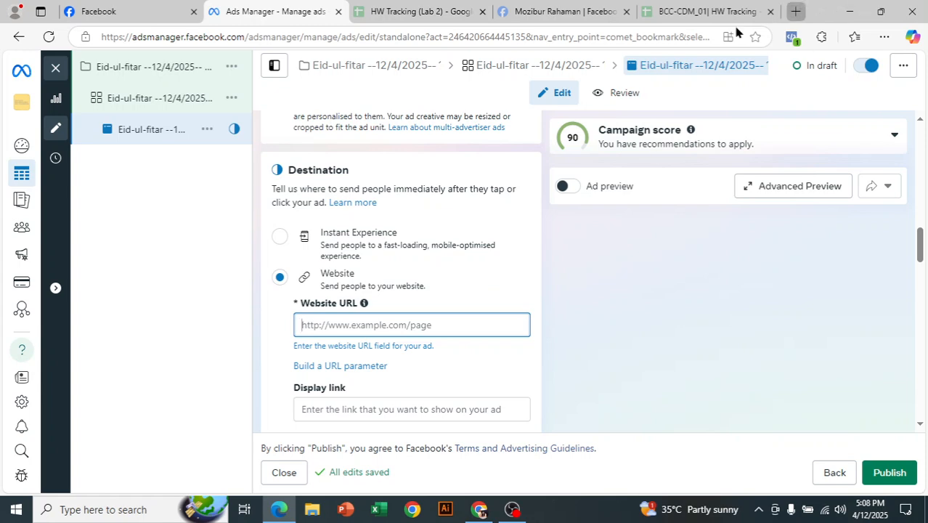
{"action": "key", "text": "ctrl+t"}
{"action": "type", "text": "dar"}
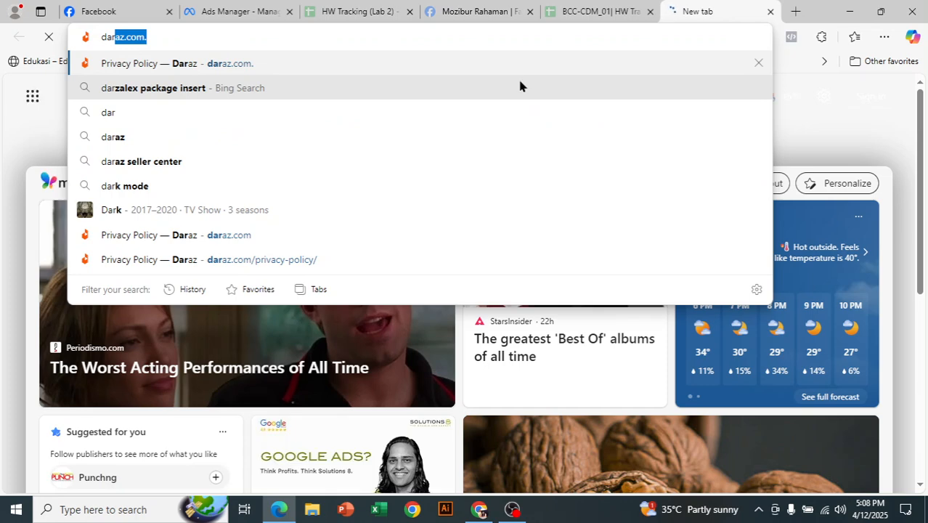
{"action": "key", "text": "Return"}
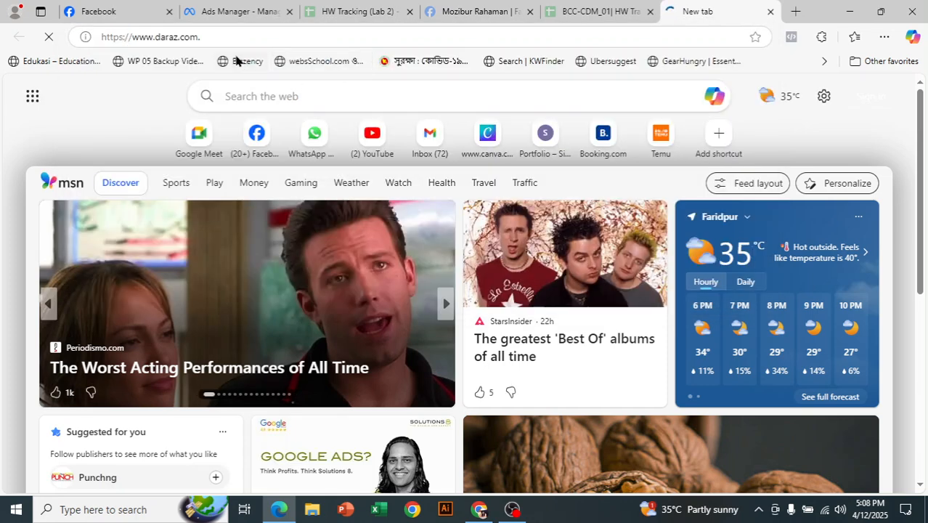
{"action": "left_click", "coordinate": [244, 39]}
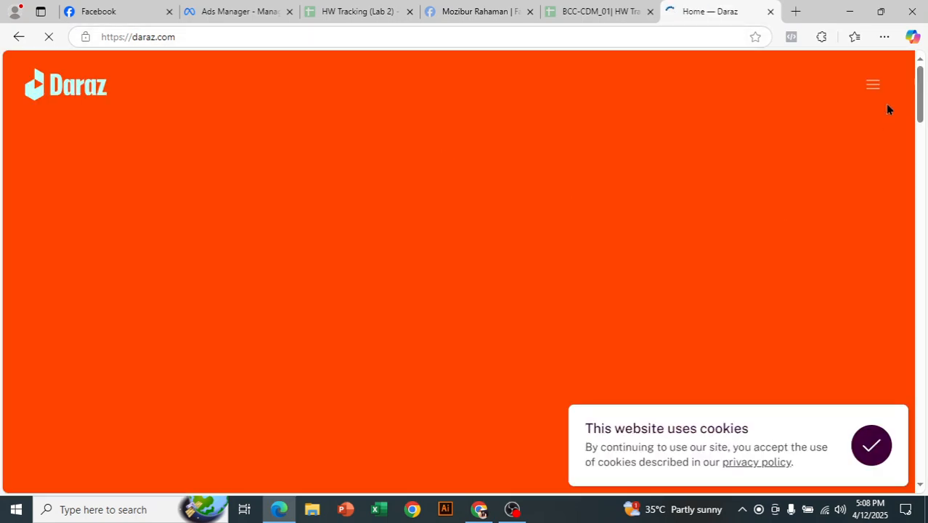
Open the Bangladesh market page from Daraz's site navigation and look through its content
{"action": "left_click", "coordinate": [873, 87]}
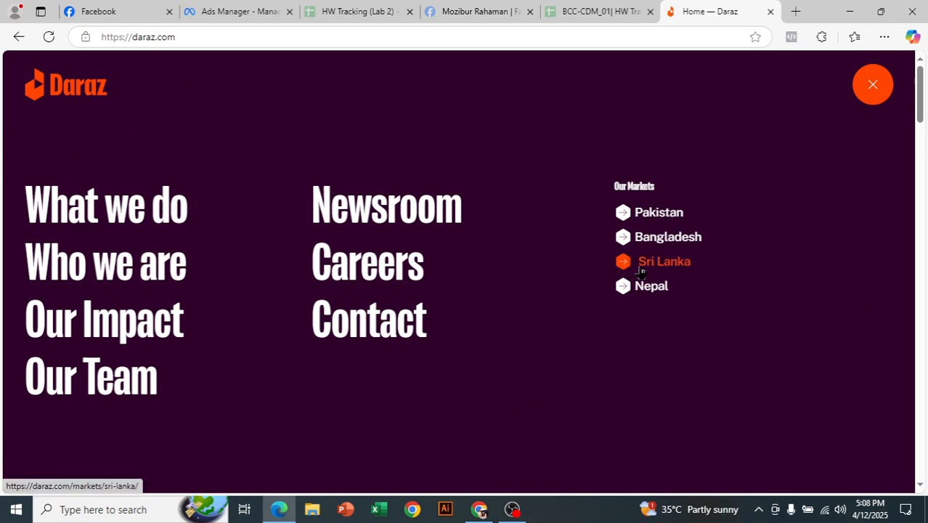
{"action": "left_click", "coordinate": [653, 240]}
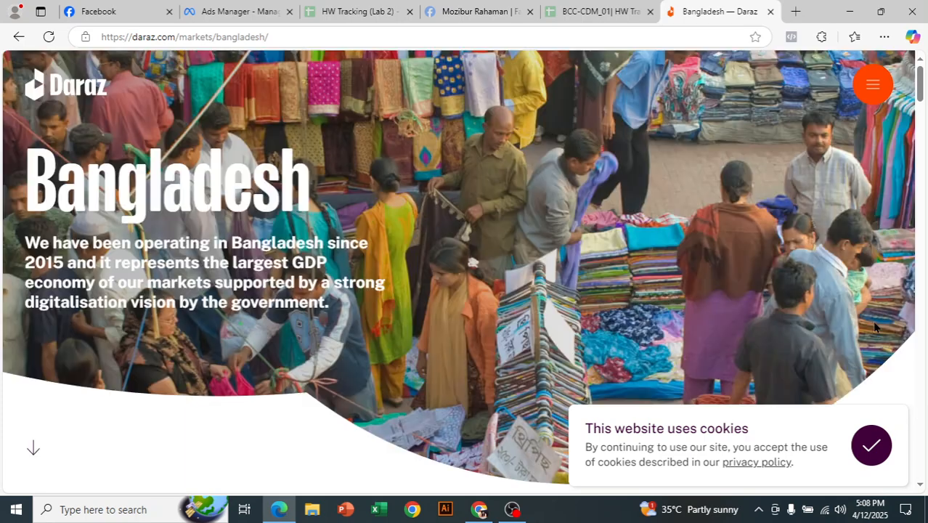
{"action": "scroll", "coordinate": [383, 211], "scroll_direction": "down", "scroll_amount": 10}
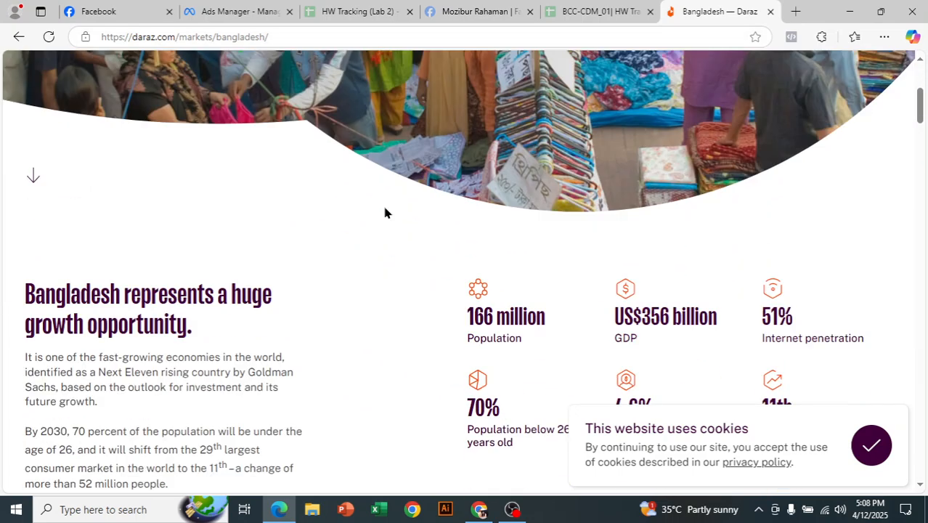
{"action": "scroll", "coordinate": [390, 216], "scroll_direction": "down", "scroll_amount": 8}
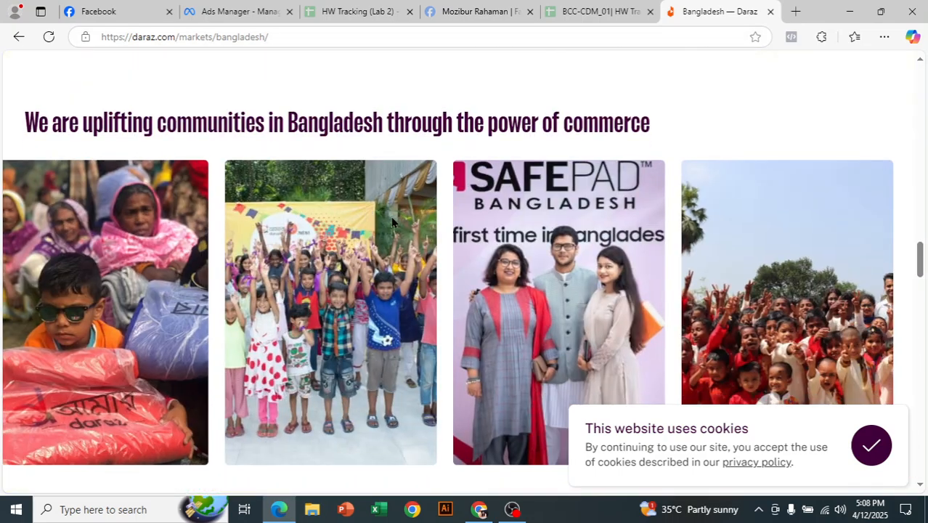
{"action": "scroll", "coordinate": [538, 301], "scroll_direction": "down", "scroll_amount": 12}
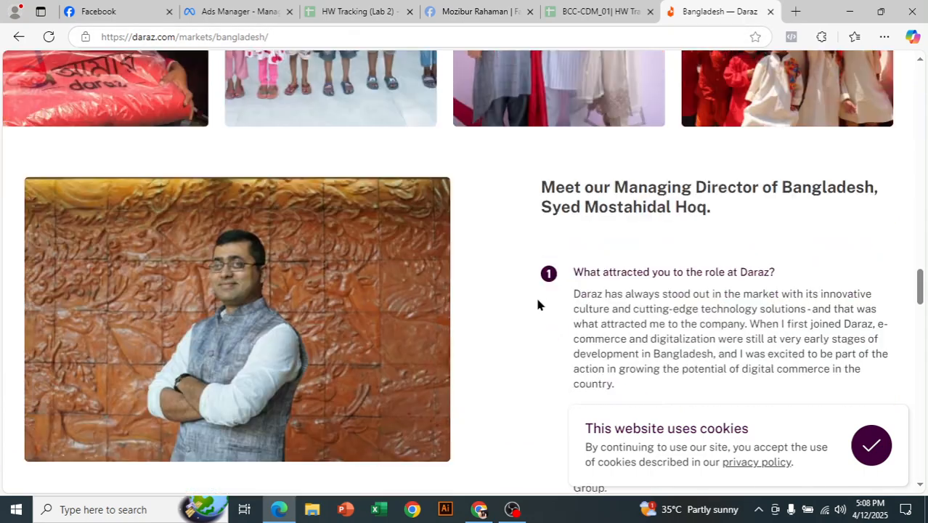
{"action": "scroll", "coordinate": [537, 356], "scroll_direction": "down", "scroll_amount": 12}
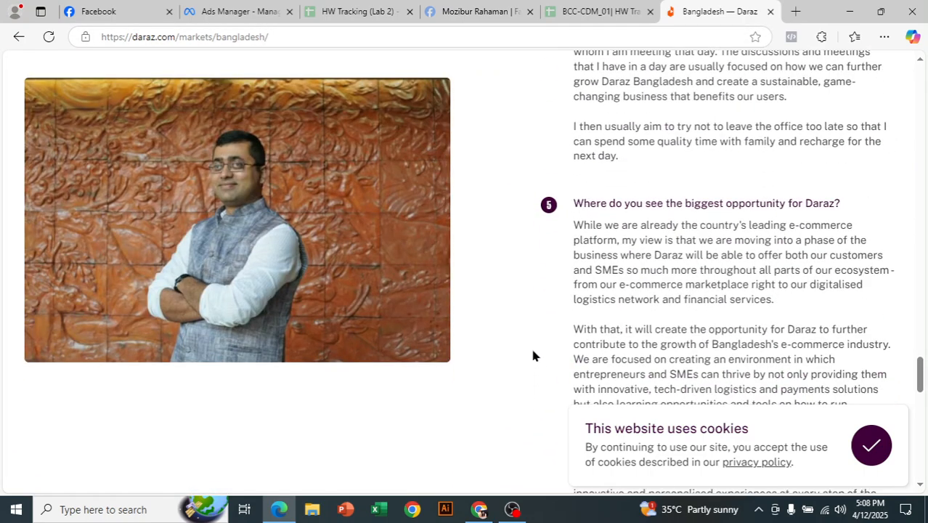
{"action": "scroll", "coordinate": [503, 316], "scroll_direction": "up", "scroll_amount": 5}
{"action": "scroll", "coordinate": [298, 167], "scroll_direction": "up", "scroll_amount": 1}
{"action": "left_click", "coordinate": [219, 37]}
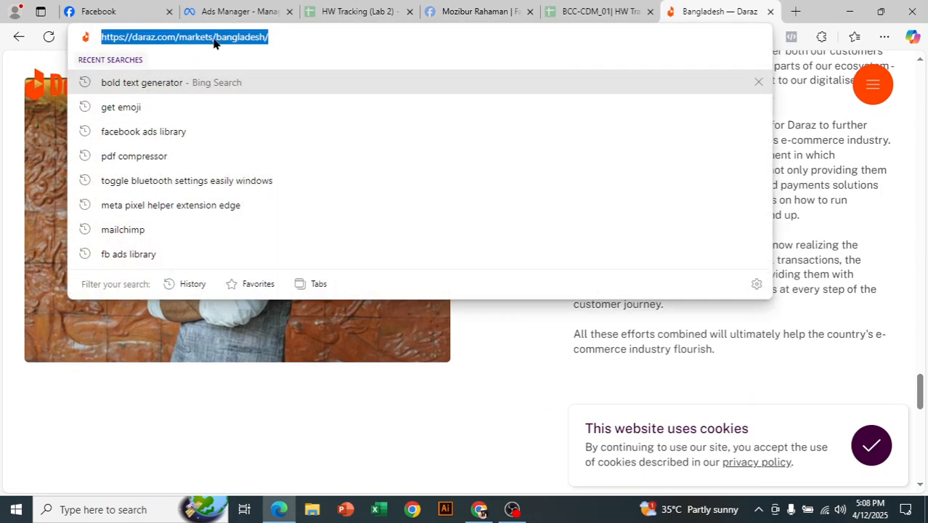
{"action": "right_click", "coordinate": [215, 39]}
{"action": "left_click", "coordinate": [254, 170]}
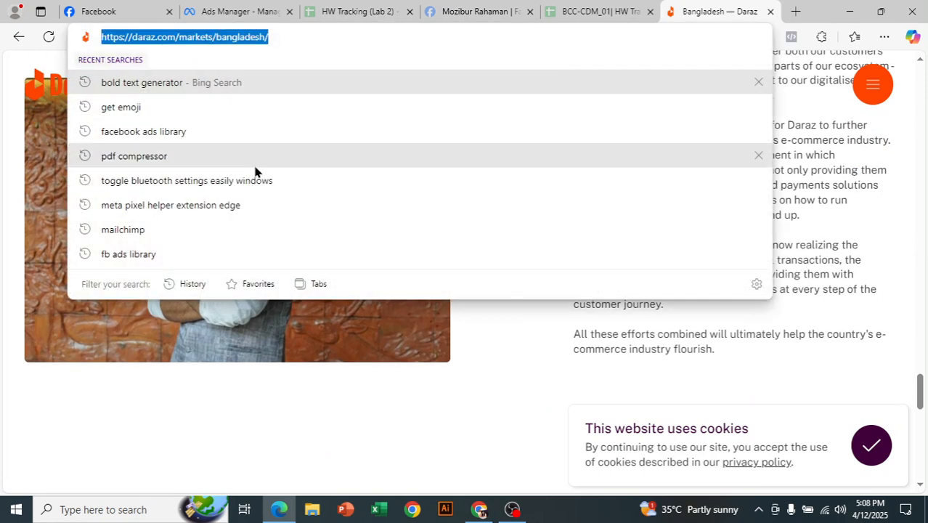
{"action": "left_click", "coordinate": [203, 10]}
{"action": "right_click", "coordinate": [317, 328]}
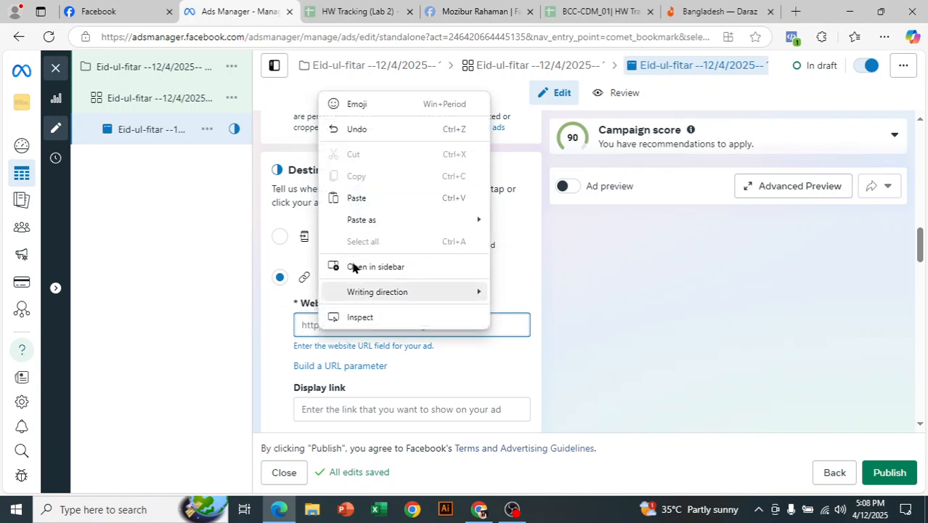
{"action": "left_click", "coordinate": [359, 197]}
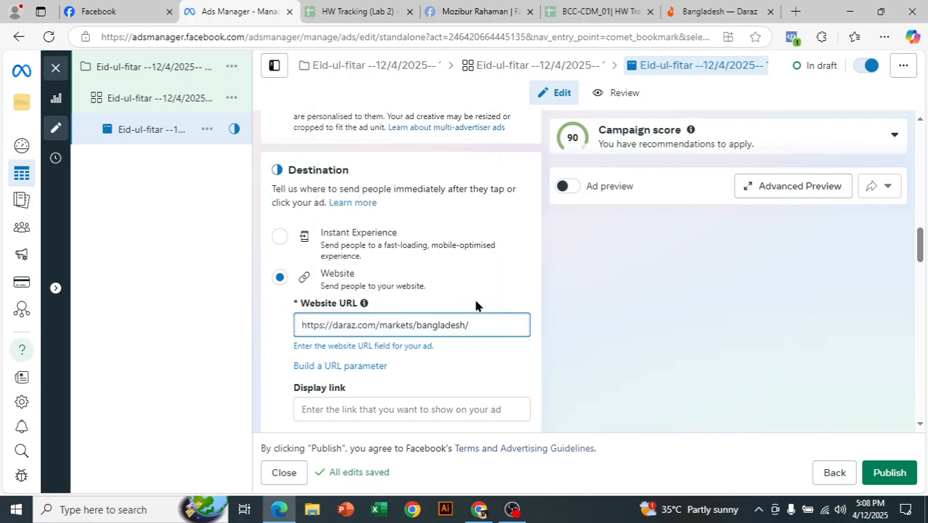
{"action": "scroll", "coordinate": [460, 294], "scroll_direction": "down", "scroll_amount": 1}
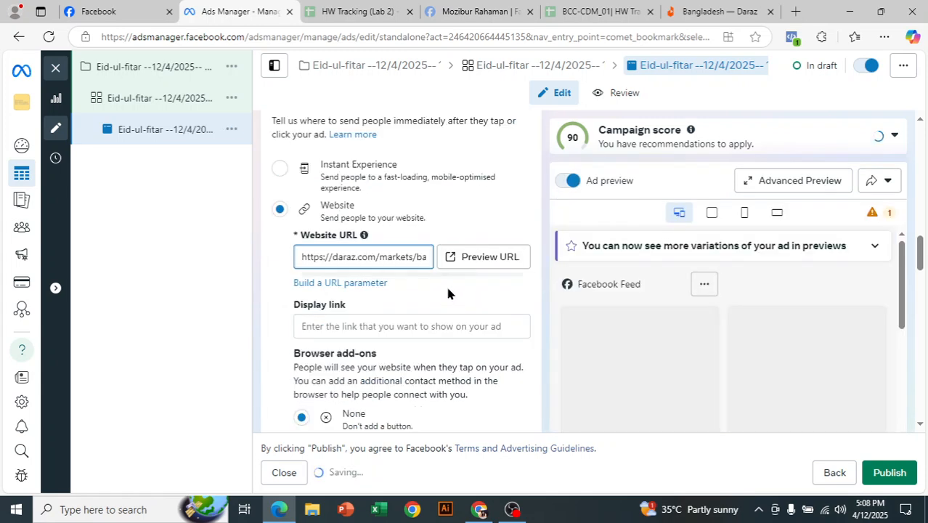
Dismiss the Meta pixel notice under the website URL and review the remaining destination options through to the ad creative settings
{"action": "mouse_move", "coordinate": [773, 13]}
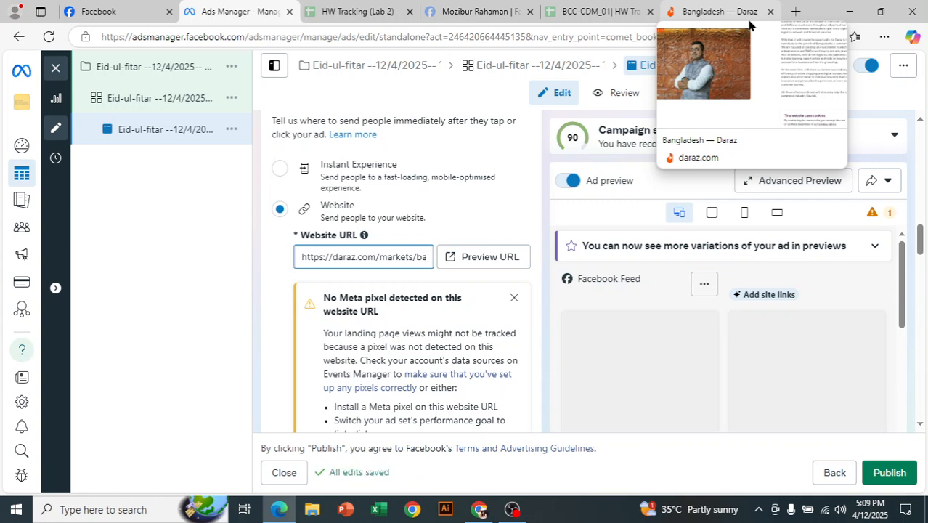
{"action": "left_click", "coordinate": [513, 299]}
{"action": "scroll", "coordinate": [503, 294], "scroll_direction": "down", "scroll_amount": 4}
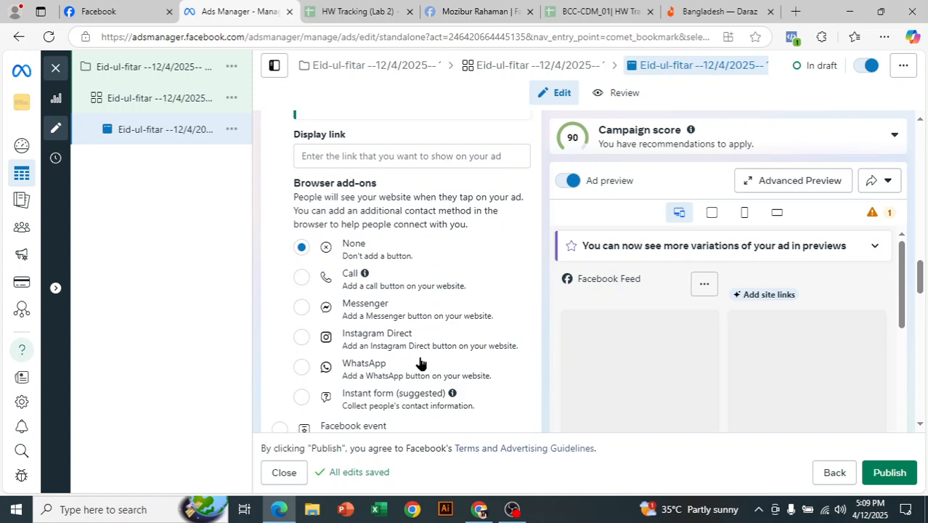
{"action": "scroll", "coordinate": [419, 288], "scroll_direction": "down", "scroll_amount": 1}
{"action": "scroll", "coordinate": [417, 288], "scroll_direction": "down", "scroll_amount": 4}
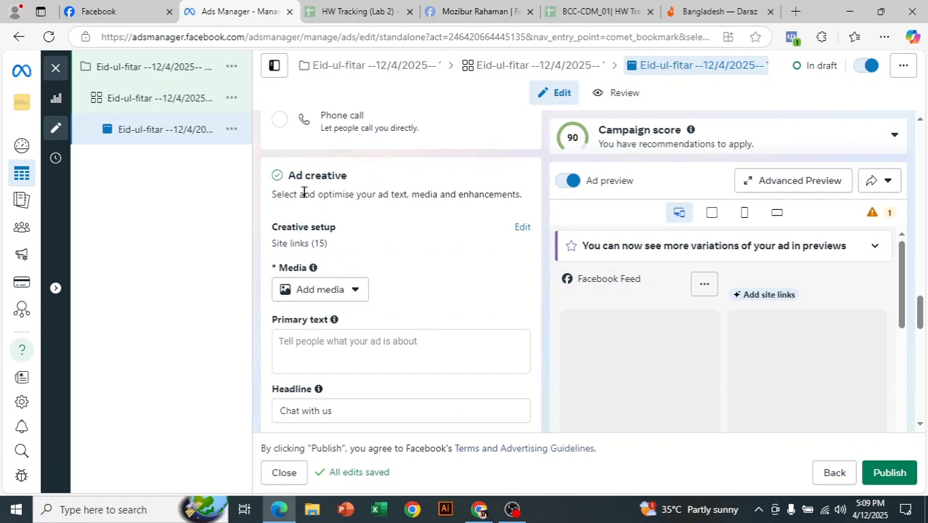
{"action": "scroll", "coordinate": [416, 270], "scroll_direction": "down", "scroll_amount": 1}
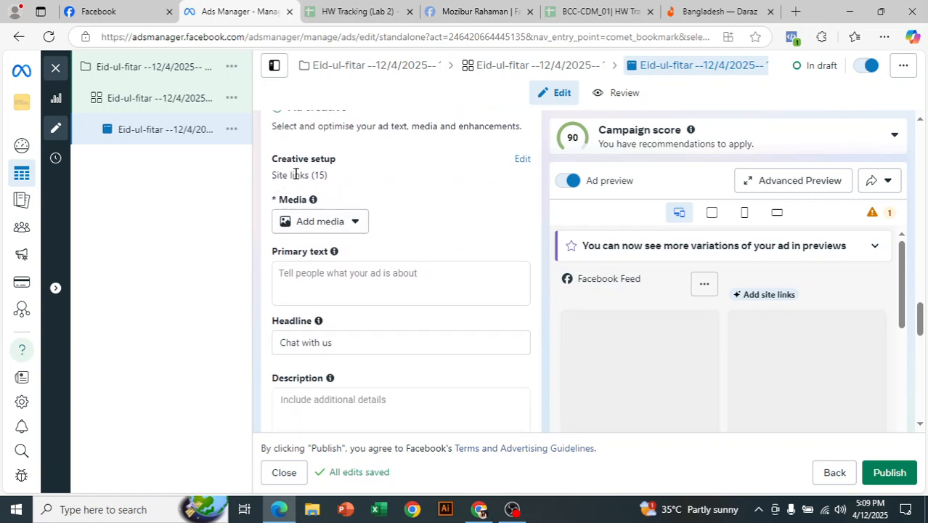
Start adding an image to the ad creative and continue past the site links without changing them
{"action": "left_click", "coordinate": [342, 227]}
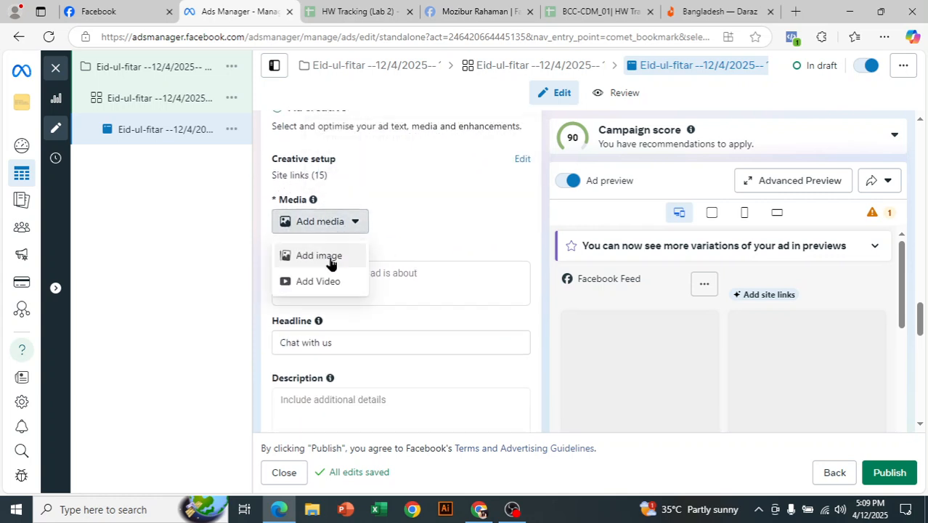
{"action": "left_click", "coordinate": [319, 255]}
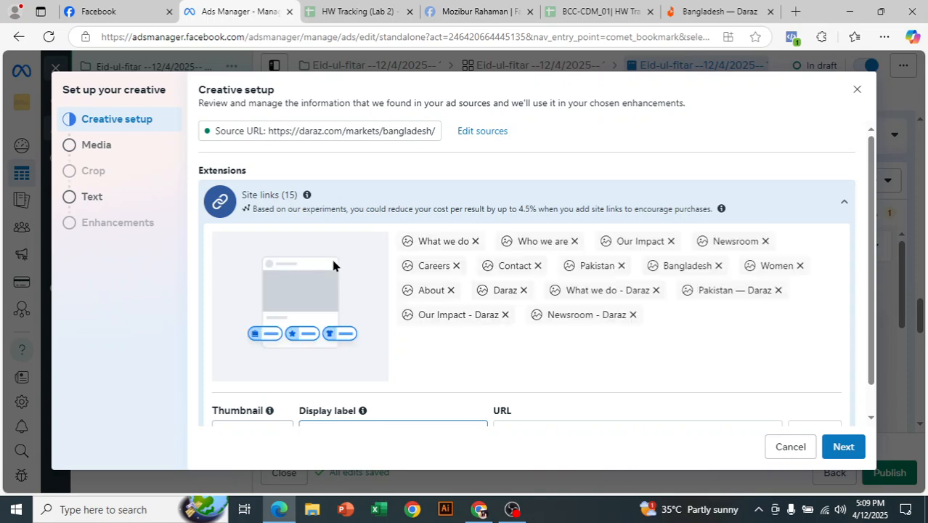
{"action": "scroll", "coordinate": [574, 305], "scroll_direction": "down", "scroll_amount": 1}
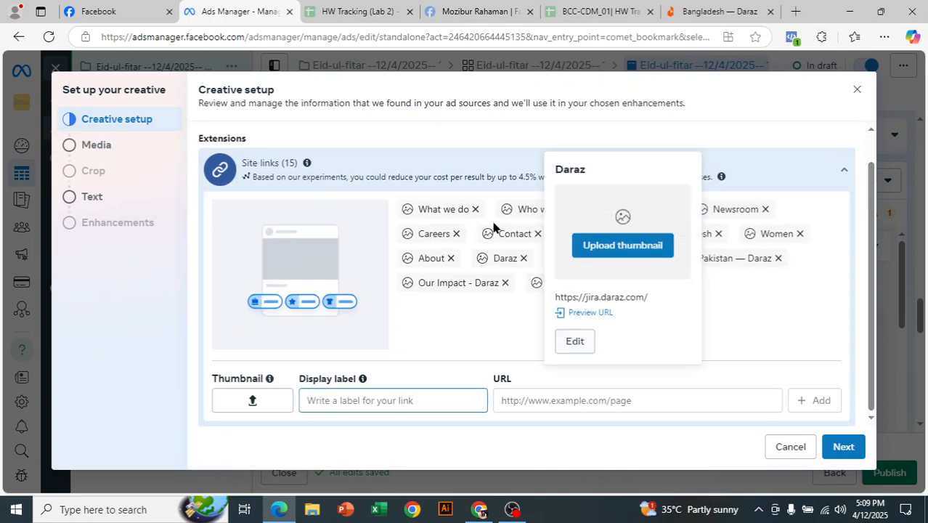
{"action": "scroll", "coordinate": [331, 205], "scroll_direction": "up", "scroll_amount": 1}
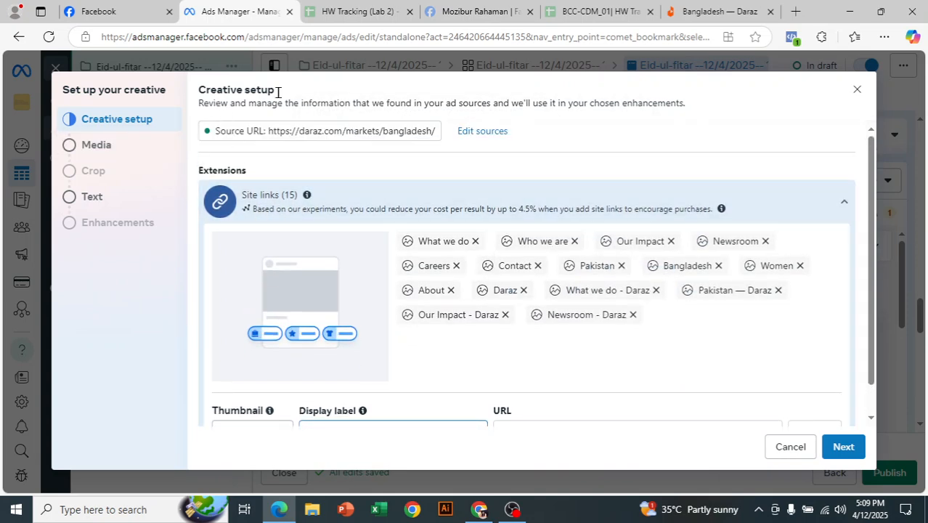
{"action": "scroll", "coordinate": [470, 347], "scroll_direction": "down", "scroll_amount": 1}
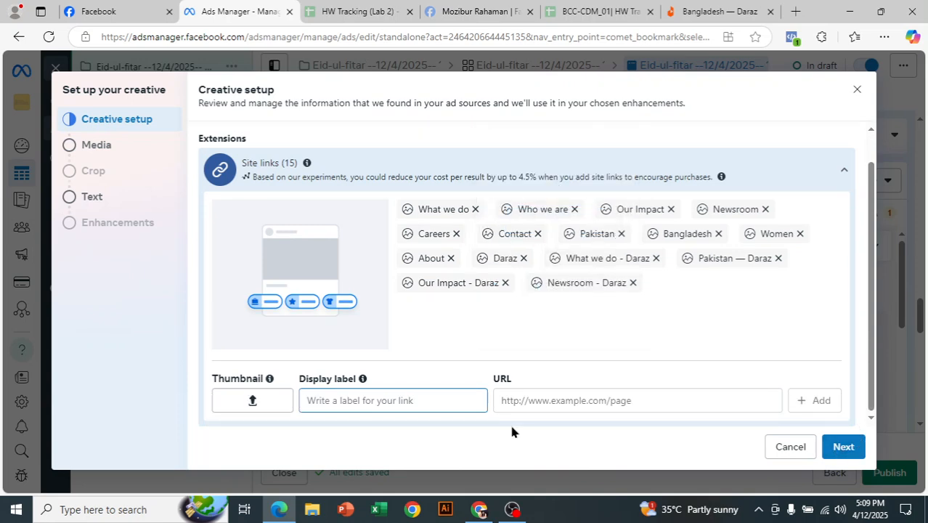
{"action": "left_click", "coordinate": [844, 451]}
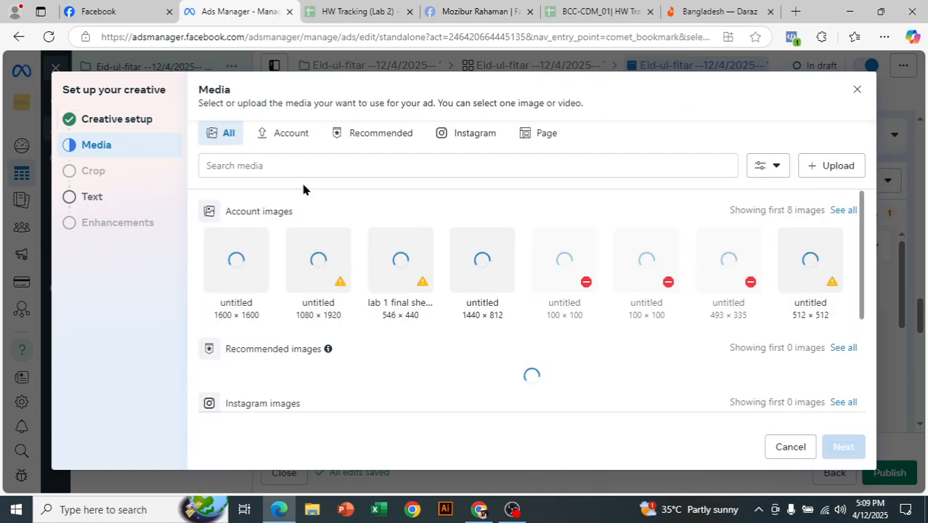
Choose the 1600 × 1600 Indian Visa account image as the ad media and keep the original crop for every placement
{"action": "scroll", "coordinate": [663, 269], "scroll_direction": "down", "scroll_amount": 1}
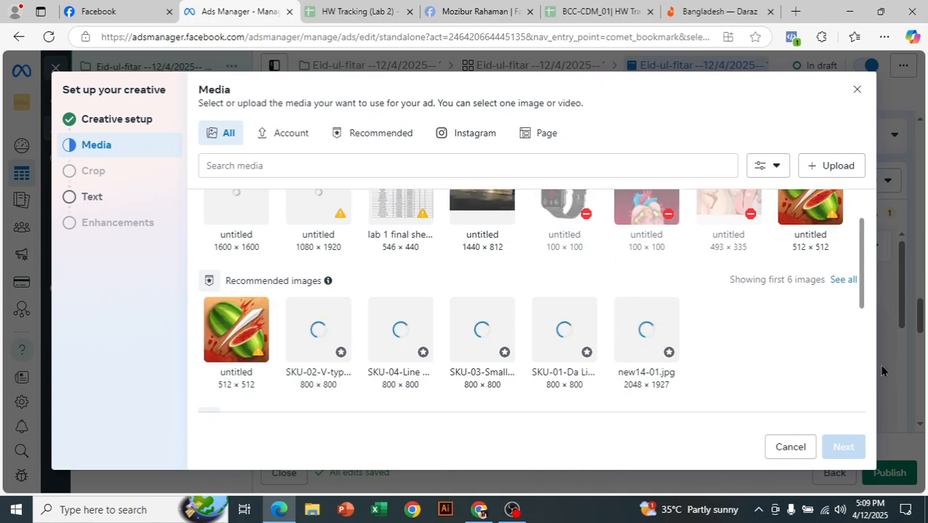
{"action": "scroll", "coordinate": [258, 387], "scroll_direction": "up", "scroll_amount": 1}
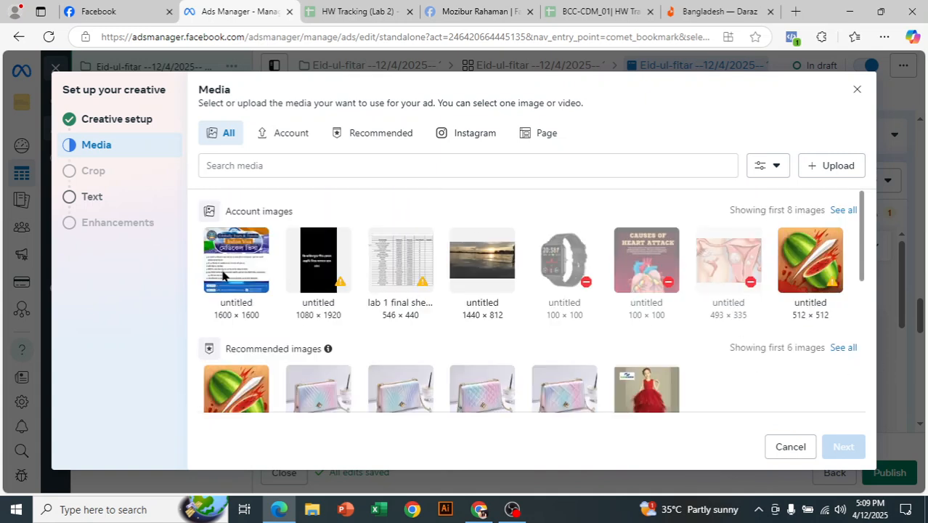
{"action": "left_click_drag", "start_coordinate": [221, 272], "coordinate": [221, 272]}
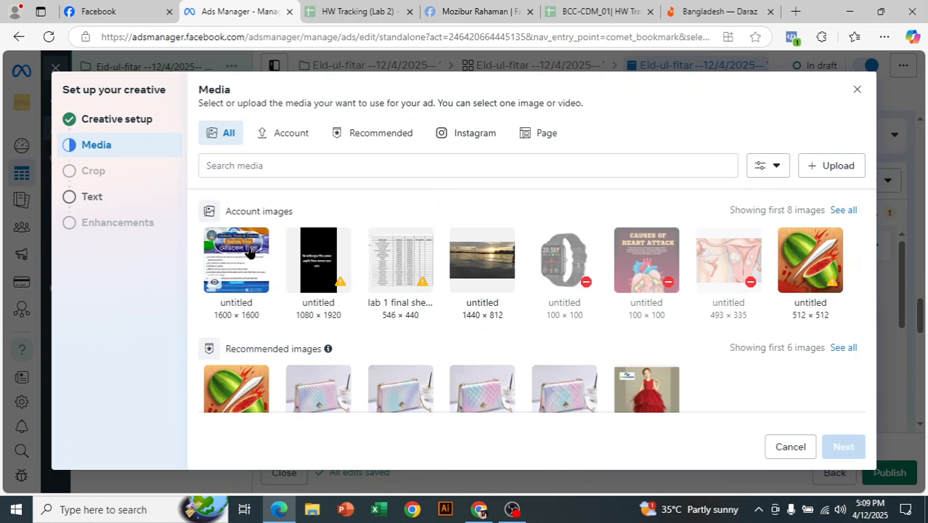
{"action": "left_click", "coordinate": [249, 251]}
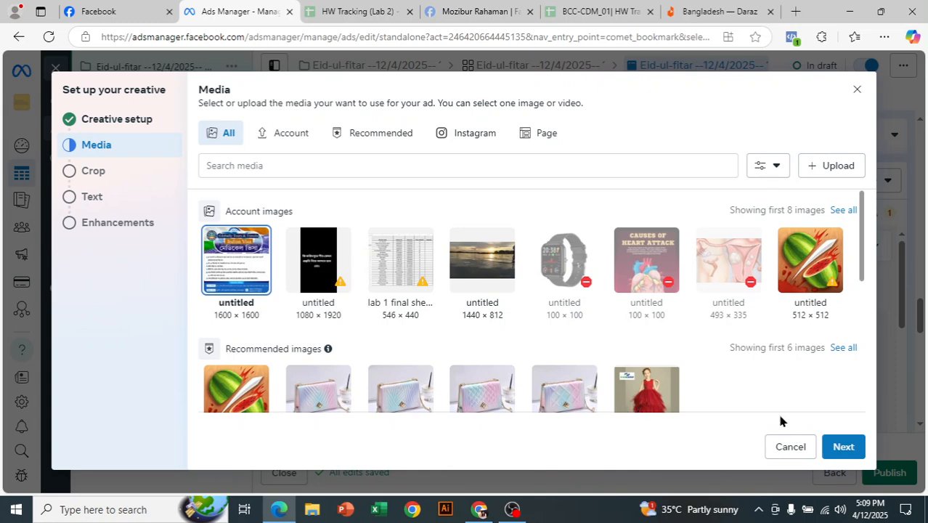
{"action": "left_click", "coordinate": [835, 445]}
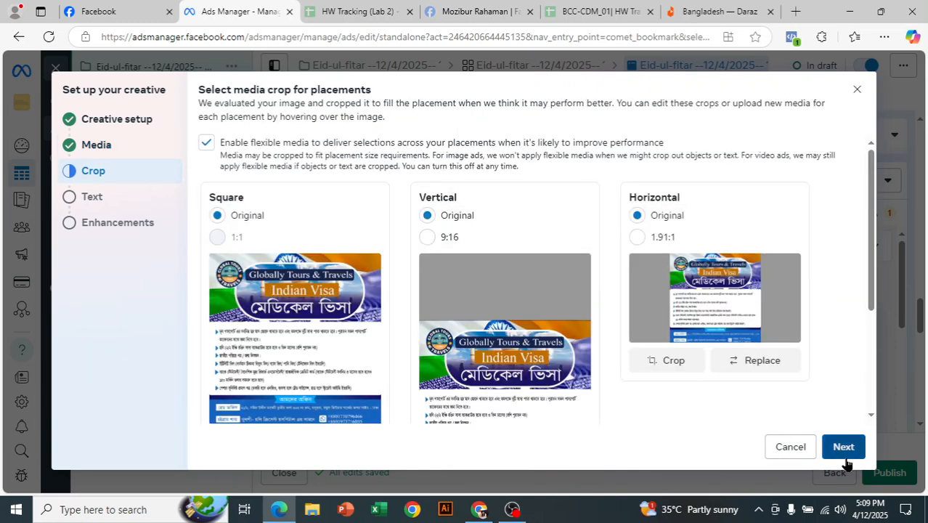
{"action": "left_click", "coordinate": [843, 448]}
Copy the full text of the first group post on the open Facebook profile and paste it as the ad's primary text
{"action": "left_click", "coordinate": [293, 146]}
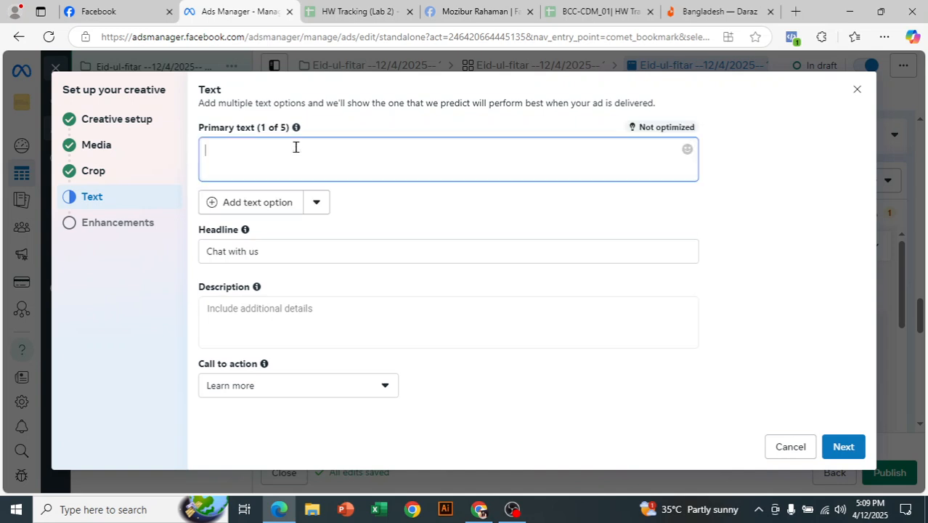
{"action": "left_click", "coordinate": [473, 7]}
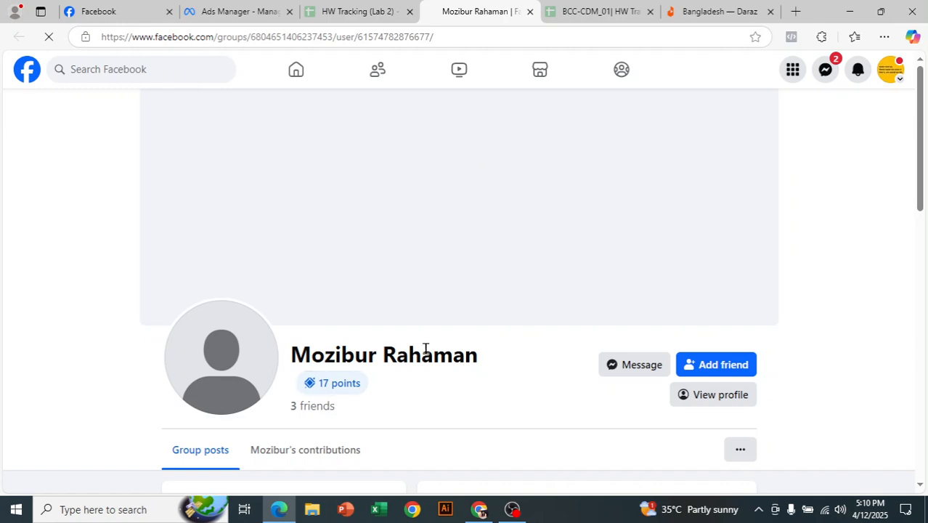
{"action": "scroll", "coordinate": [493, 342], "scroll_direction": "down", "scroll_amount": 6}
{"action": "scroll", "coordinate": [546, 339], "scroll_direction": "up", "scroll_amount": 2}
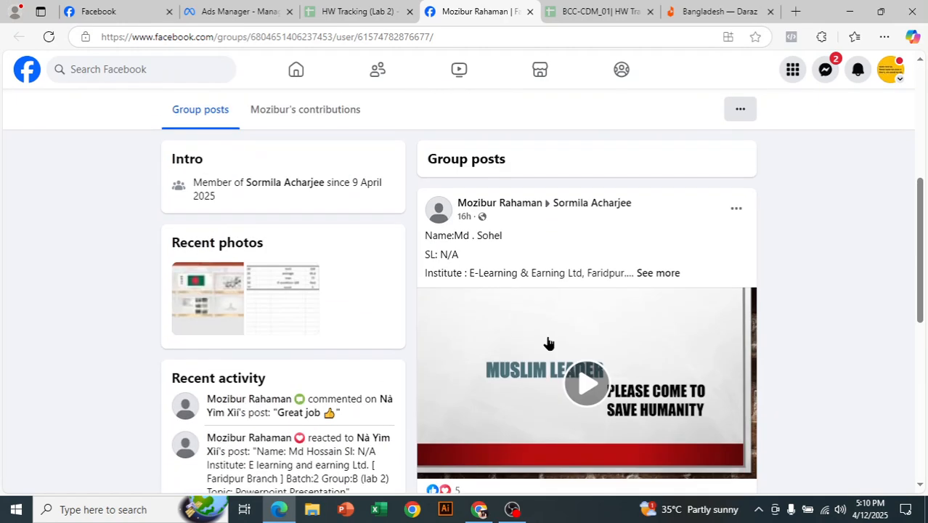
{"action": "left_click", "coordinate": [655, 272]}
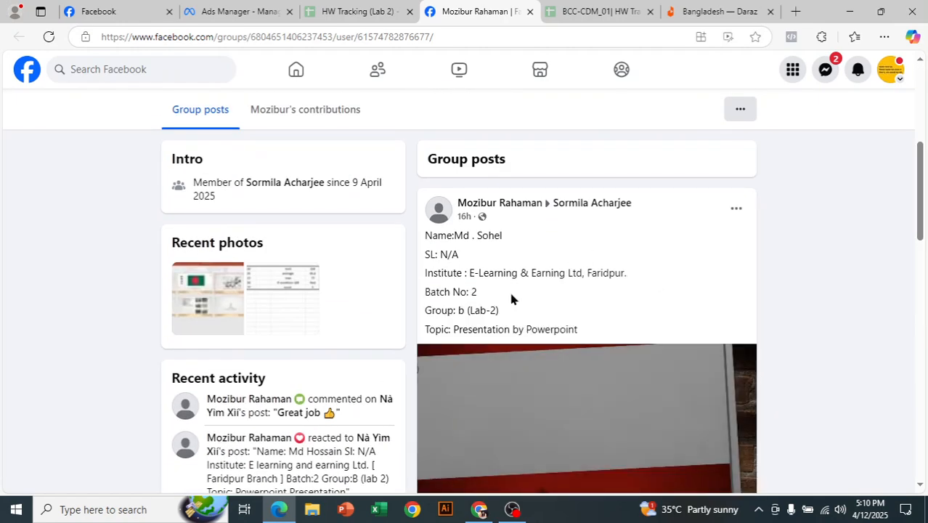
{"action": "left_click_drag", "start_coordinate": [426, 235], "coordinate": [578, 329]}
{"action": "right_click", "coordinate": [443, 270]}
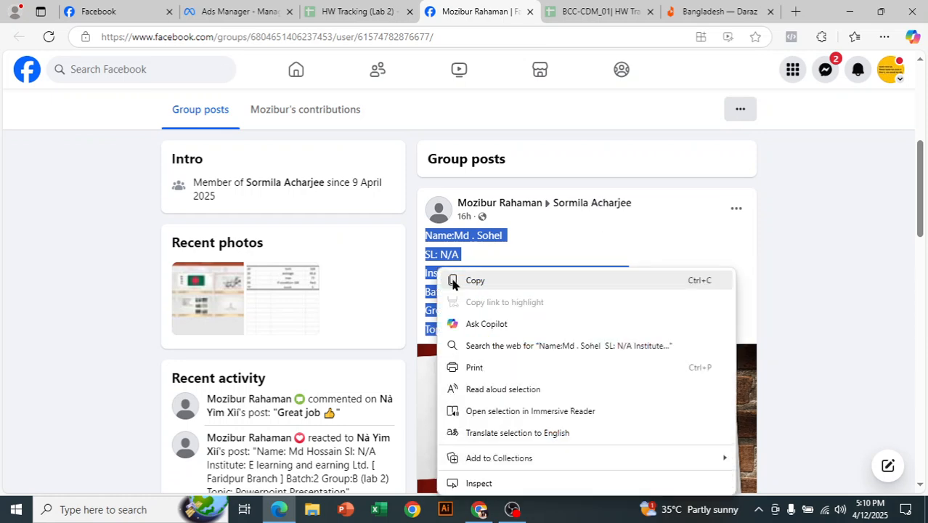
{"action": "left_click", "coordinate": [451, 280]}
{"action": "left_click", "coordinate": [222, 11]}
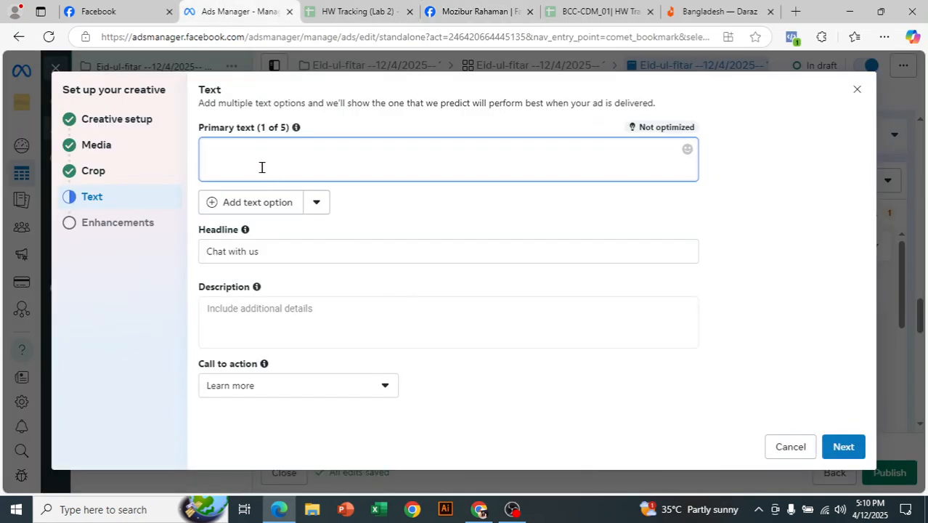
{"action": "right_click", "coordinate": [255, 154]}
{"action": "left_click", "coordinate": [292, 260]}
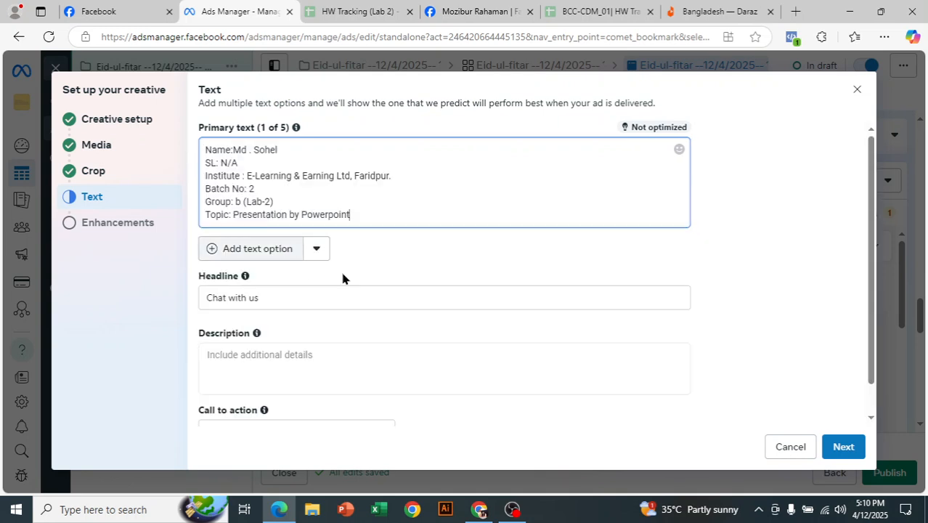
Replace the ad's headline with "60% discount"
{"action": "scroll", "coordinate": [321, 286], "scroll_direction": "down", "scroll_amount": 1}
{"action": "left_click", "coordinate": [267, 269]}
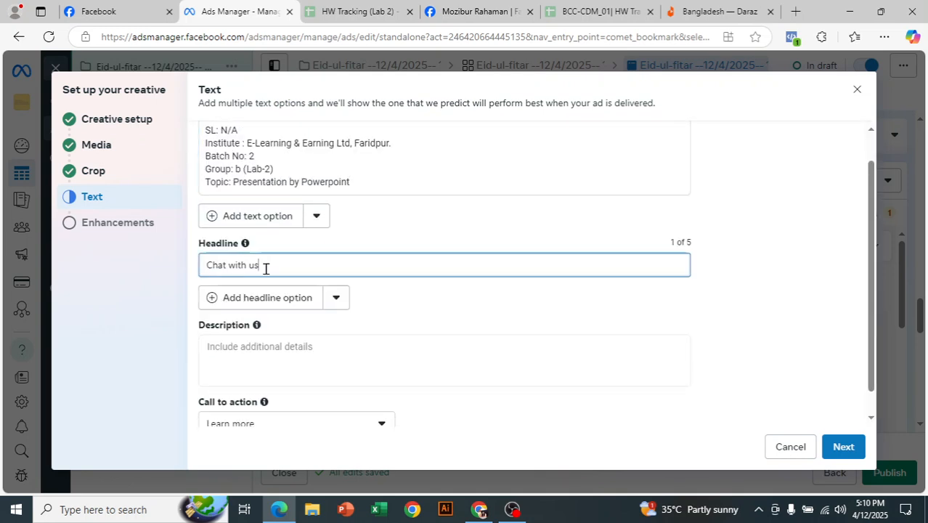
{"action": "key", "text": "ctrl+a"}
{"action": "key", "text": "BackSpace"}
{"action": "type", "text": "6"}
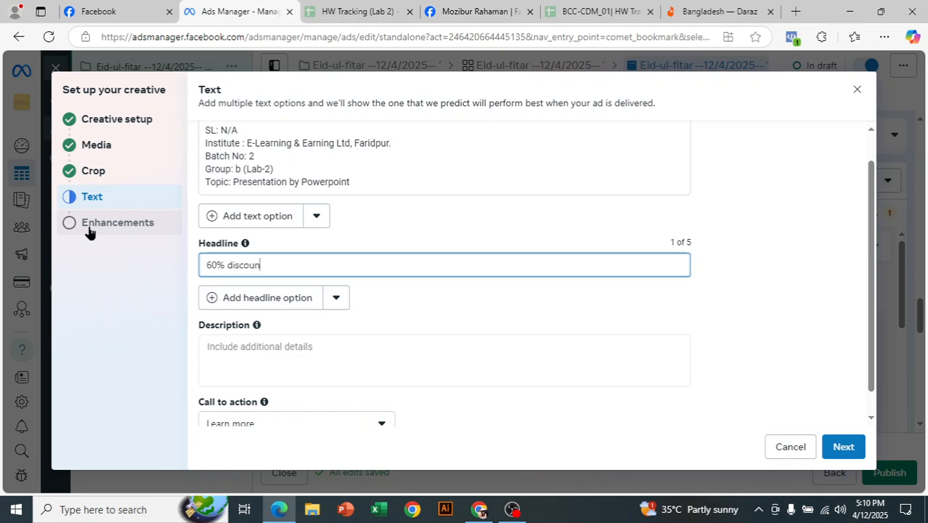
Paste the copied group post text into the ad's description
{"action": "scroll", "coordinate": [291, 231], "scroll_direction": "down", "scroll_amount": 2}
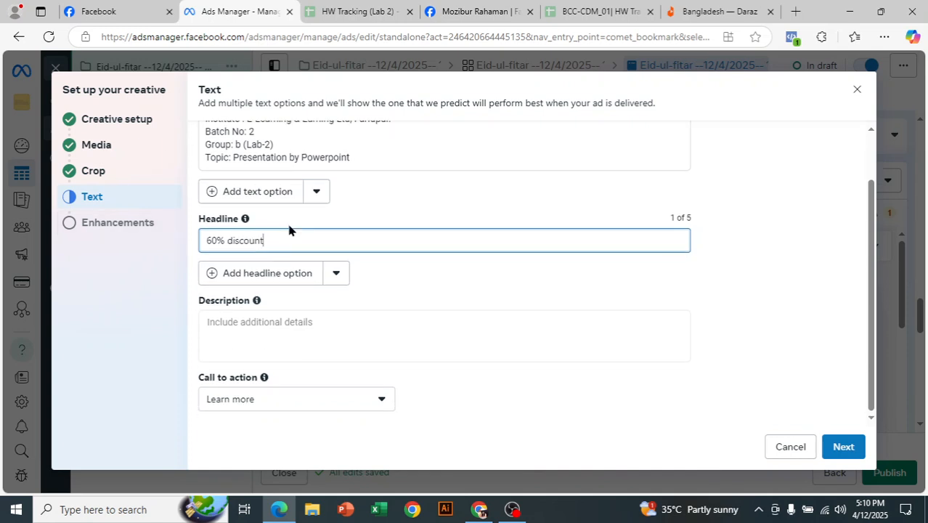
{"action": "left_click", "coordinate": [328, 328]}
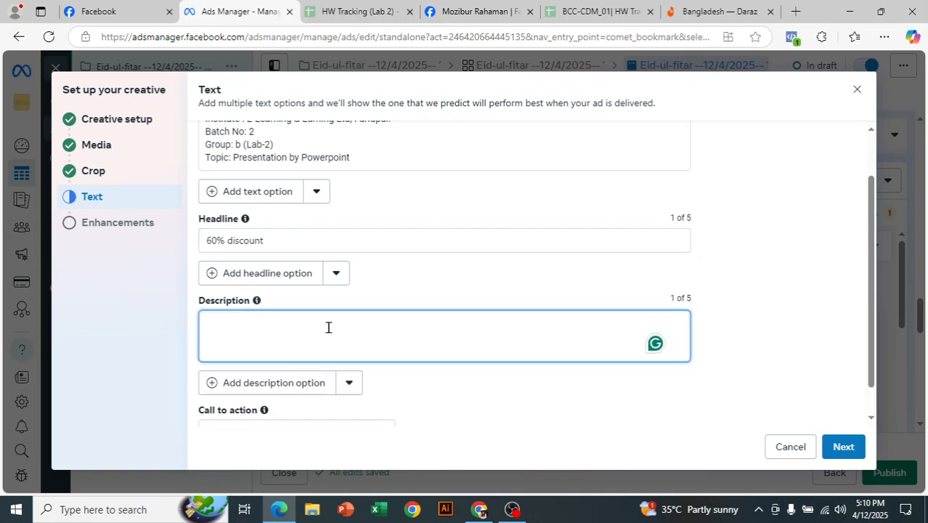
{"action": "right_click", "coordinate": [328, 334]}
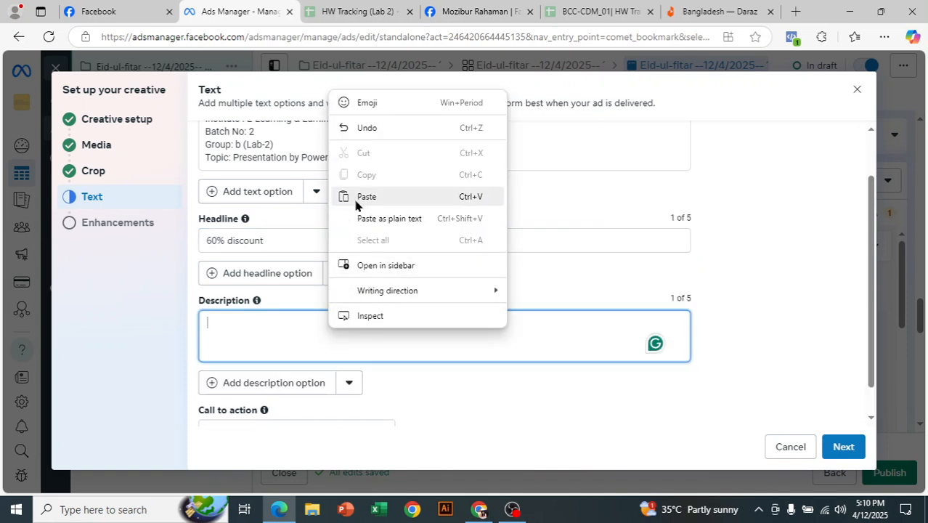
{"action": "left_click", "coordinate": [357, 202]}
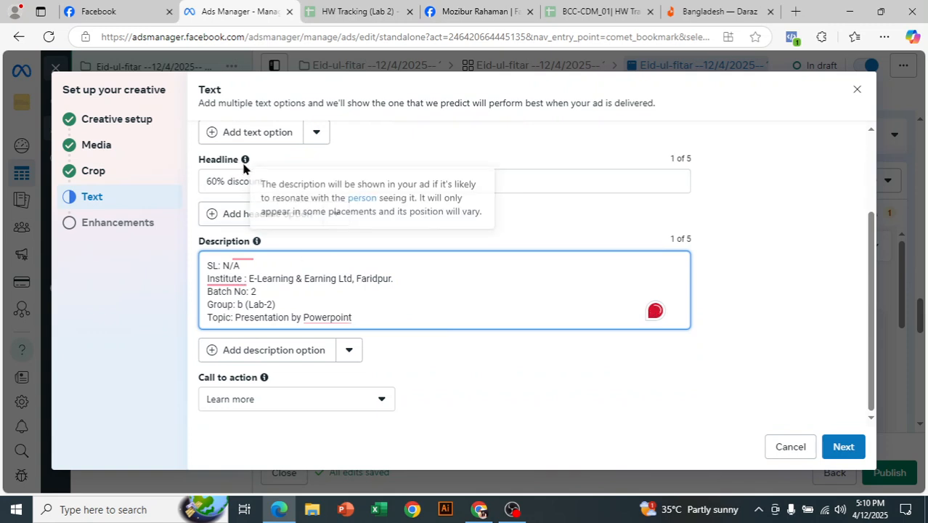
Set the ad's call to action to Watch more
{"action": "left_click_drag", "start_coordinate": [282, 181], "coordinate": [198, 198]}
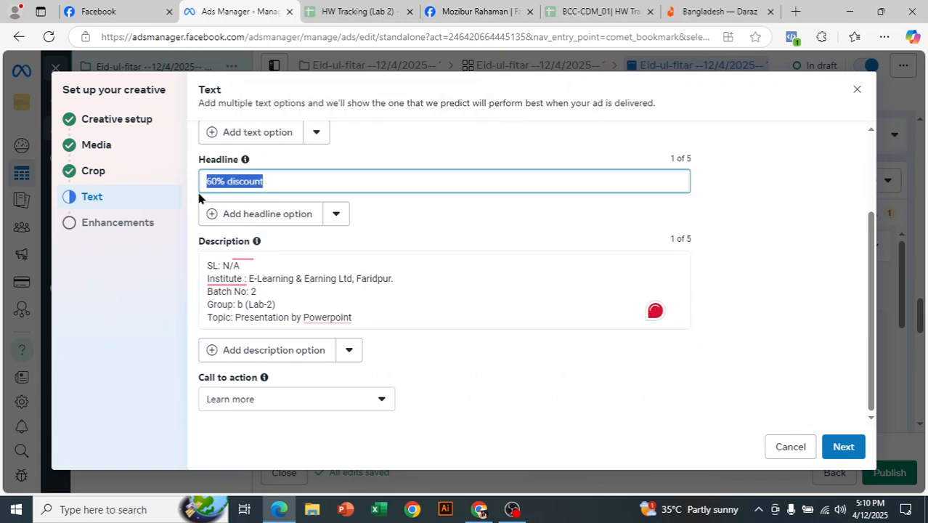
{"action": "left_click", "coordinate": [474, 253]}
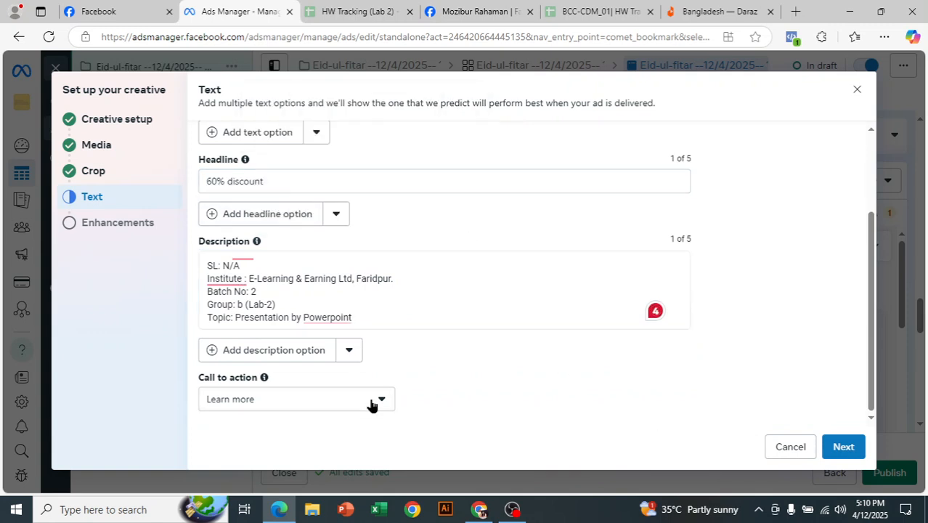
{"action": "left_click", "coordinate": [296, 404]}
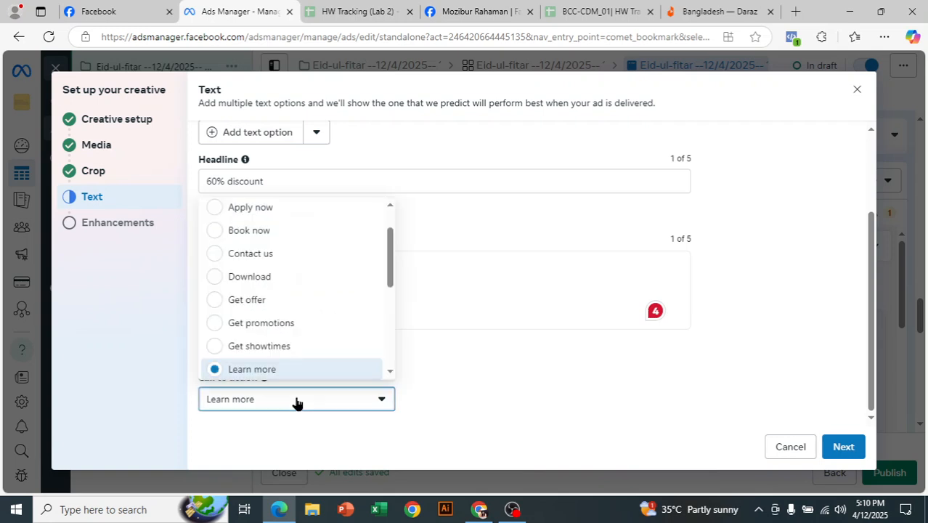
{"action": "scroll", "coordinate": [299, 309], "scroll_direction": "down", "scroll_amount": 2}
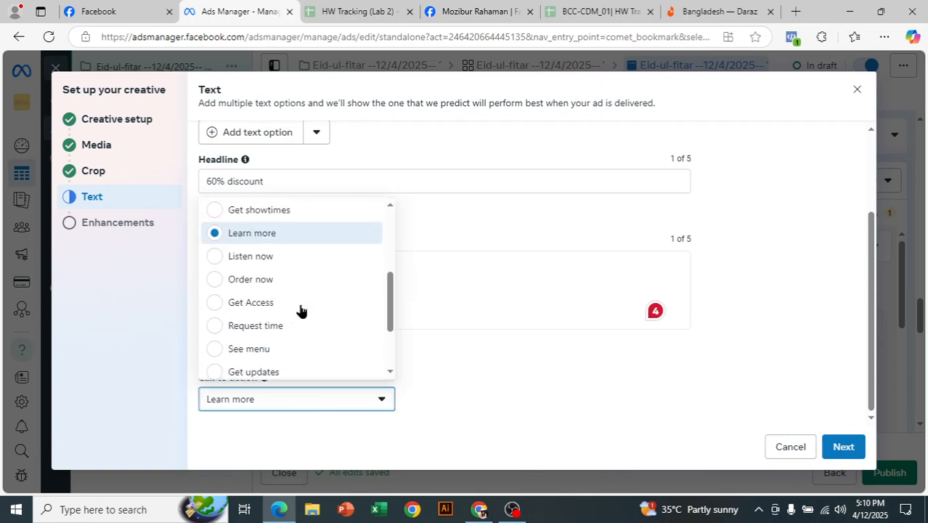
{"action": "scroll", "coordinate": [301, 311], "scroll_direction": "down", "scroll_amount": 3}
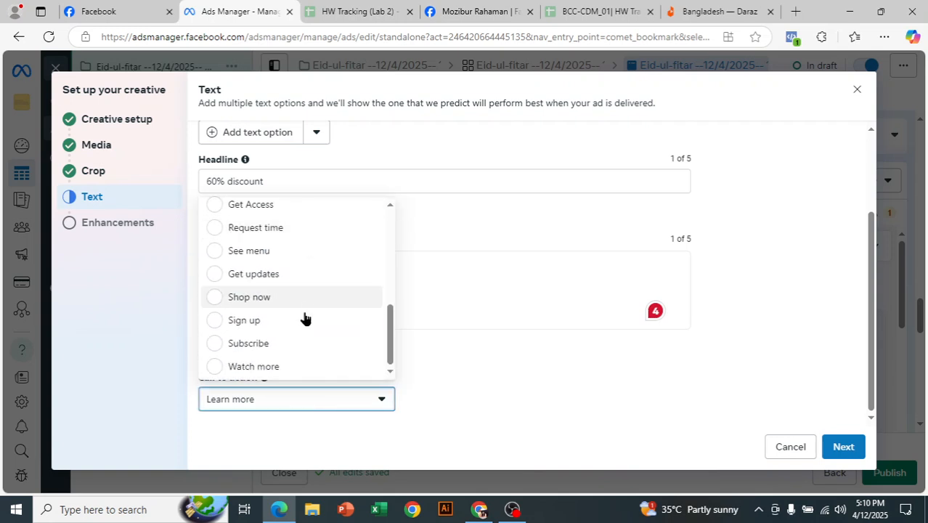
{"action": "scroll", "coordinate": [308, 334], "scroll_direction": "up", "scroll_amount": 5}
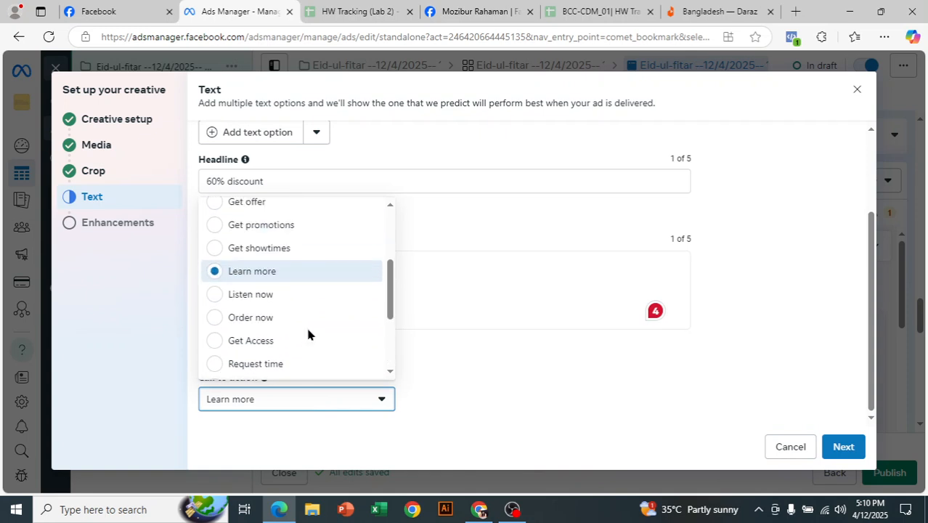
{"action": "scroll", "coordinate": [308, 334], "scroll_direction": "up", "scroll_amount": 3}
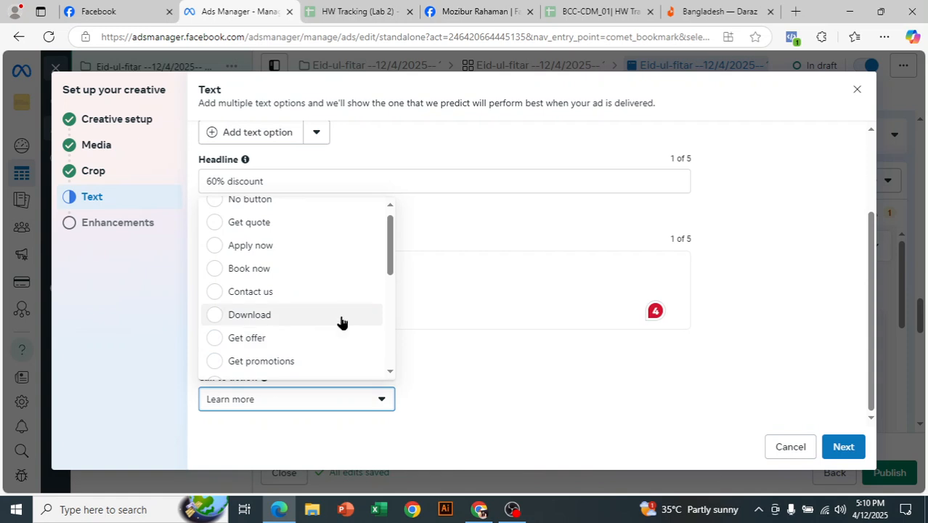
{"action": "scroll", "coordinate": [342, 322], "scroll_direction": "up", "scroll_amount": 1}
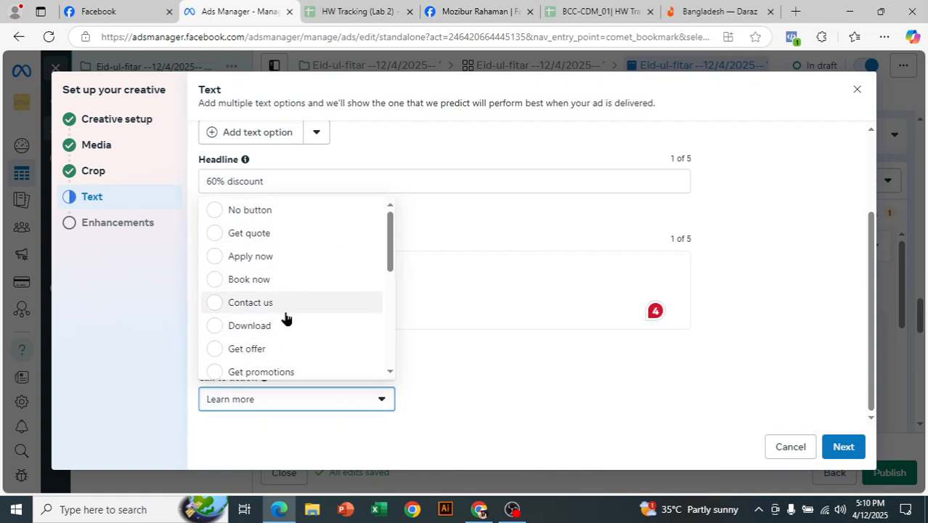
{"action": "scroll", "coordinate": [284, 315], "scroll_direction": "down", "scroll_amount": 1}
{"action": "scroll", "coordinate": [304, 332], "scroll_direction": "down", "scroll_amount": 1}
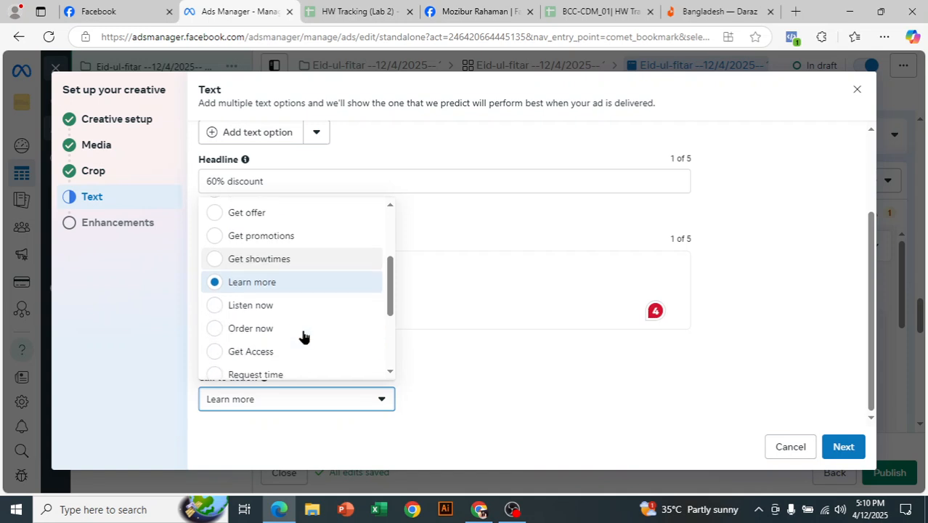
{"action": "scroll", "coordinate": [305, 335], "scroll_direction": "down", "scroll_amount": 1}
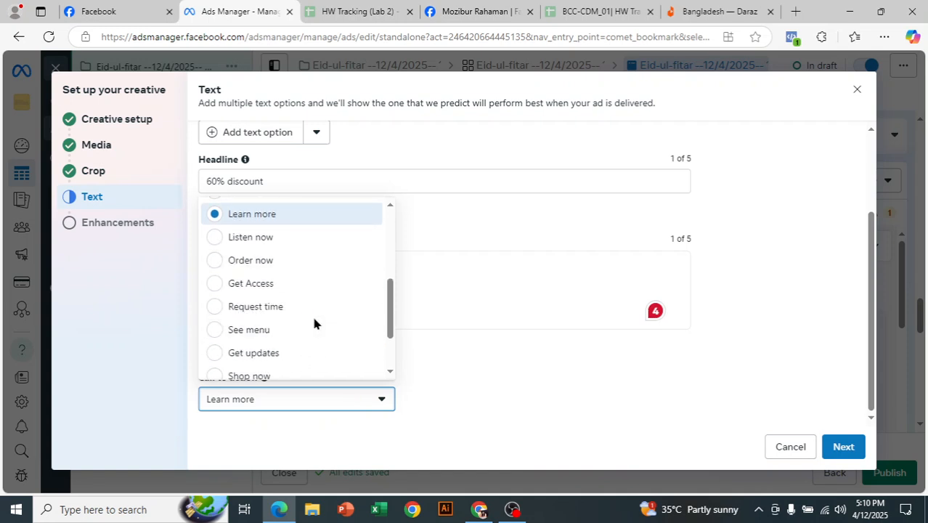
{"action": "scroll", "coordinate": [313, 322], "scroll_direction": "down", "scroll_amount": 1}
{"action": "scroll", "coordinate": [310, 331], "scroll_direction": "down", "scroll_amount": 1}
{"action": "left_click", "coordinate": [305, 366]}
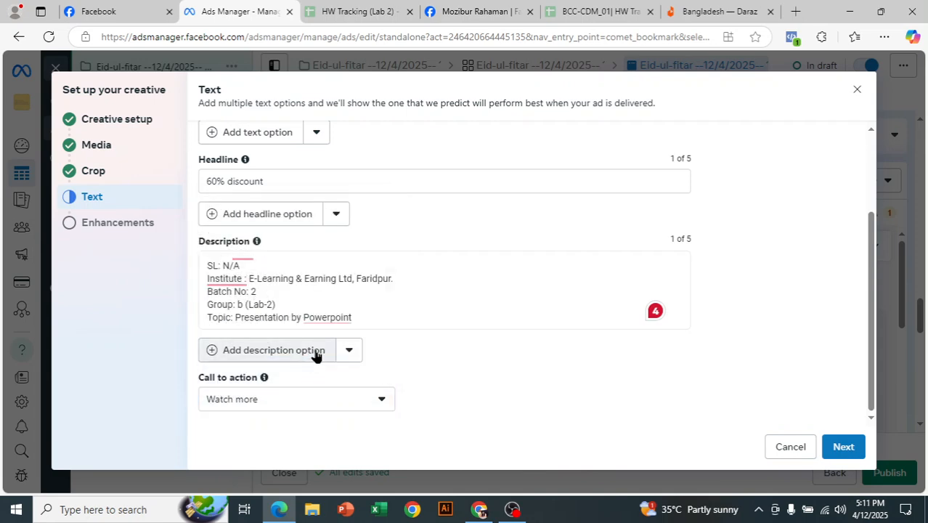
Finish the creative setup with the default Advantage+ enhancements and review the ad's text, info labels, languages and tracking settings
{"action": "left_click", "coordinate": [837, 448]}
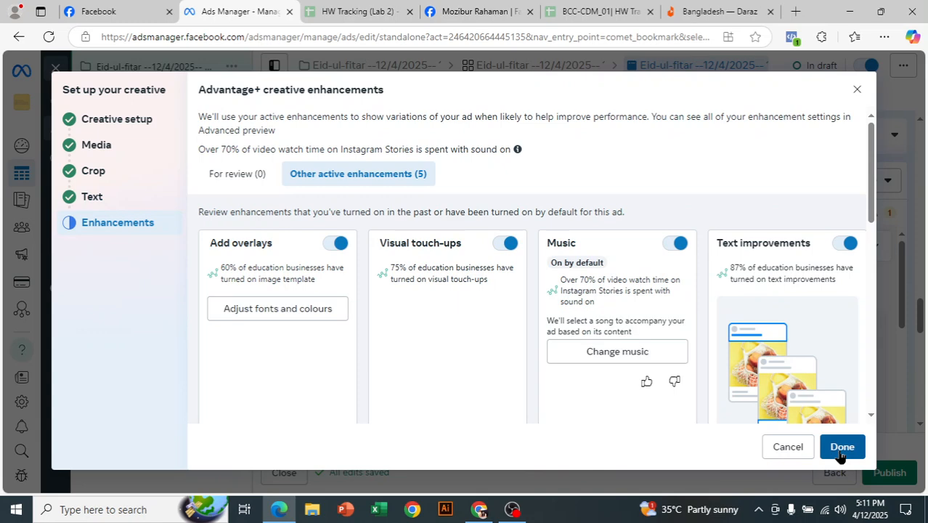
{"action": "left_click", "coordinate": [841, 447]}
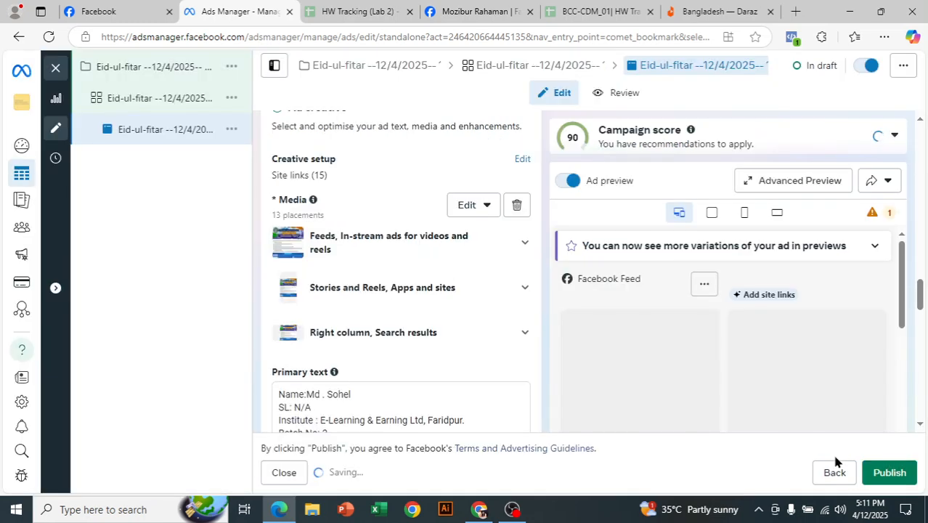
{"action": "scroll", "coordinate": [486, 362], "scroll_direction": "down", "scroll_amount": 2}
{"action": "scroll", "coordinate": [486, 361], "scroll_direction": "down", "scroll_amount": 4}
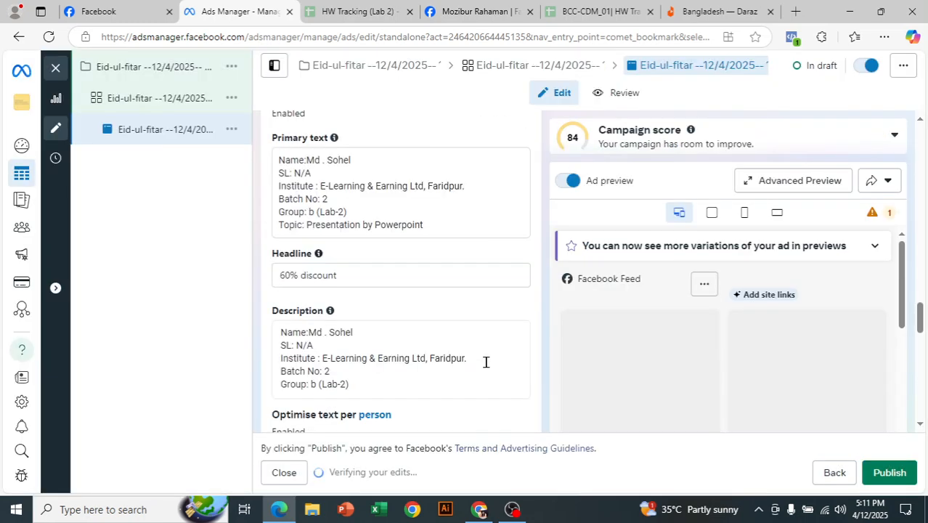
{"action": "scroll", "coordinate": [486, 367], "scroll_direction": "up", "scroll_amount": 2}
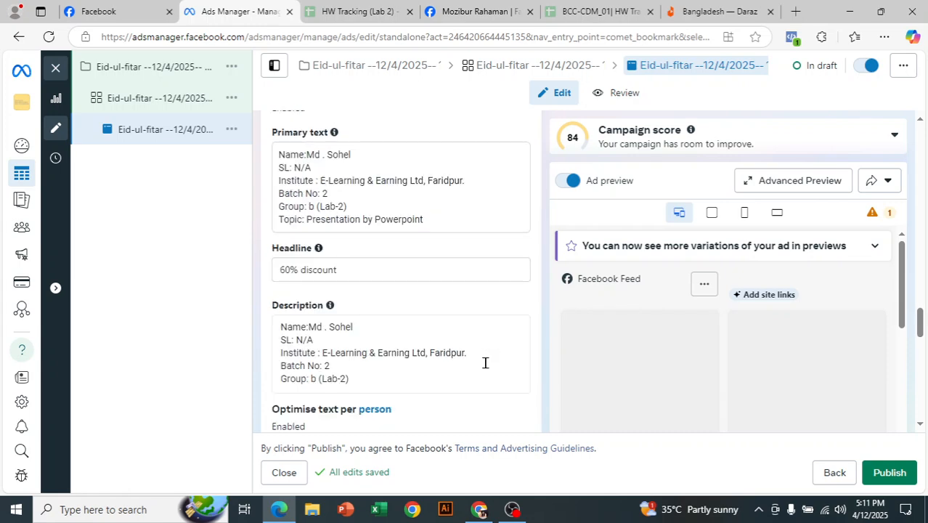
{"action": "scroll", "coordinate": [485, 363], "scroll_direction": "down", "scroll_amount": 6}
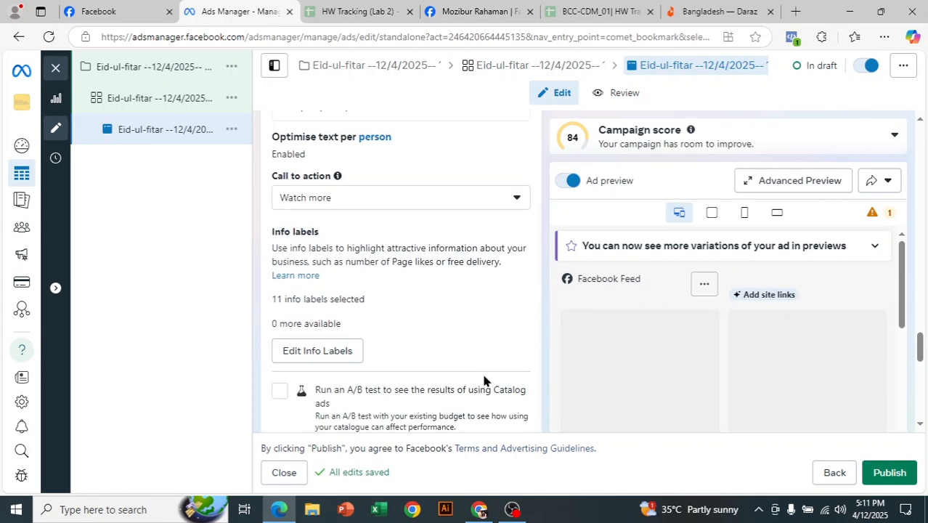
{"action": "scroll", "coordinate": [482, 374], "scroll_direction": "down", "scroll_amount": 2}
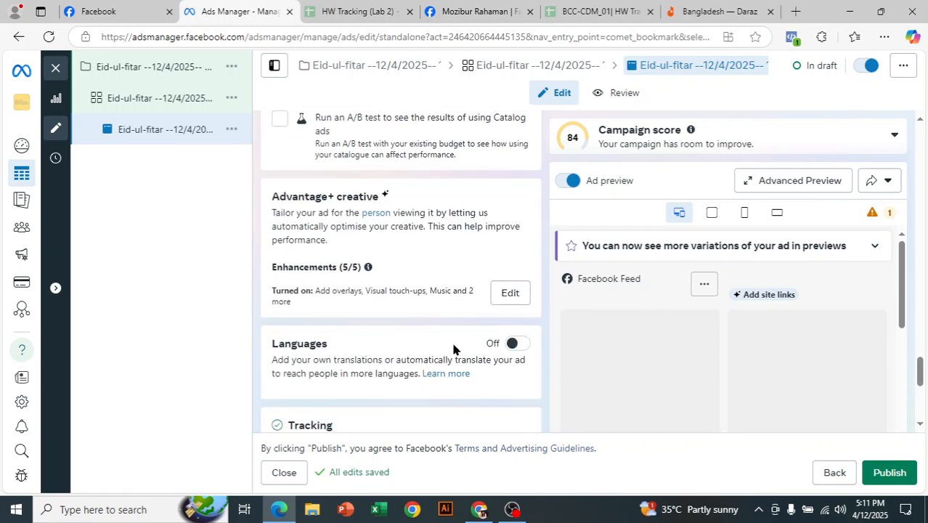
{"action": "scroll", "coordinate": [359, 320], "scroll_direction": "down", "scroll_amount": 5}
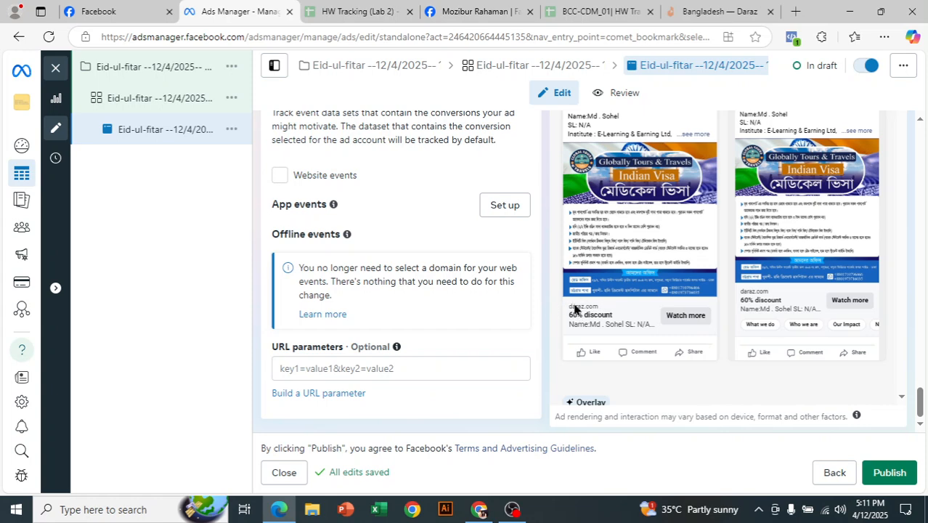
Examine the ad previews, expanding the full primary text in the Facebook Feed preview and checking the overlay and Instagram Stories variations
{"action": "scroll", "coordinate": [640, 343], "scroll_direction": "up", "scroll_amount": 4}
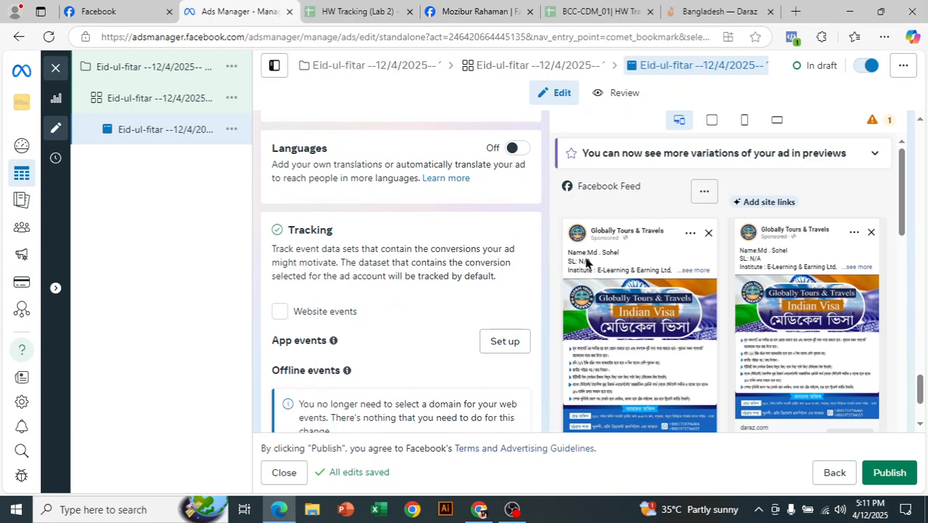
{"action": "left_click", "coordinate": [695, 271]}
{"action": "scroll", "coordinate": [695, 270], "scroll_direction": "down", "scroll_amount": 3}
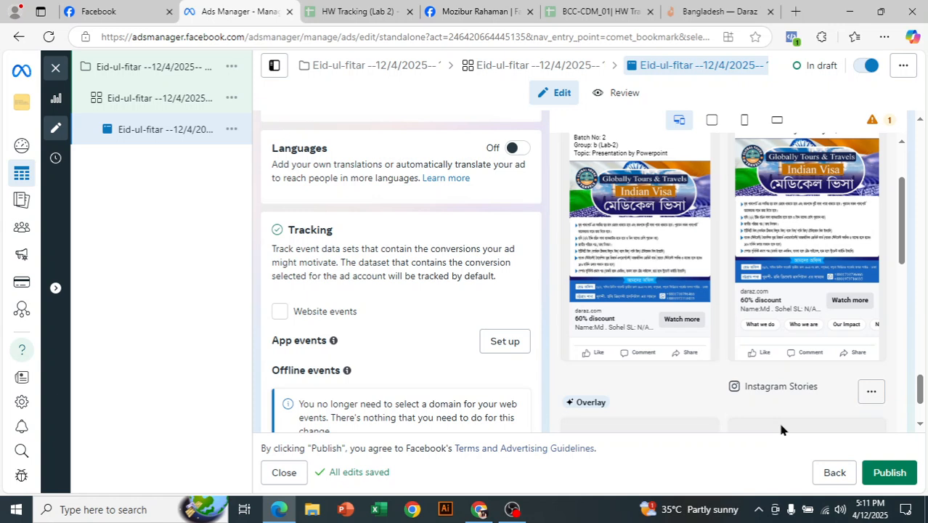
{"action": "scroll", "coordinate": [780, 427], "scroll_direction": "up", "scroll_amount": 1}
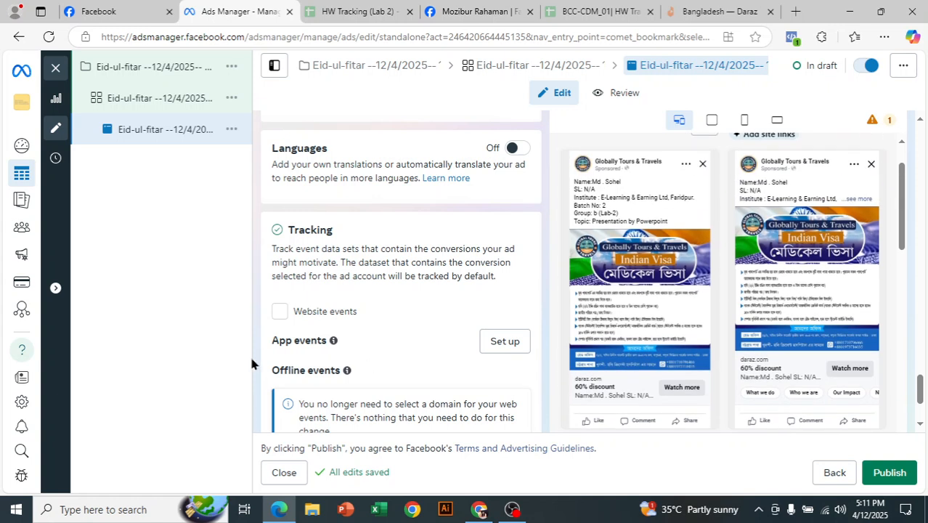
{"action": "scroll", "coordinate": [685, 313], "scroll_direction": "down", "scroll_amount": 3}
{"action": "scroll", "coordinate": [732, 323], "scroll_direction": "up", "scroll_amount": 1}
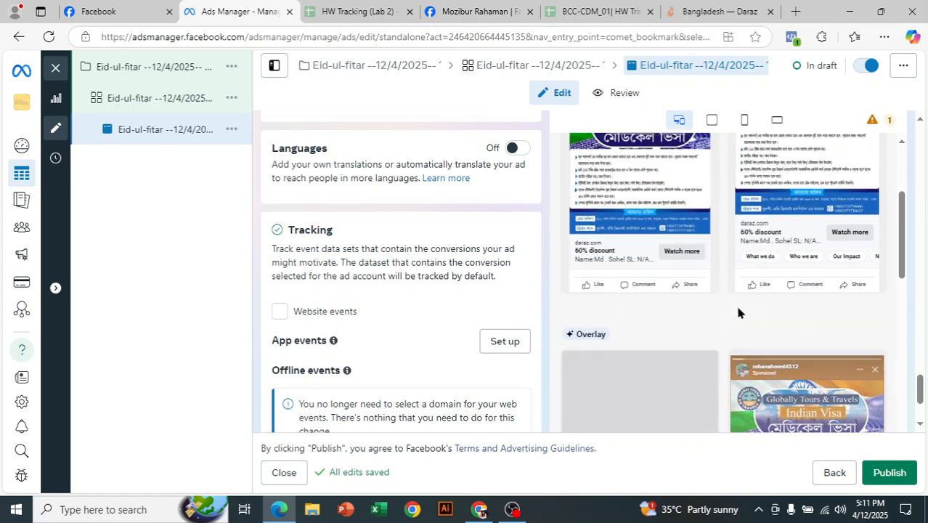
{"action": "scroll", "coordinate": [739, 308], "scroll_direction": "down", "scroll_amount": 4}
{"action": "scroll", "coordinate": [736, 306], "scroll_direction": "up", "scroll_amount": 2}
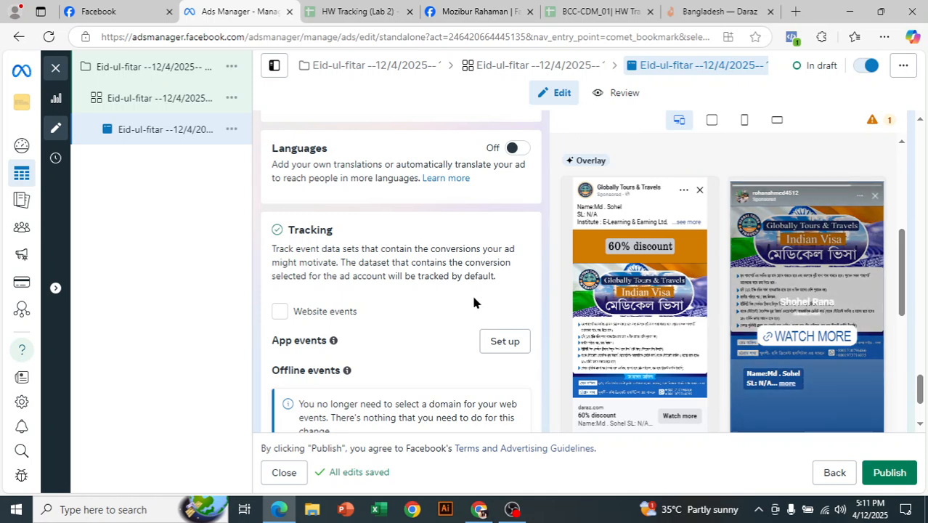
{"action": "scroll", "coordinate": [479, 299], "scroll_direction": "down", "scroll_amount": 2}
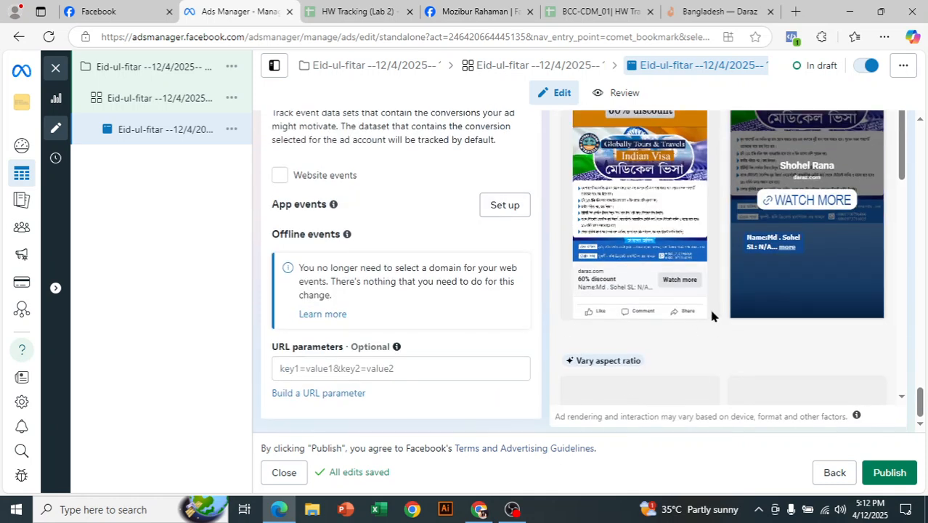
Open the campaign's ad set and review its conversion location and performance goal
{"action": "scroll", "coordinate": [460, 251], "scroll_direction": "up", "scroll_amount": 10}
{"action": "scroll", "coordinate": [457, 248], "scroll_direction": "up", "scroll_amount": 15}
{"action": "left_click", "coordinate": [182, 100]}
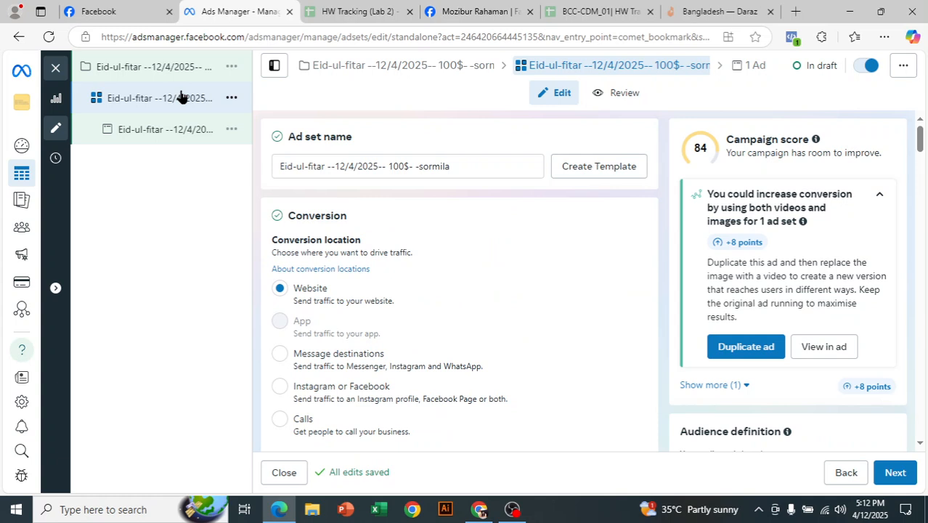
{"action": "scroll", "coordinate": [508, 274], "scroll_direction": "down", "scroll_amount": 10}
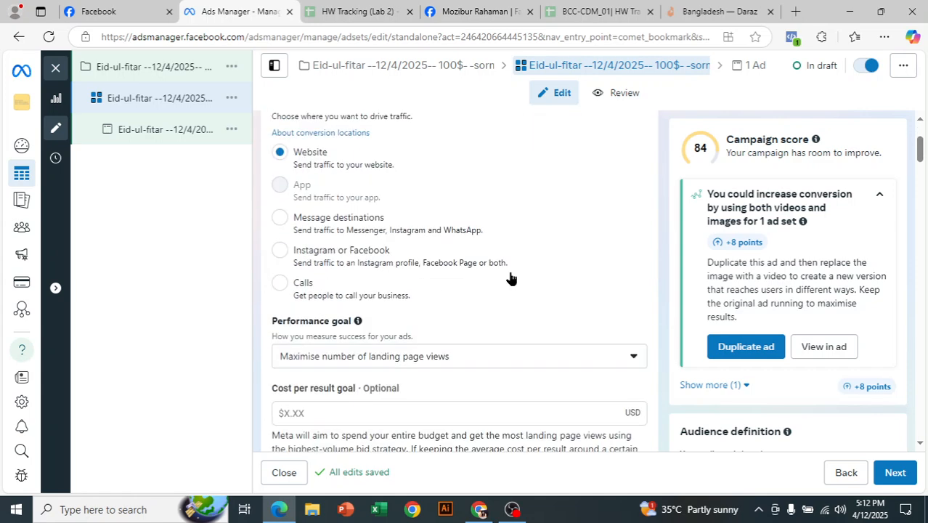